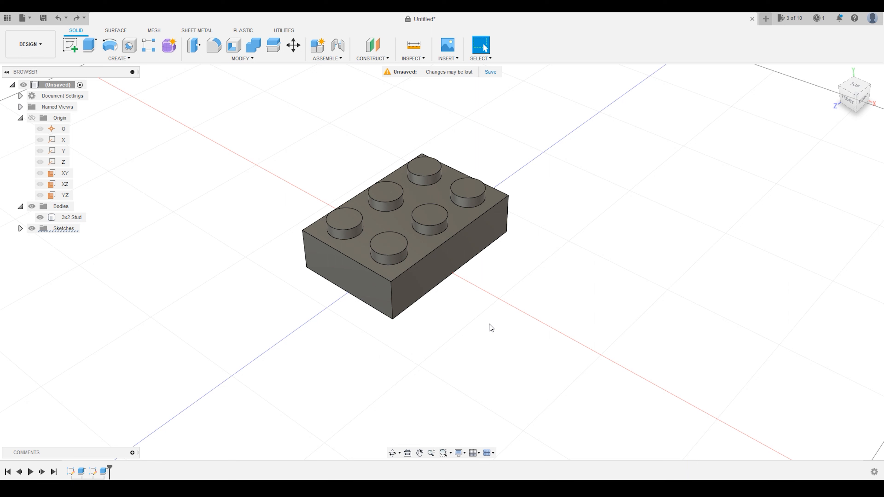
Delete all four timeline features that make up the 3x2 Stud brick body
{"action": "left_click", "coordinate": [401, 306]}
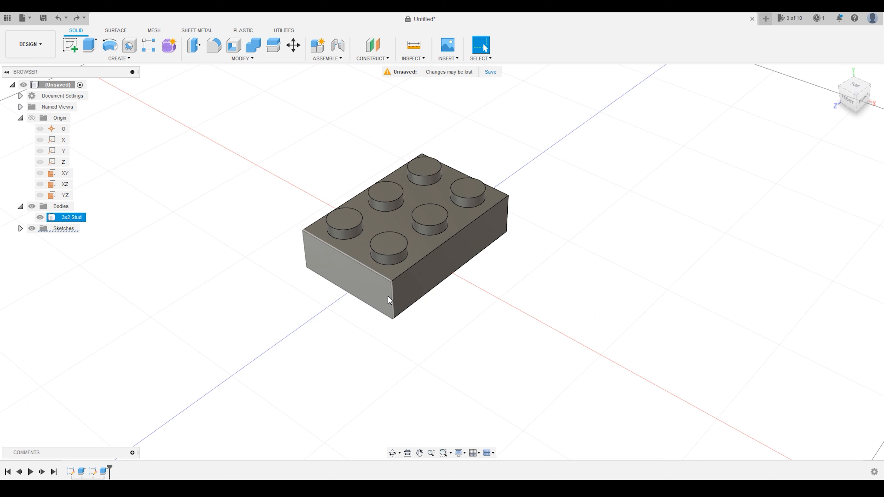
{"action": "scroll", "coordinate": [389, 300], "scroll_direction": "up", "scroll_amount": 1}
{"action": "left_click", "coordinate": [404, 340]}
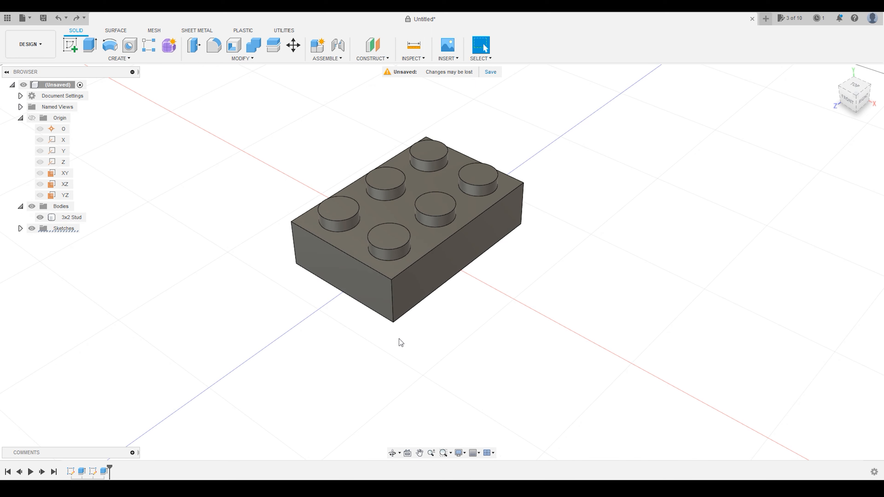
{"action": "middle_click_drag", "start_coordinate": [549, 369], "coordinate": [324, 355], "text": "shift"}
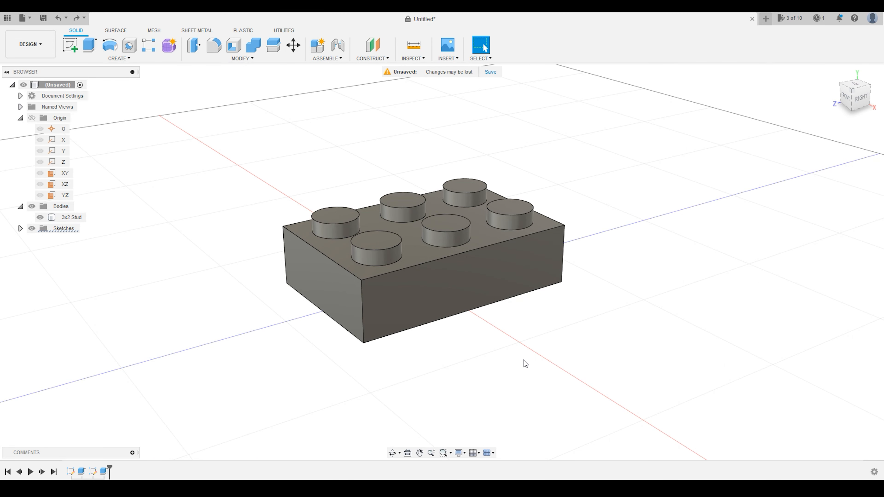
{"action": "left_click", "coordinate": [20, 118]}
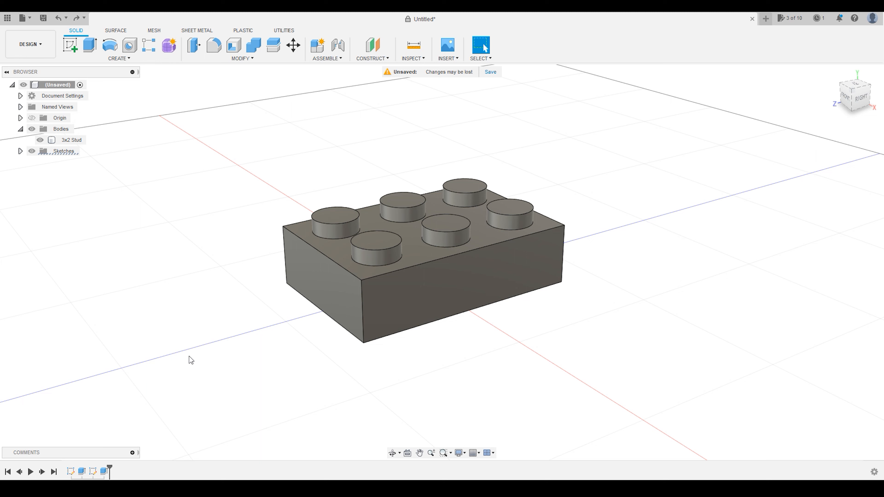
{"action": "left_click", "coordinate": [69, 472]}
{"action": "left_click", "coordinate": [104, 472], "text": "shift"}
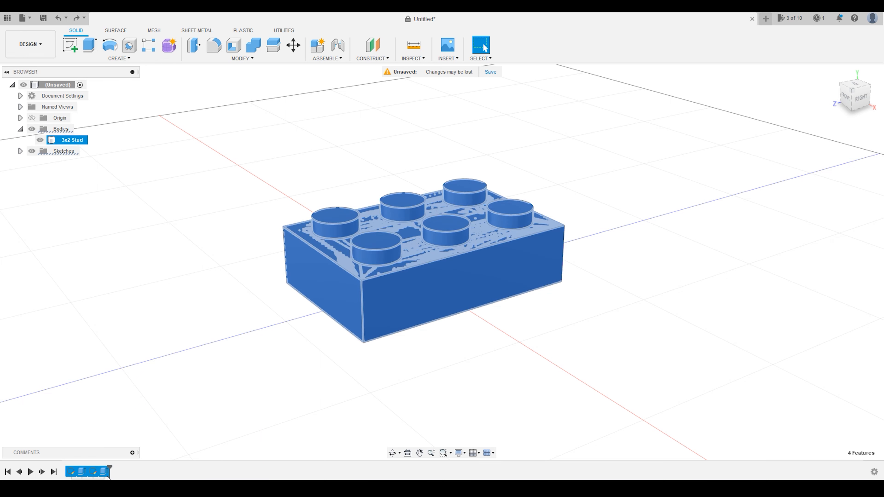
{"action": "key", "text": "Delete"}
View the empty workspace straight from the front and return to an angled view of the ground grid
{"action": "scroll", "coordinate": [212, 374], "scroll_direction": "down", "scroll_amount": 5}
{"action": "scroll", "coordinate": [238, 421], "scroll_direction": "up", "scroll_amount": 2}
{"action": "scroll", "coordinate": [236, 422], "scroll_direction": "up", "scroll_amount": 3}
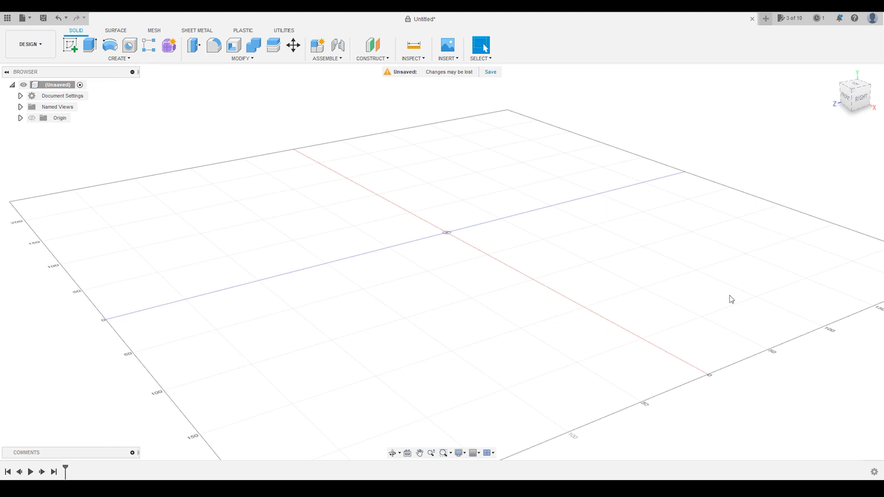
{"action": "scroll", "coordinate": [564, 303], "scroll_direction": "down", "scroll_amount": 1}
{"action": "scroll", "coordinate": [556, 317], "scroll_direction": "down", "scroll_amount": 3}
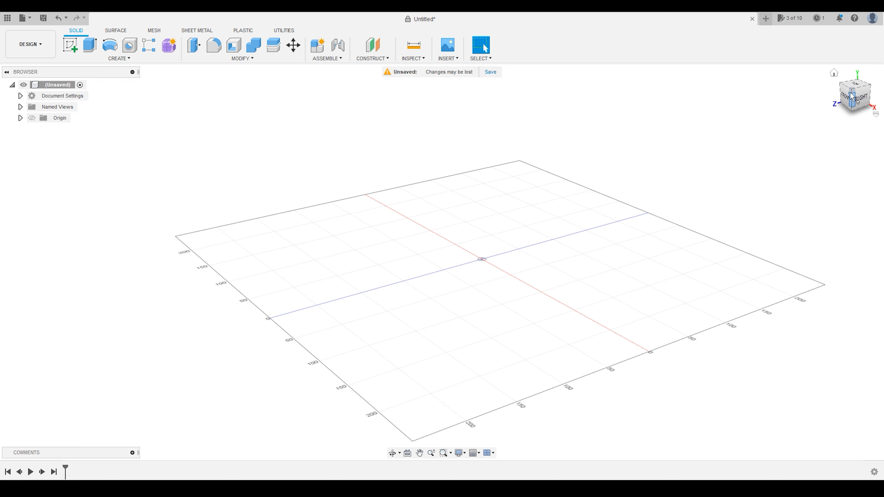
{"action": "mouse_move", "coordinate": [852, 91]}
{"action": "left_mouse_down"}
{"action": "mouse_move", "coordinate": [865, 91]}
{"action": "mouse_move", "coordinate": [867, 76]}
{"action": "mouse_move", "coordinate": [876, 85]}
{"action": "mouse_move", "coordinate": [856, 102]}
{"action": "mouse_move", "coordinate": [849, 89]}
{"action": "mouse_move", "coordinate": [876, 88]}
{"action": "mouse_move", "coordinate": [846, 98]}
{"action": "mouse_move", "coordinate": [873, 90]}
{"action": "mouse_move", "coordinate": [857, 93]}
{"action": "left_mouse_up"}
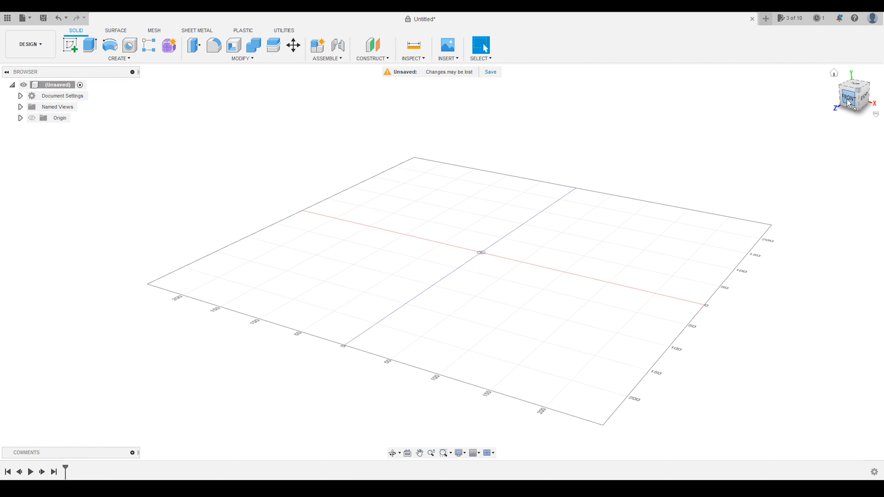
{"action": "left_click", "coordinate": [854, 86]}
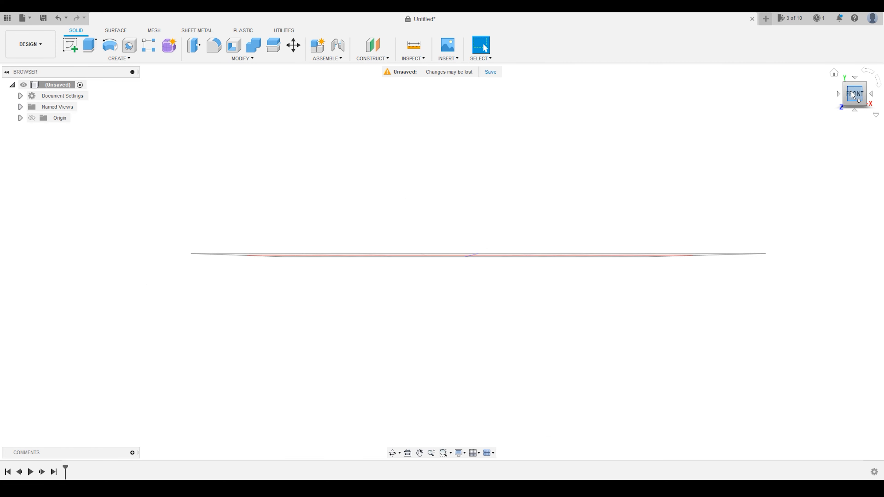
{"action": "left_click_drag", "start_coordinate": [854, 90], "coordinate": [848, 102]}
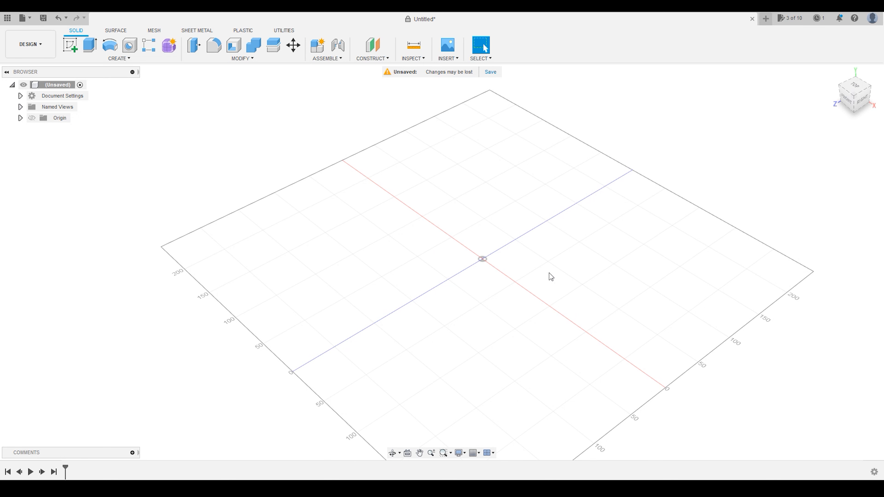
Examine the empty workspace grid around the origin from different angles, positions and zoom levels
{"action": "scroll", "coordinate": [341, 235], "scroll_direction": "down", "scroll_amount": 2}
{"action": "scroll", "coordinate": [340, 235], "scroll_direction": "up", "scroll_amount": 2}
{"action": "scroll", "coordinate": [506, 260], "scroll_direction": "down", "scroll_amount": 2}
{"action": "scroll", "coordinate": [506, 259], "scroll_direction": "down", "scroll_amount": 1}
{"action": "mouse_move", "coordinate": [507, 262]}
{"action": "middle_mouse_down", "text": "shift"}
{"action": "mouse_move", "coordinate": [474, 259]}
{"action": "mouse_move", "coordinate": [515, 247]}
{"action": "mouse_move", "coordinate": [517, 260]}
{"action": "middle_mouse_up", "text": "shift"}
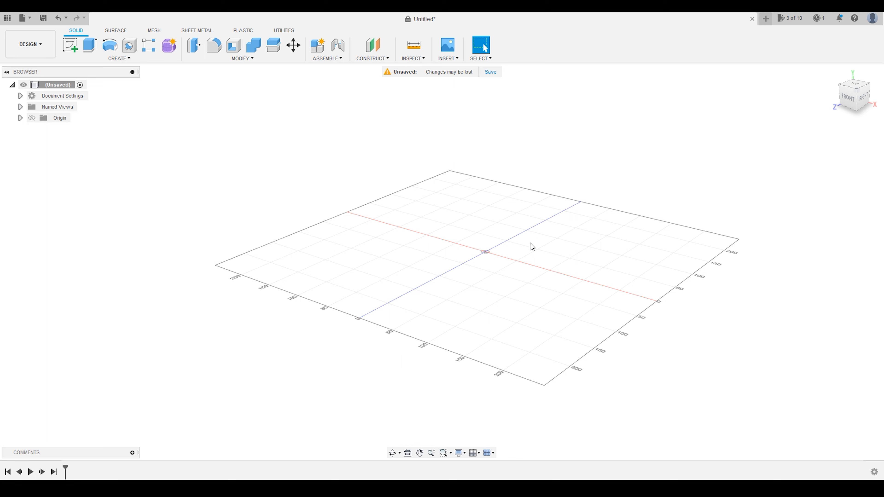
{"action": "scroll", "coordinate": [530, 243], "scroll_direction": "up", "scroll_amount": 5}
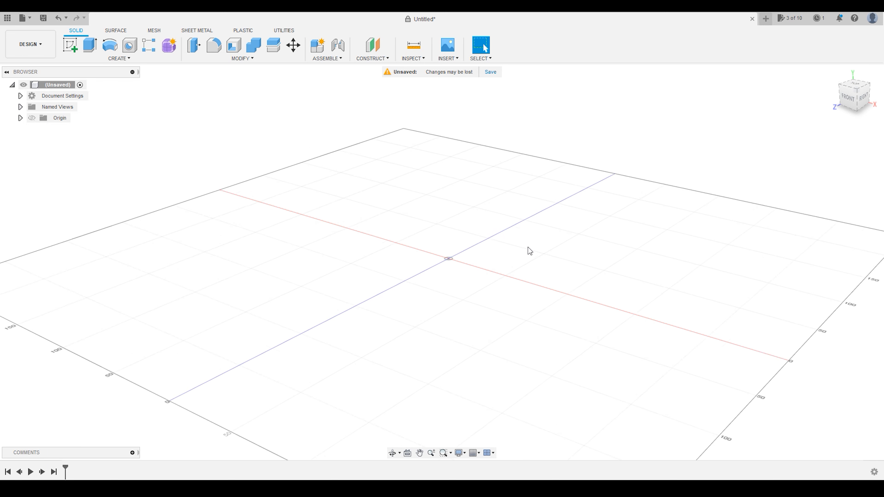
{"action": "scroll", "coordinate": [448, 273], "scroll_direction": "down", "scroll_amount": 5}
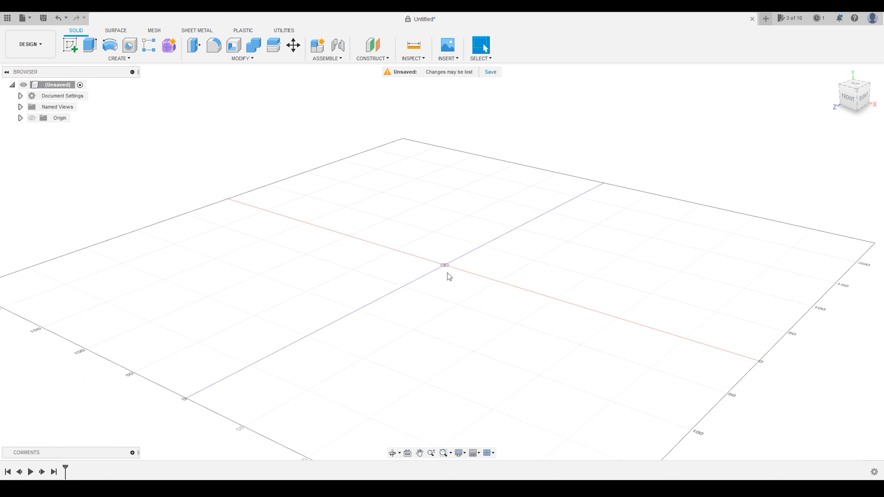
{"action": "scroll", "coordinate": [447, 285], "scroll_direction": "up", "scroll_amount": 2}
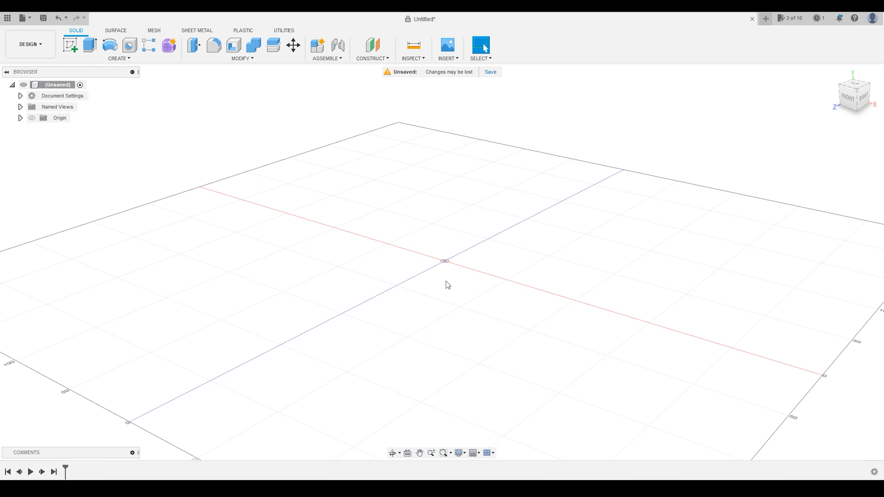
{"action": "middle_click_drag", "start_coordinate": [451, 274], "coordinate": [445, 304]}
{"action": "scroll", "coordinate": [444, 304], "scroll_direction": "down", "scroll_amount": 5}
{"action": "scroll", "coordinate": [463, 357], "scroll_direction": "up", "scroll_amount": 2}
{"action": "scroll", "coordinate": [463, 357], "scroll_direction": "up", "scroll_amount": 1}
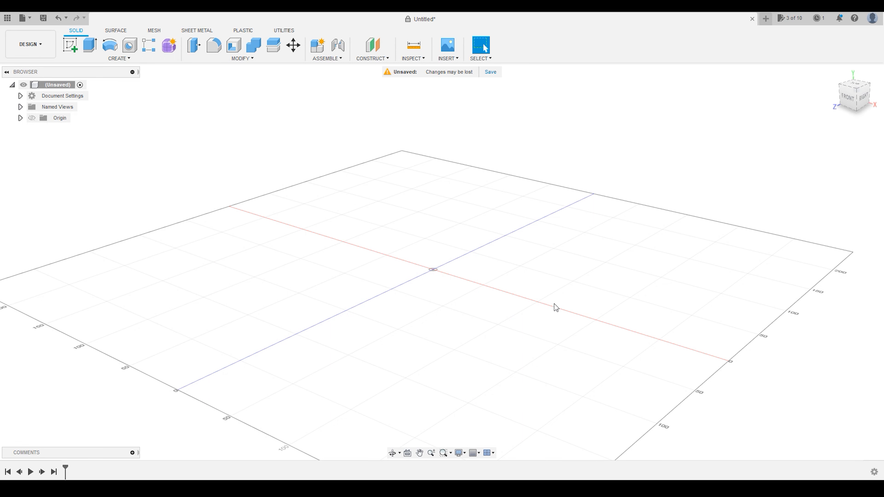
{"action": "scroll", "coordinate": [442, 344], "scroll_direction": "down", "scroll_amount": 3}
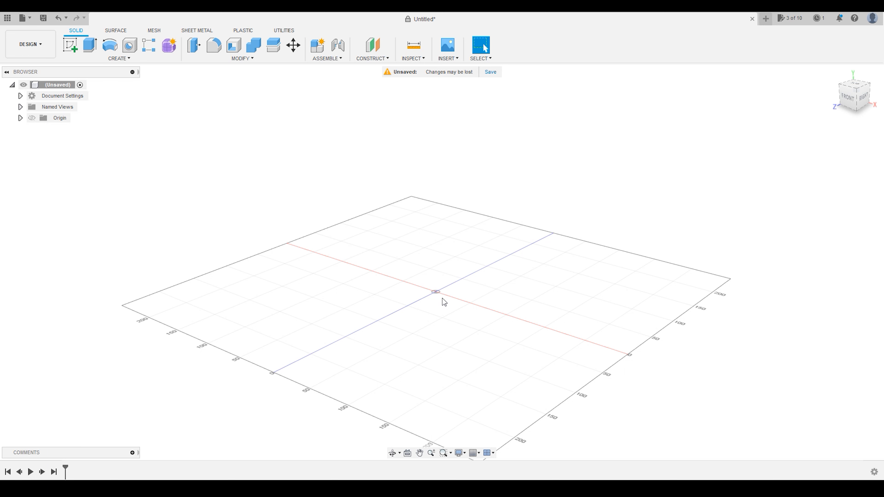
{"action": "scroll", "coordinate": [438, 322], "scroll_direction": "up", "scroll_amount": 3}
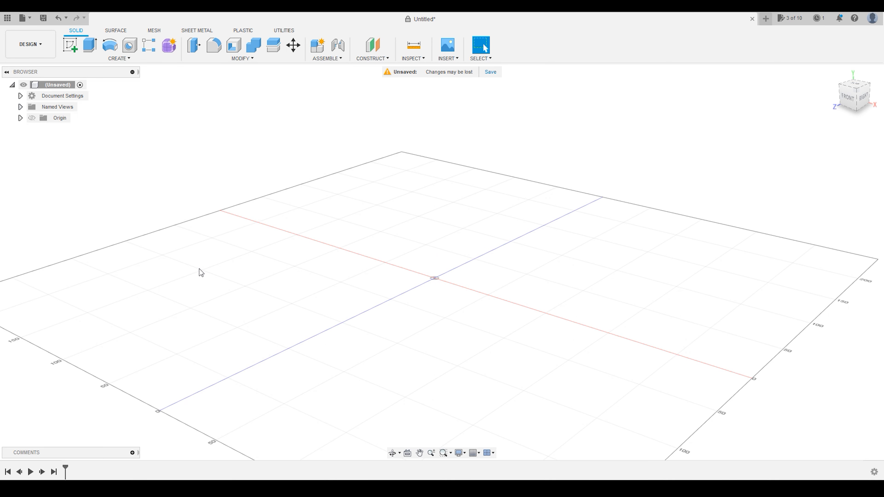
Display the origin axes and planes, switch the YZ plane's visibility off and on, and hide the origin again
{"action": "left_click", "coordinate": [31, 119]}
{"action": "left_click", "coordinate": [20, 118]}
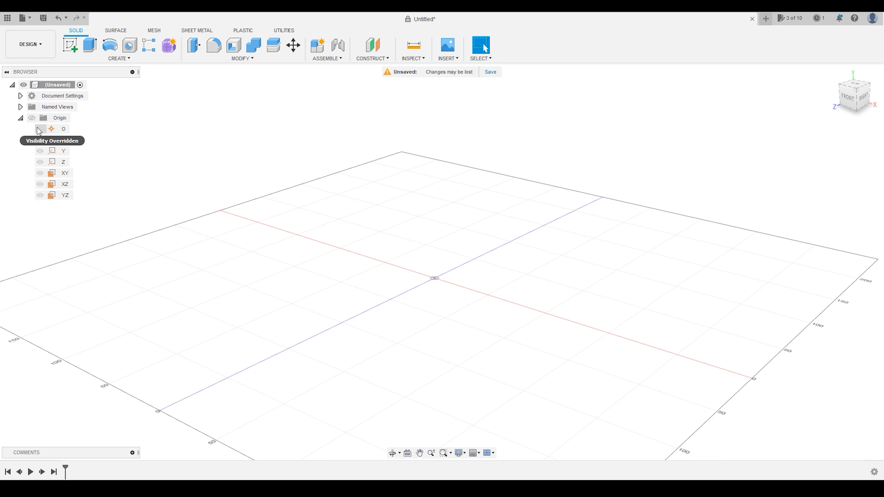
{"action": "left_click", "coordinate": [31, 118]}
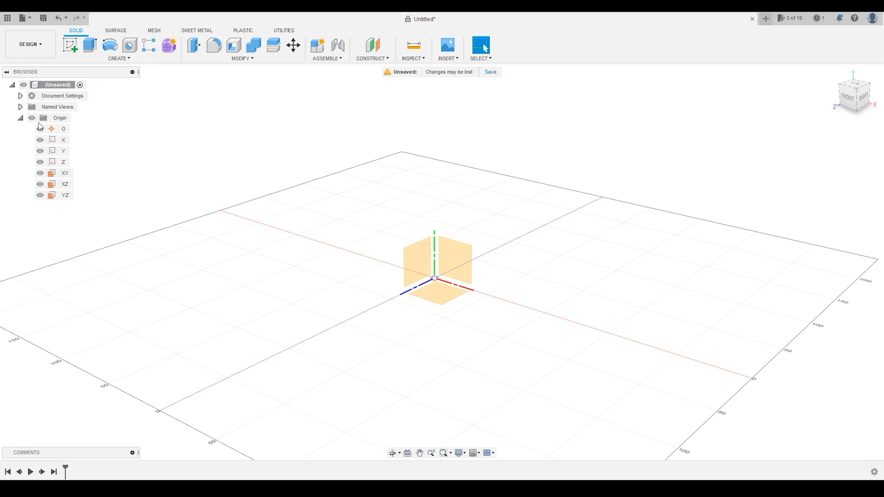
{"action": "left_click", "coordinate": [40, 129]}
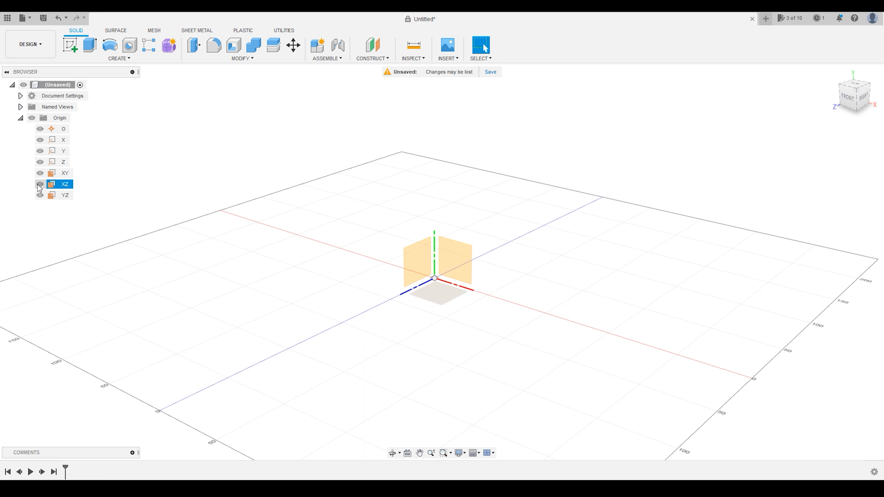
{"action": "left_click", "coordinate": [39, 196]}
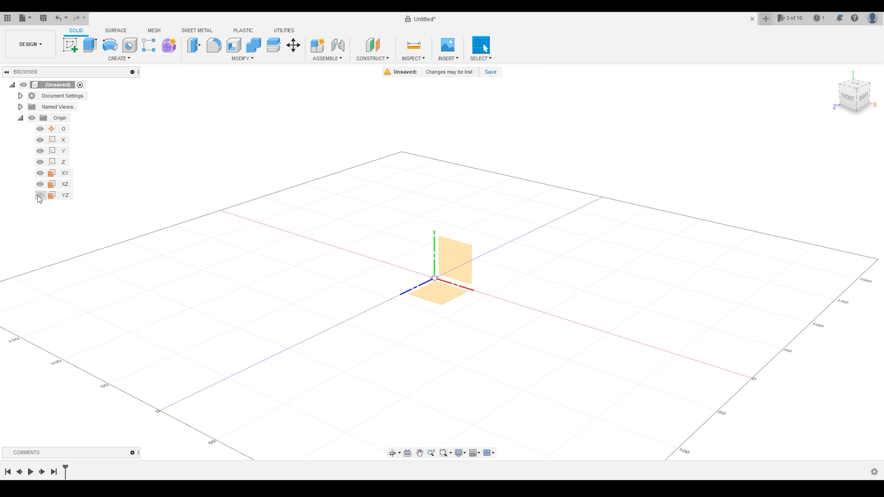
{"action": "left_click", "coordinate": [39, 196]}
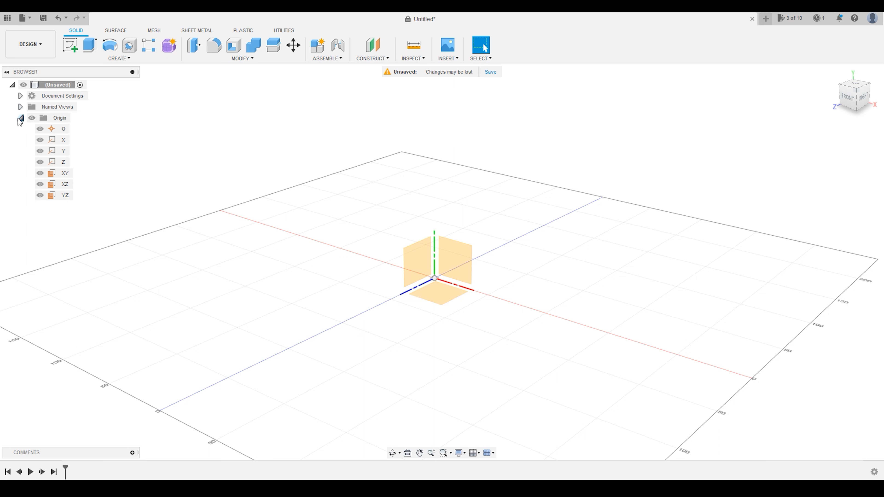
{"action": "left_click", "coordinate": [21, 118]}
{"action": "left_click", "coordinate": [31, 118]}
Start a sketch on the horizontal XZ origin plane
{"action": "scroll", "coordinate": [432, 269], "scroll_direction": "down", "scroll_amount": 3}
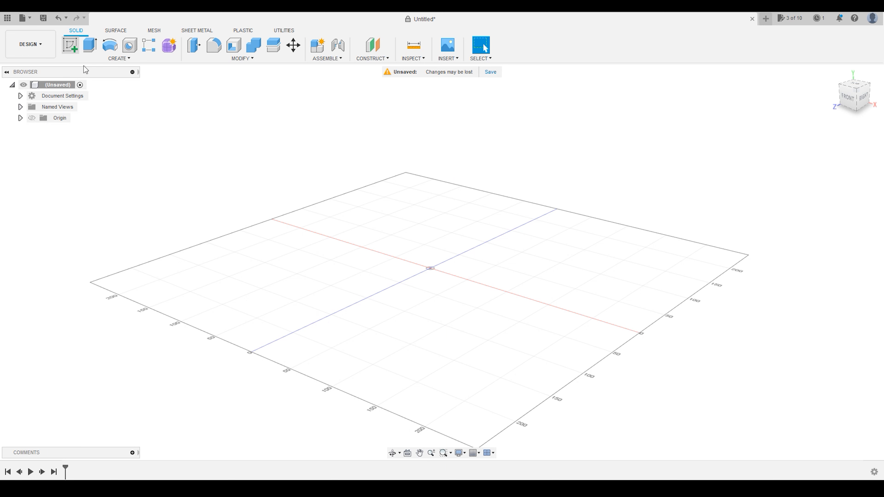
{"action": "scroll", "coordinate": [381, 281], "scroll_direction": "down", "scroll_amount": 1}
{"action": "scroll", "coordinate": [381, 281], "scroll_direction": "up", "scroll_amount": 1}
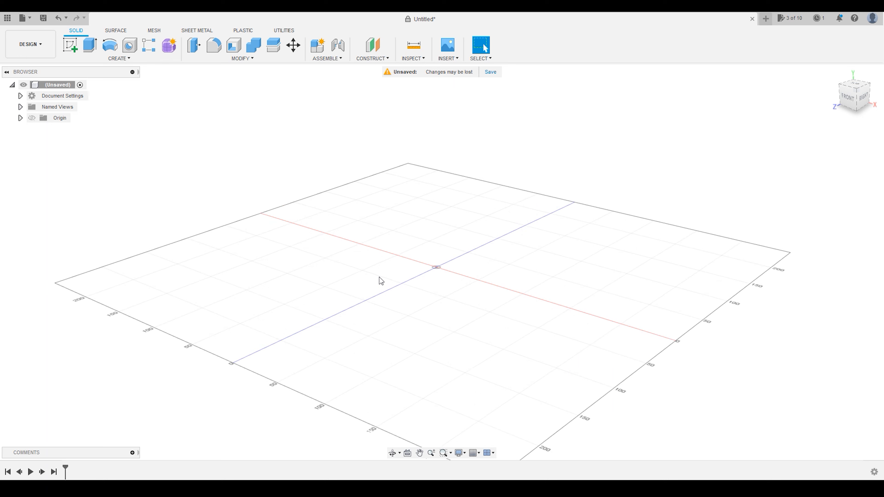
{"action": "left_click", "coordinate": [71, 46]}
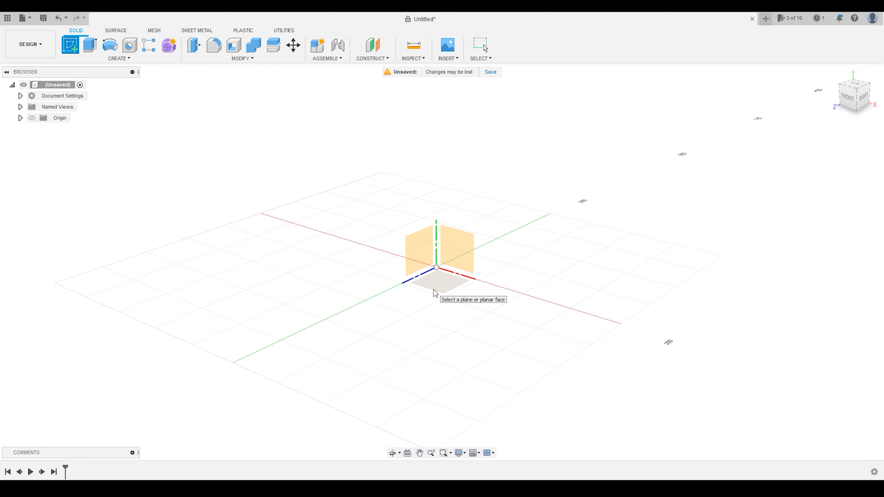
{"action": "left_click", "coordinate": [435, 292]}
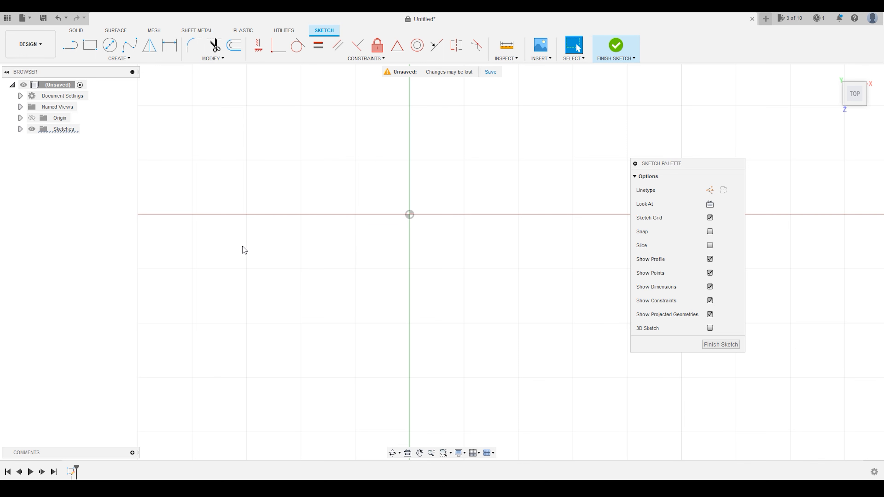
Sketch a two-point rectangle about 356 mm high enclosing the origin
{"action": "scroll", "coordinate": [331, 296], "scroll_direction": "down", "scroll_amount": 3}
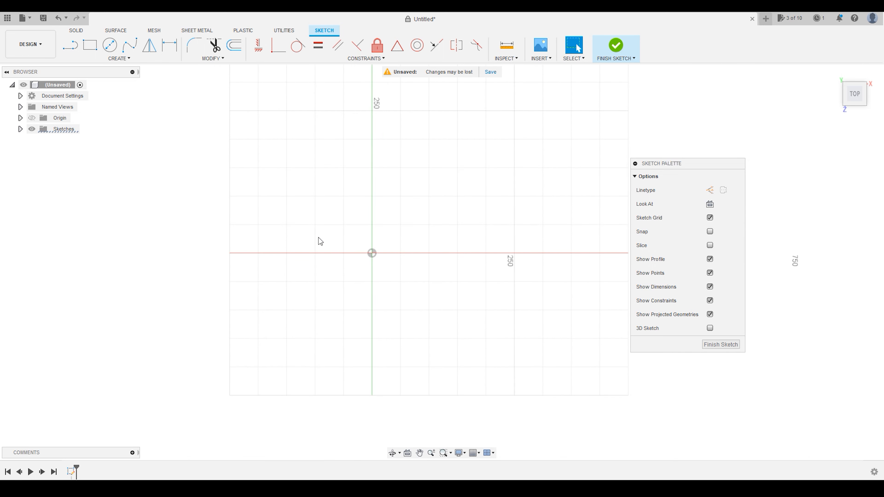
{"action": "scroll", "coordinate": [316, 254], "scroll_direction": "up", "scroll_amount": 2}
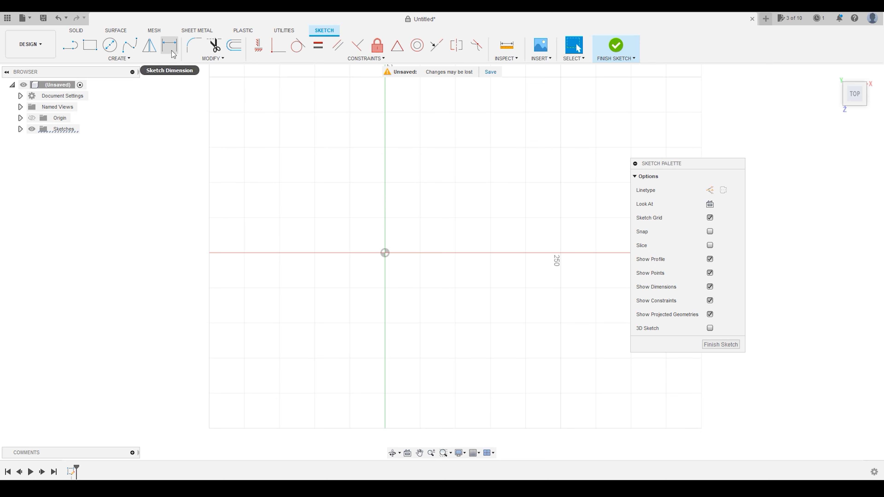
{"action": "left_click", "coordinate": [109, 61]}
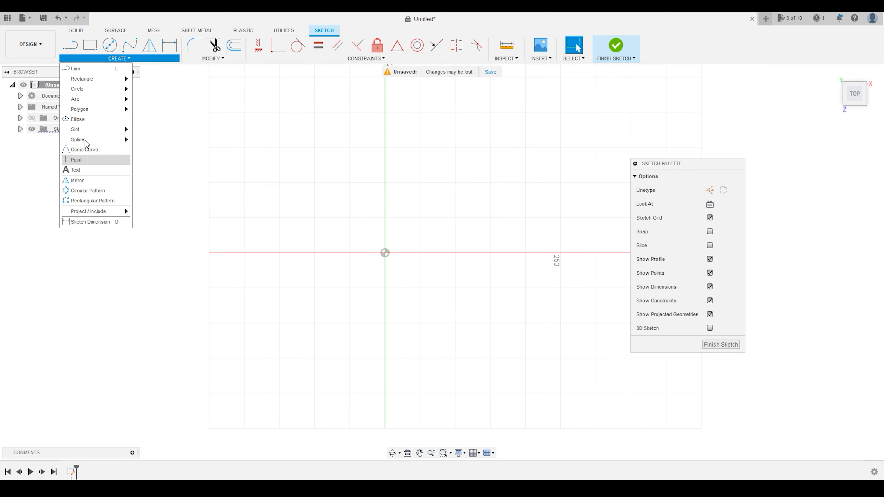
{"action": "left_click", "coordinate": [90, 46]}
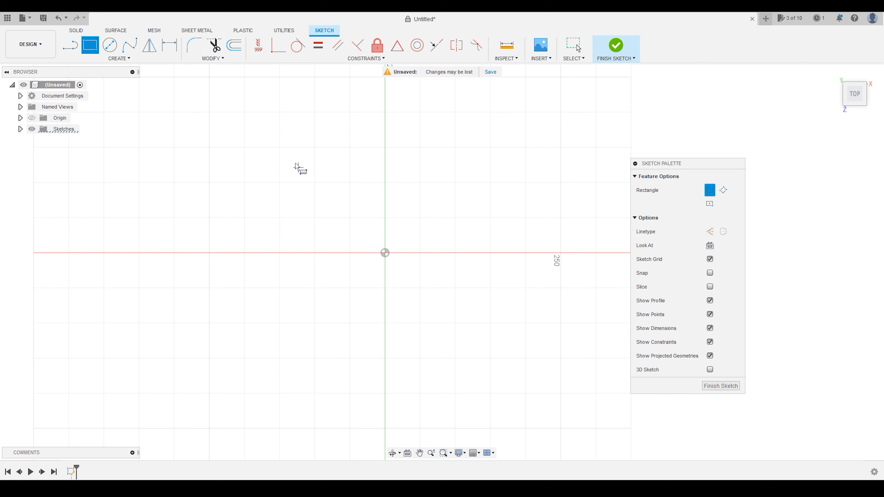
{"action": "left_click", "coordinate": [258, 100]}
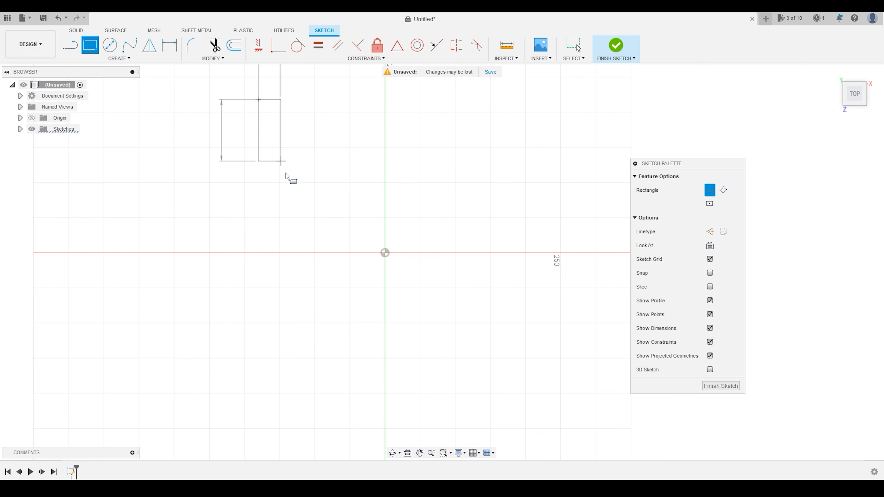
{"action": "left_click", "coordinate": [459, 350]}
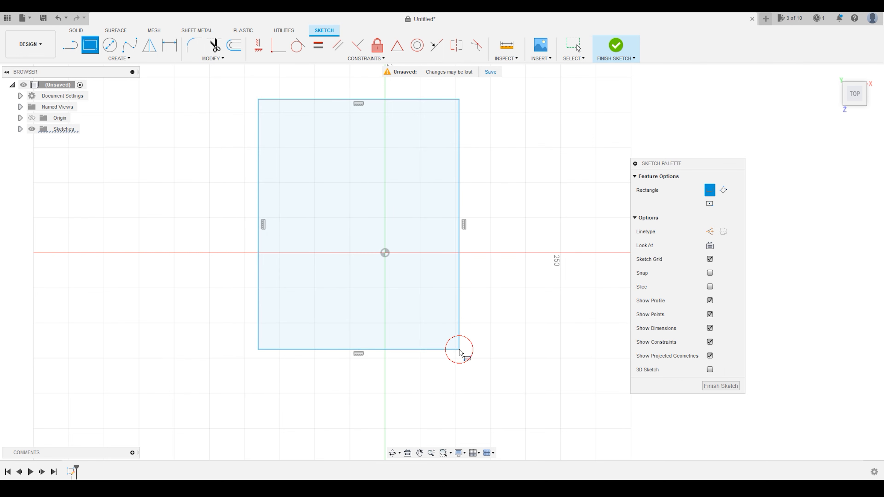
{"action": "key", "text": "Escape"}
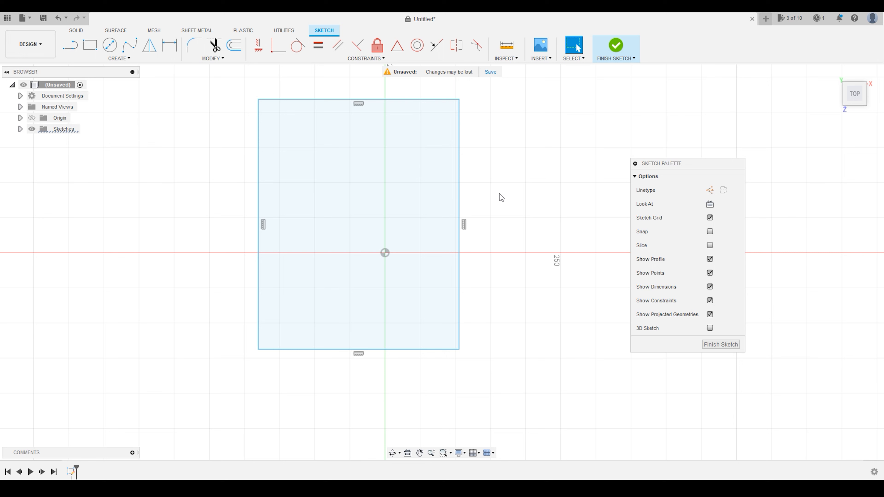
Reshape the rectangle by moving its edges until it is about 363 mm high and its right edge lies left of the origin
{"action": "mouse_move", "coordinate": [459, 161]}
{"action": "left_mouse_down"}
{"action": "mouse_move", "coordinate": [339, 186]}
{"action": "mouse_move", "coordinate": [469, 183]}
{"action": "mouse_move", "coordinate": [493, 174]}
{"action": "mouse_move", "coordinate": [475, 164]}
{"action": "left_mouse_up"}
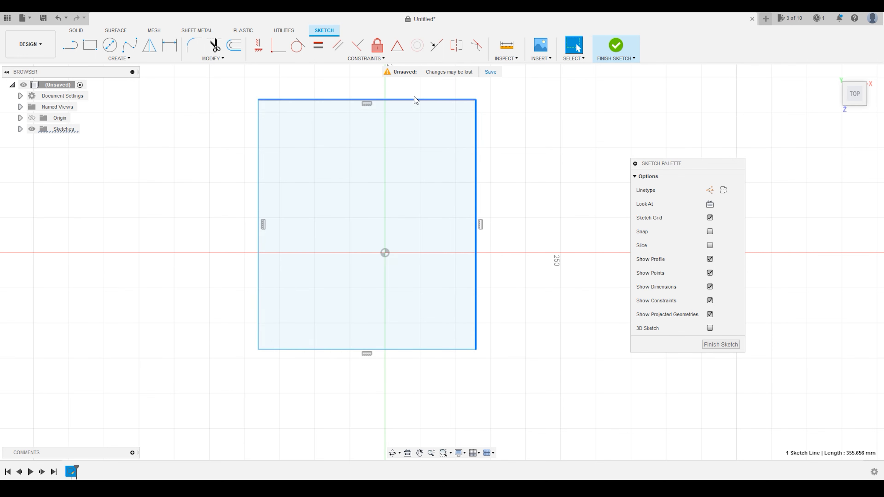
{"action": "mouse_move", "coordinate": [414, 105]}
{"action": "left_mouse_down"}
{"action": "mouse_move", "coordinate": [411, 212]}
{"action": "mouse_move", "coordinate": [410, 99]}
{"action": "left_mouse_up"}
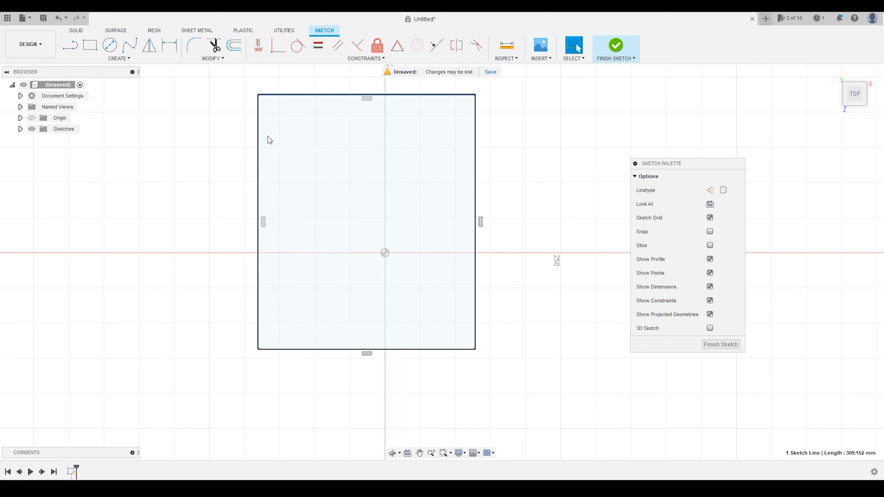
{"action": "left_click_drag", "start_coordinate": [257, 141], "coordinate": [199, 160]}
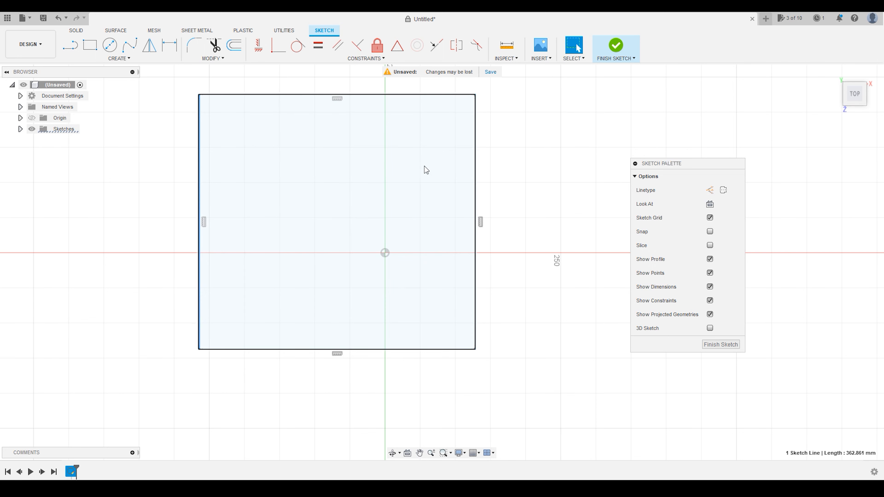
{"action": "left_click_drag", "start_coordinate": [476, 183], "coordinate": [344, 181]}
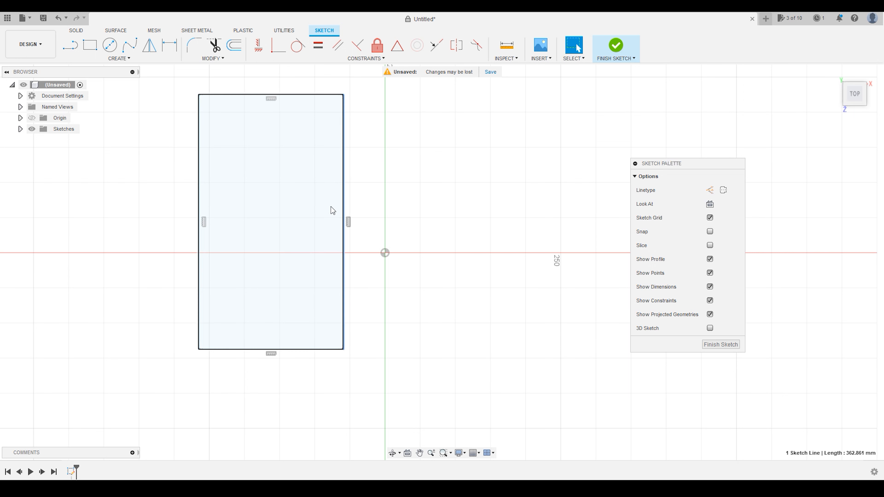
{"action": "left_click_drag", "start_coordinate": [344, 205], "coordinate": [358, 203]}
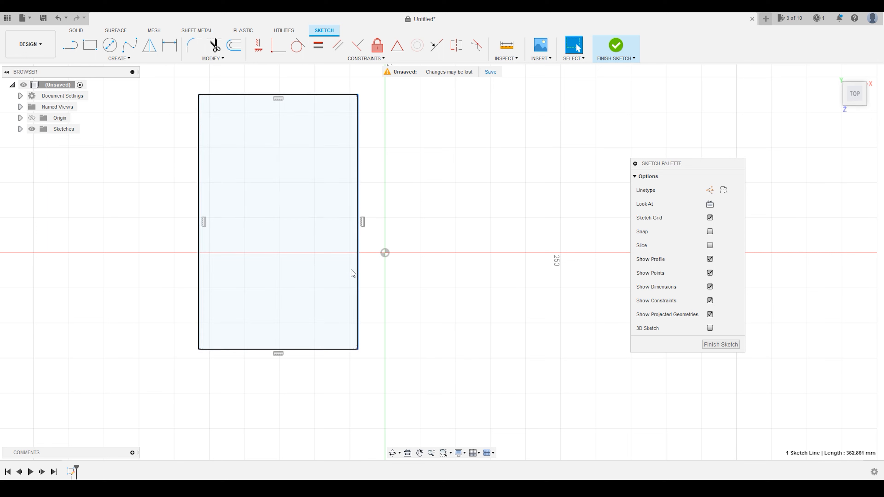
{"action": "left_click", "coordinate": [507, 178]}
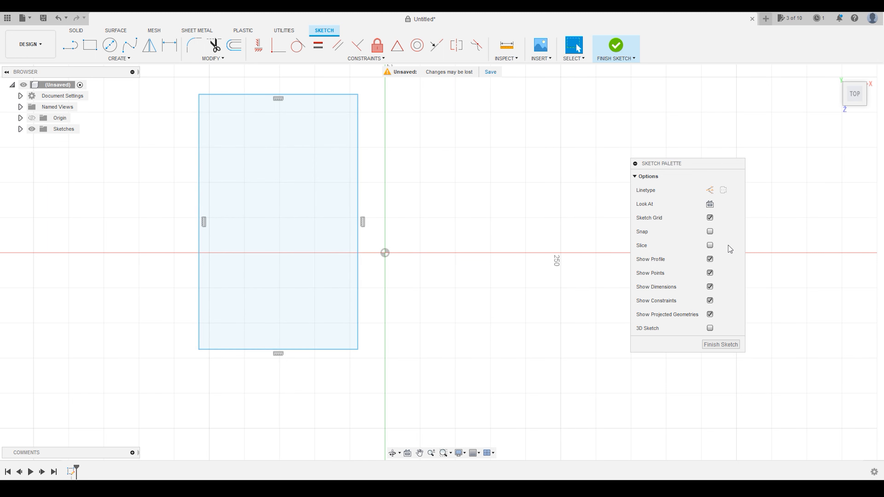
Collapse and re-expand the Sketch Palette, and switch the display of sketch constraints off and on again
{"action": "left_click", "coordinate": [635, 165]}
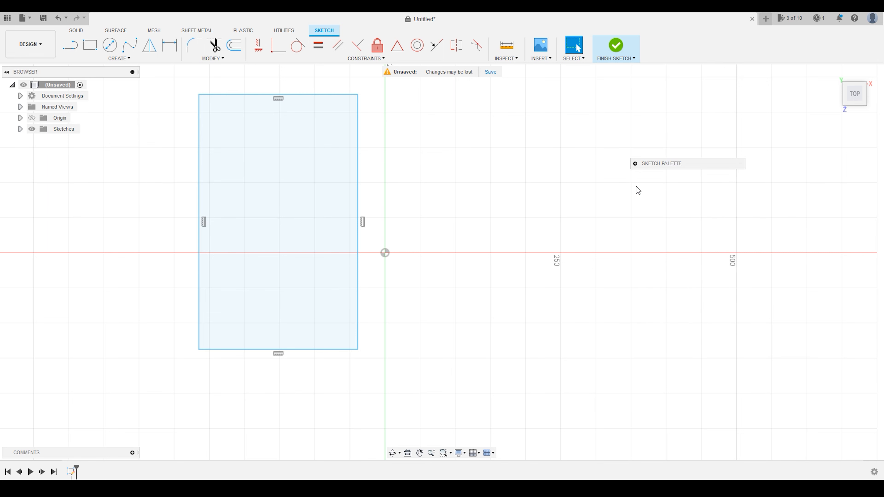
{"action": "left_click", "coordinate": [636, 164]}
{"action": "left_click", "coordinate": [635, 164]}
{"action": "left_click", "coordinate": [635, 165]}
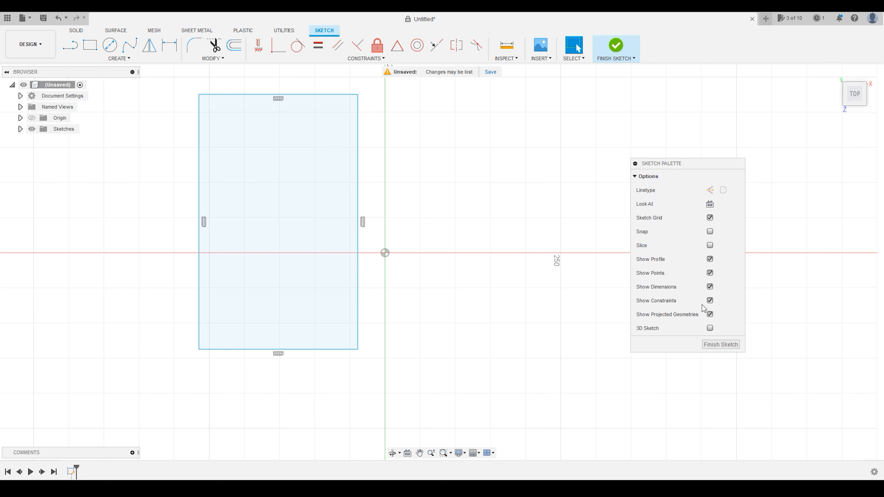
{"action": "left_click", "coordinate": [710, 300]}
{"action": "left_click", "coordinate": [709, 301]}
{"action": "left_click", "coordinate": [710, 301]}
{"action": "left_click", "coordinate": [710, 301]}
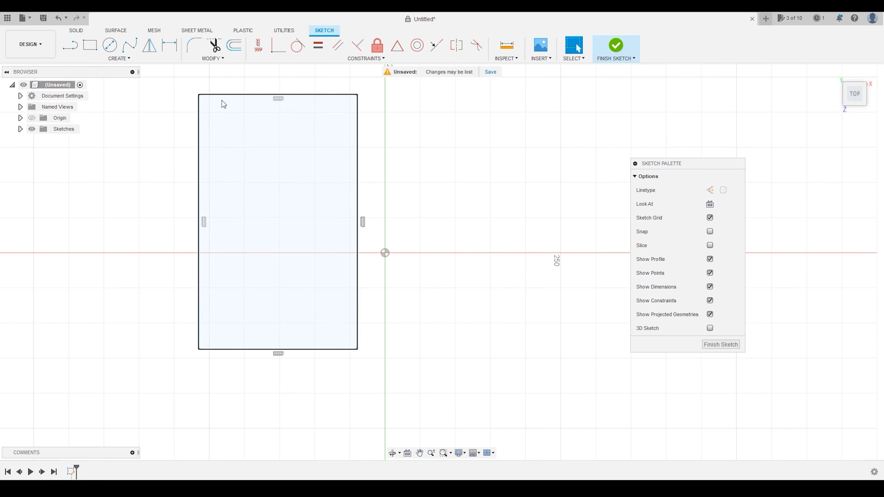
Narrow the rectangle by moving its right edge further away from the origin
{"action": "left_click", "coordinate": [310, 124]}
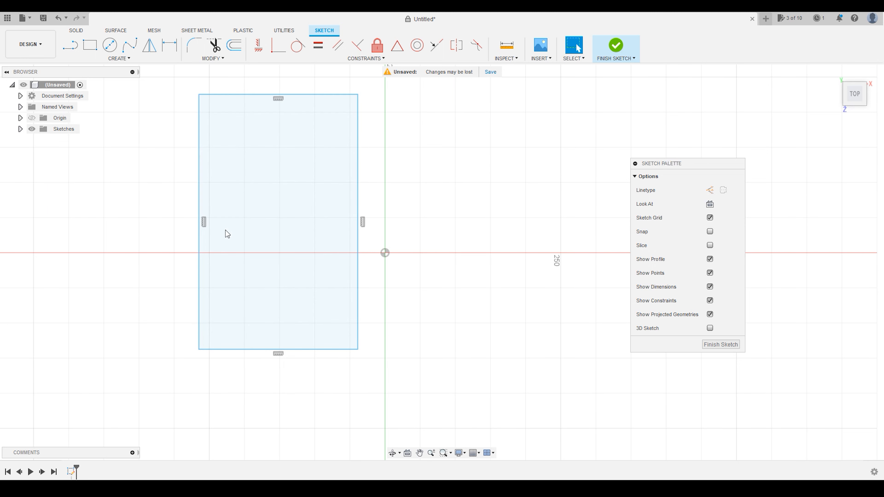
{"action": "mouse_move", "coordinate": [306, 204]}
{"action": "left_mouse_down"}
{"action": "mouse_move", "coordinate": [325, 243]}
{"action": "mouse_move", "coordinate": [260, 188]}
{"action": "mouse_move", "coordinate": [307, 199]}
{"action": "left_mouse_up"}
{"action": "left_click", "coordinate": [372, 192]}
{"action": "left_click_drag", "start_coordinate": [358, 183], "coordinate": [338, 188]}
{"action": "left_click", "coordinate": [389, 195]}
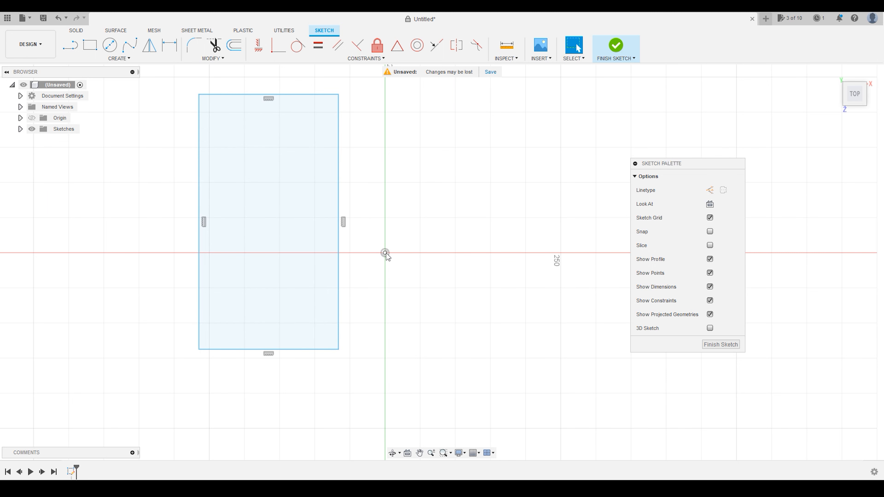
{"action": "left_click", "coordinate": [478, 169]}
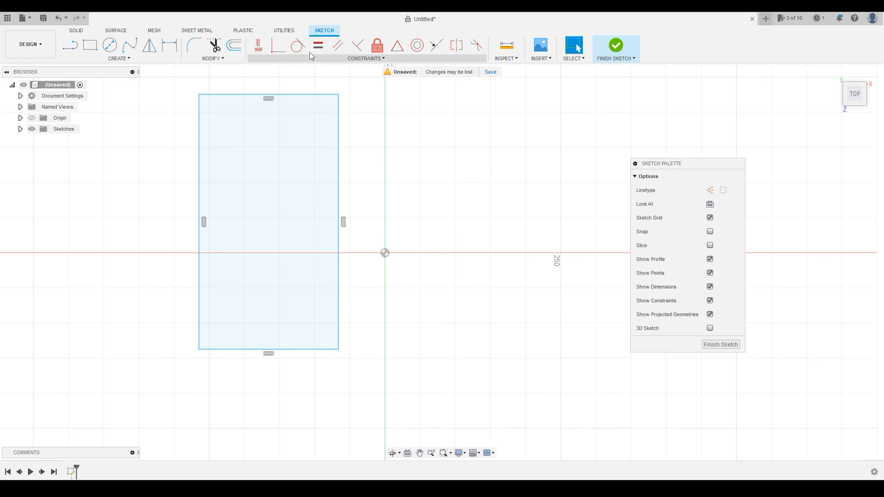
Draw a diagonal line from the rectangle's upper-left corner to its lower-right corner
{"action": "left_click", "coordinate": [73, 48]}
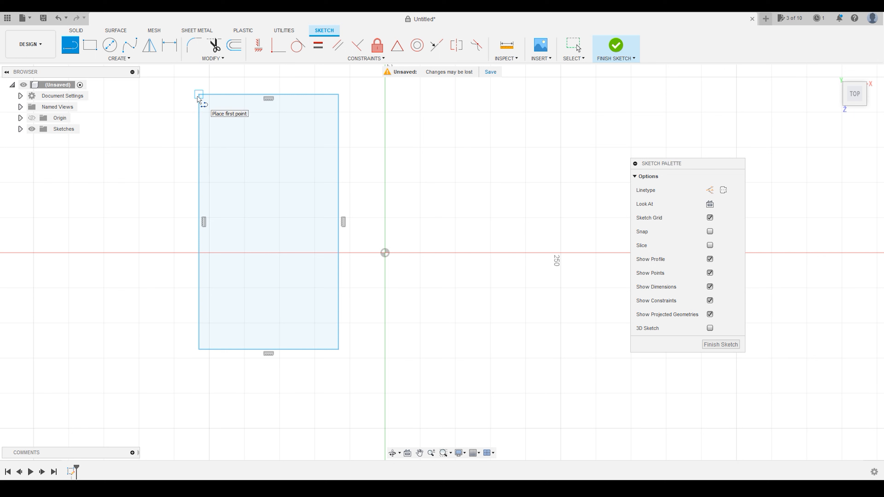
{"action": "left_click", "coordinate": [199, 95]}
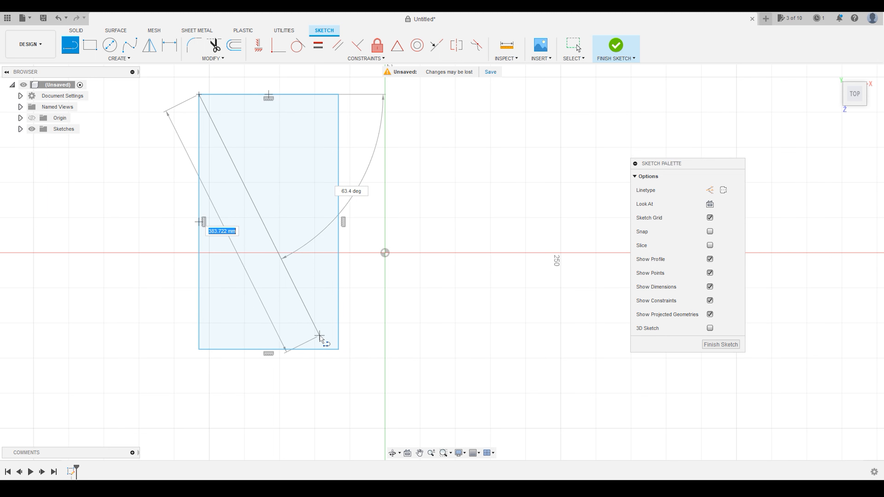
{"action": "left_click", "coordinate": [337, 350]}
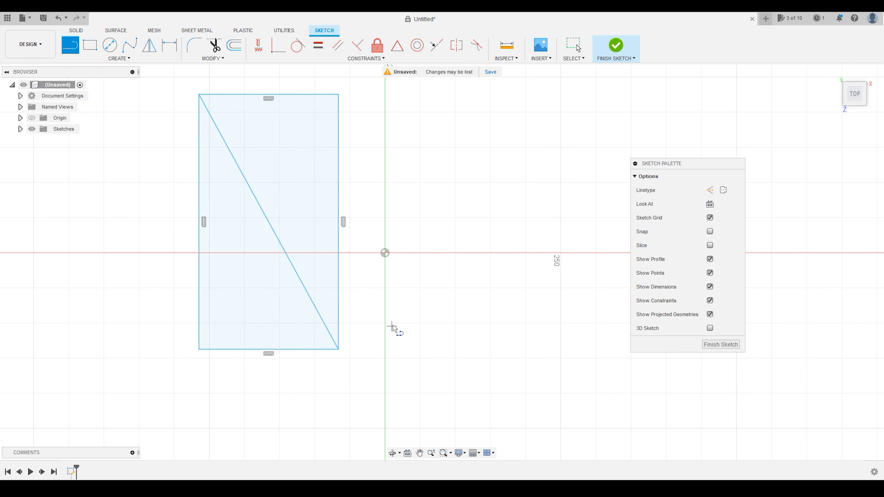
{"action": "key", "text": "Escape"}
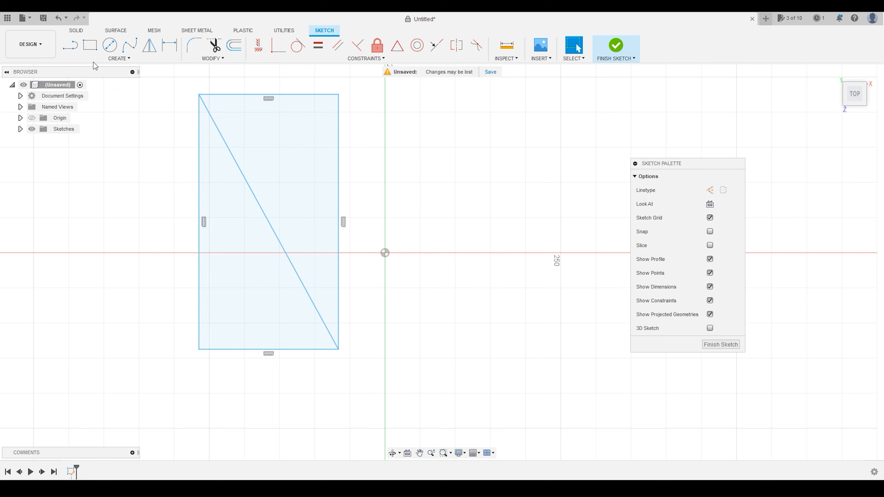
Place a sketch point at the midpoint of the rectangle's diagonal line
{"action": "left_click", "coordinate": [126, 60]}
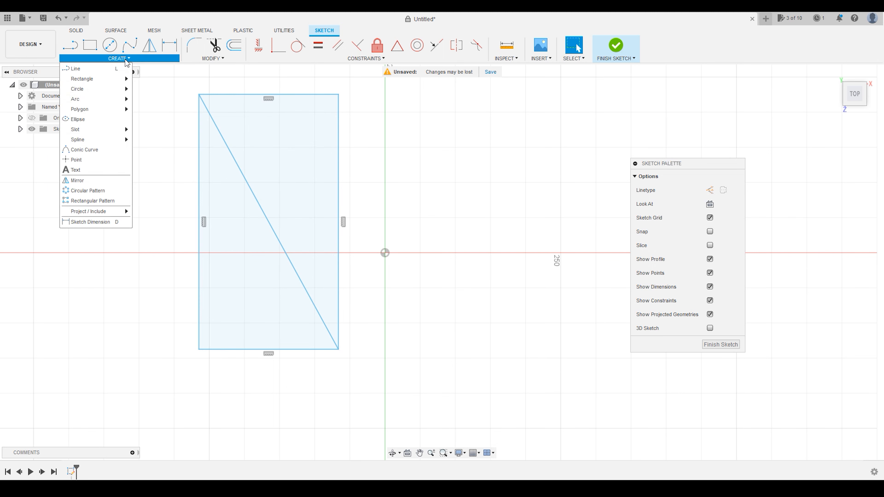
{"action": "left_click", "coordinate": [96, 160]}
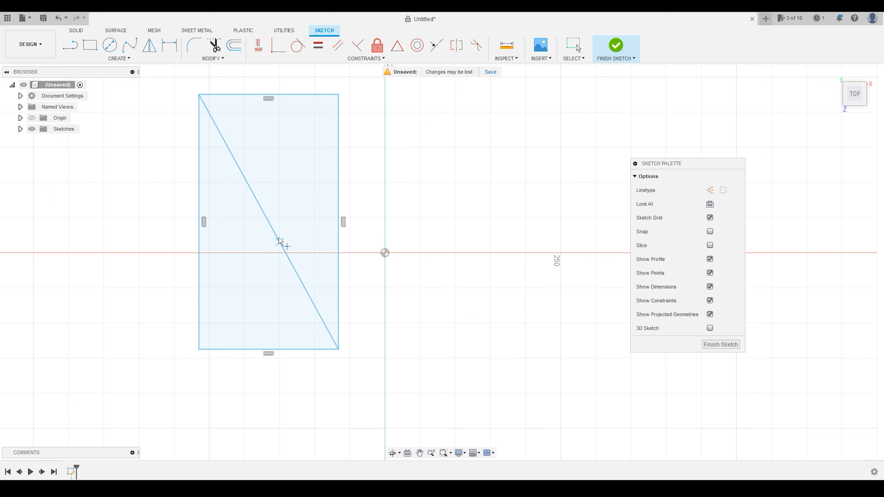
{"action": "left_click", "coordinate": [269, 222]}
{"action": "key", "text": "Escape"}
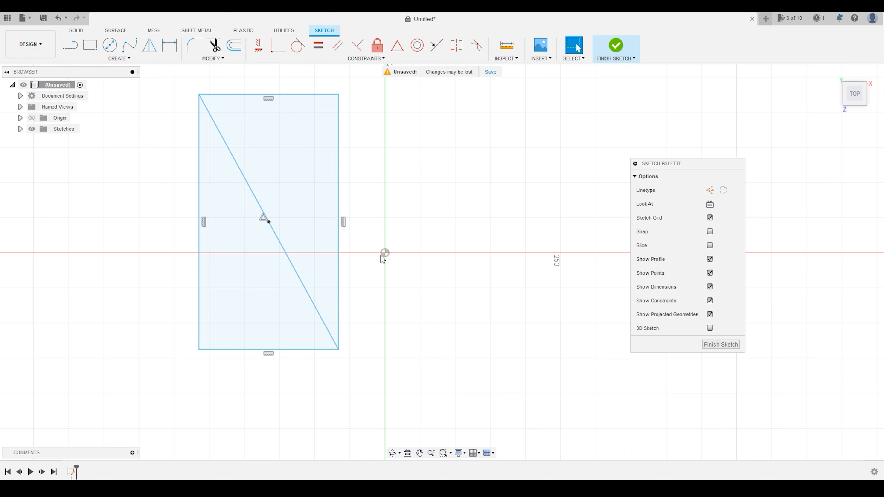
Move the diagonal's midpoint onto the sketch origin and shrink the centred rectangle to about 162 mm wide
{"action": "left_click_drag", "start_coordinate": [268, 222], "coordinate": [384, 257]}
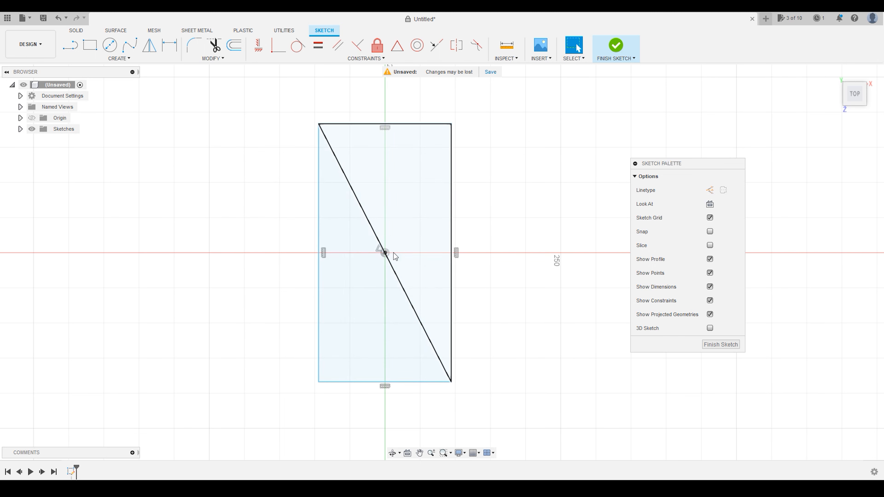
{"action": "left_click", "coordinate": [318, 238]}
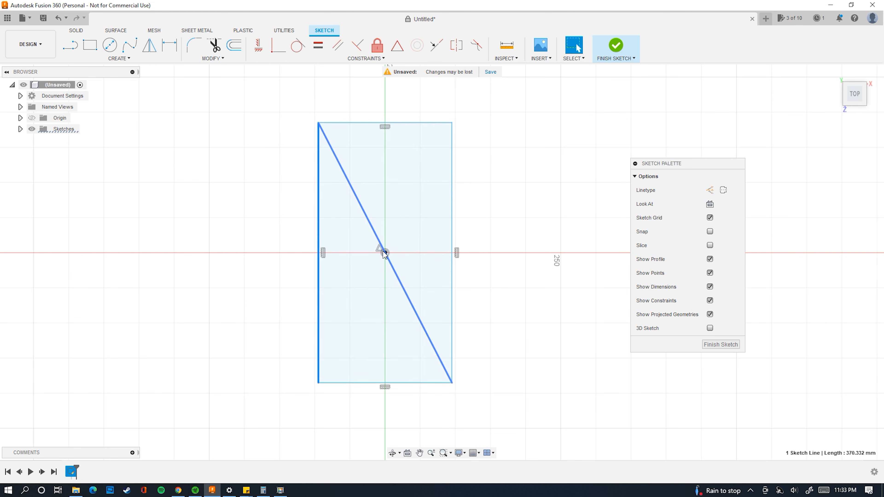
{"action": "left_click", "coordinate": [517, 191]}
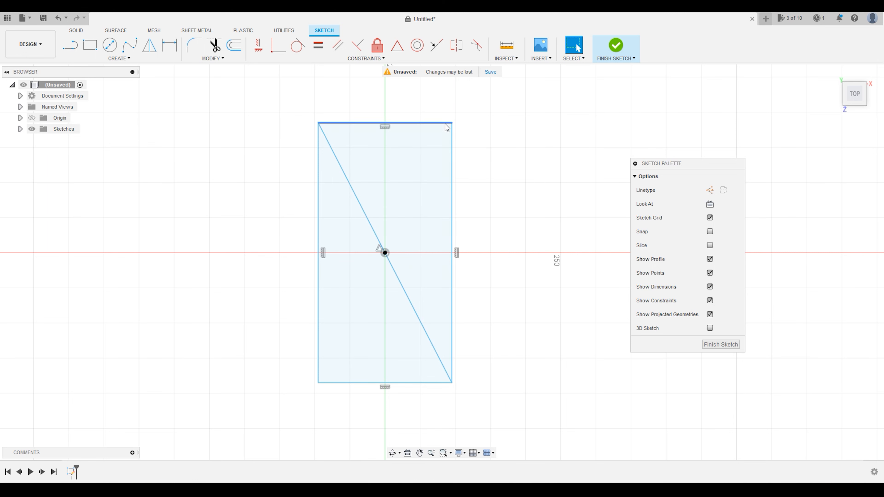
{"action": "left_click_drag", "start_coordinate": [452, 136], "coordinate": [416, 146]}
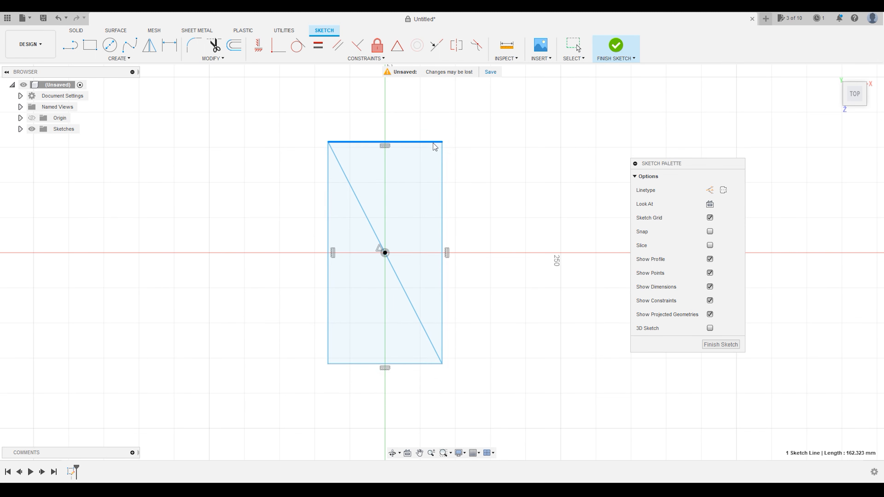
{"action": "left_click", "coordinate": [507, 166]}
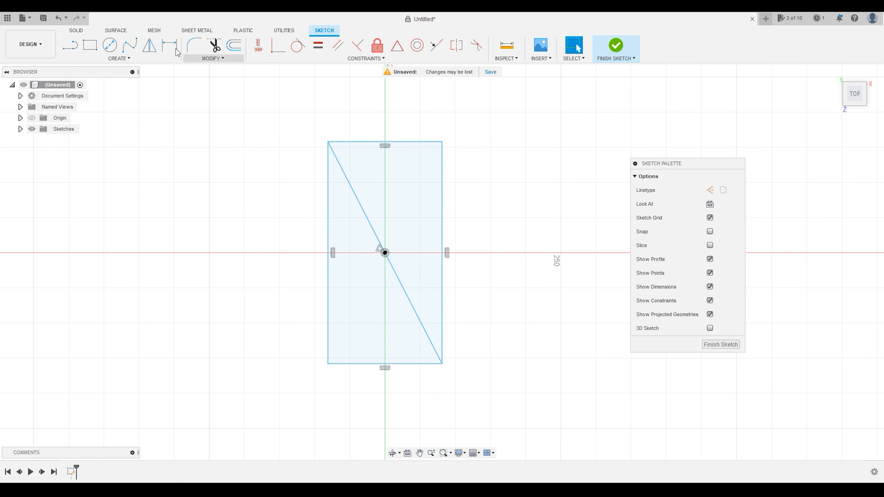
Dimension the rectangle's top edge and set its width to 50 mm
{"action": "left_click", "coordinate": [168, 51]}
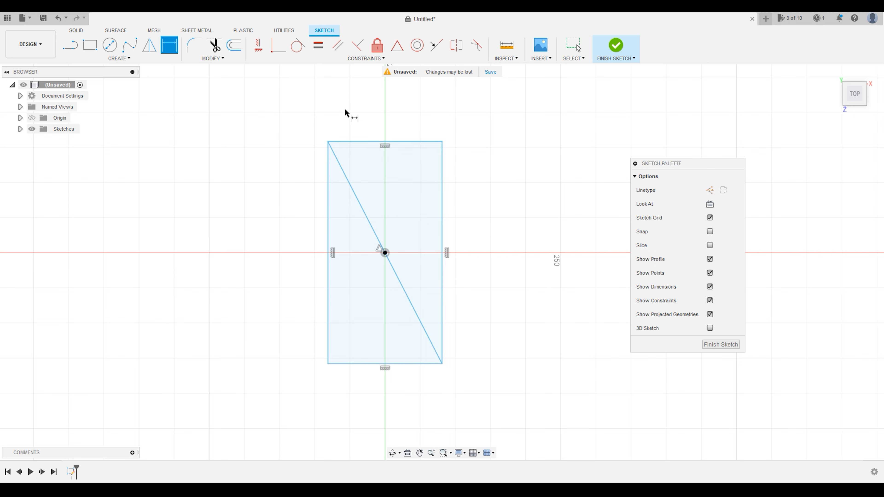
{"action": "left_click", "coordinate": [363, 142]}
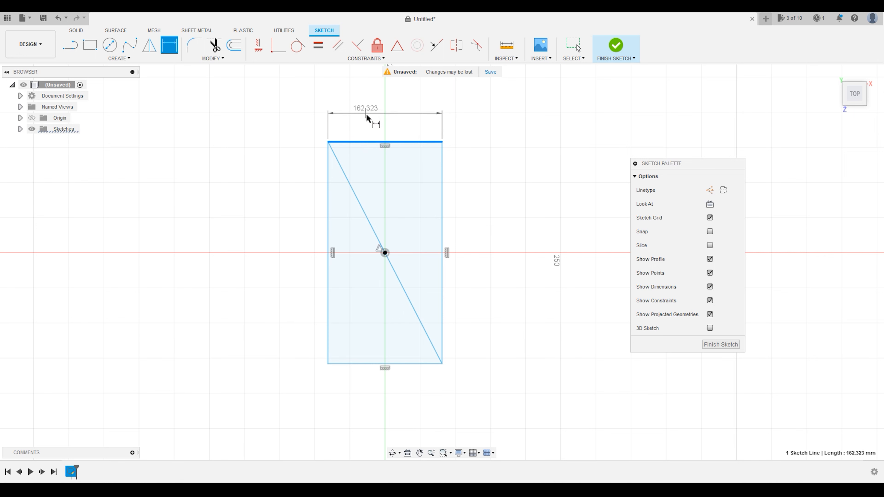
{"action": "left_click", "coordinate": [374, 108]}
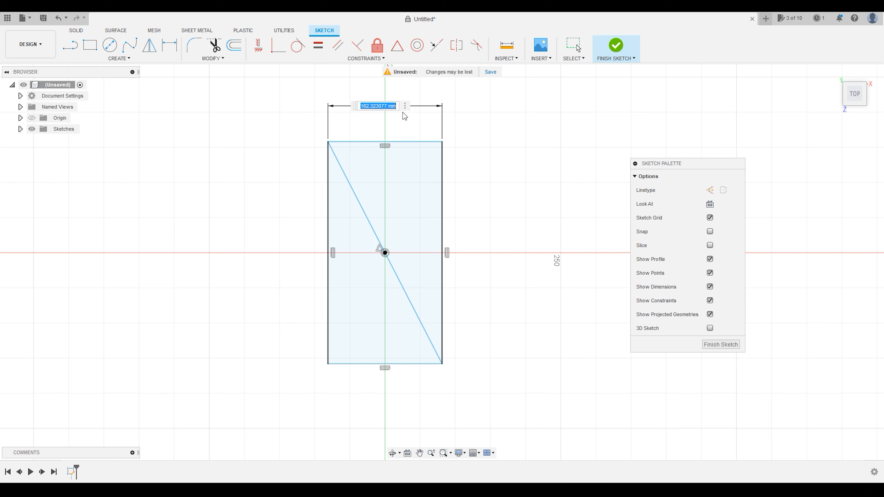
{"action": "type", "text": "50"}
{"action": "key", "text": "Return"}
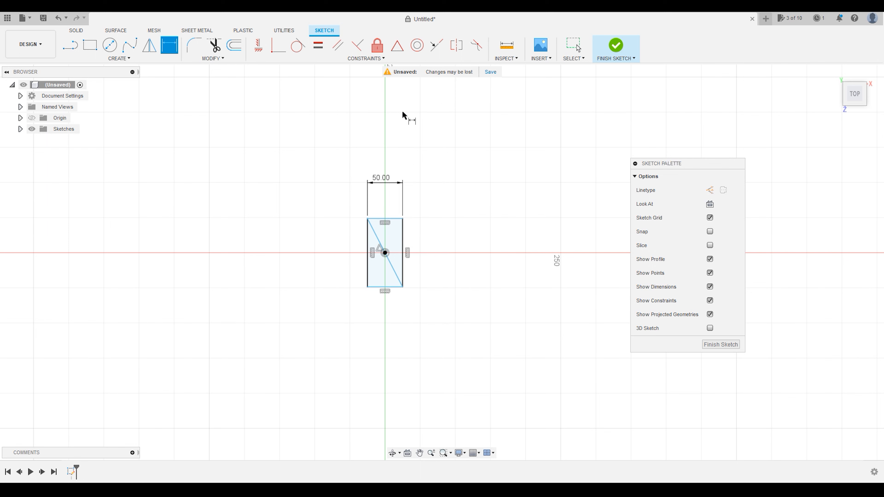
Move the width dimension closer to the rectangle's top edge and re-enter its value as 50 mm
{"action": "scroll", "coordinate": [392, 190], "scroll_direction": "up", "scroll_amount": 3}
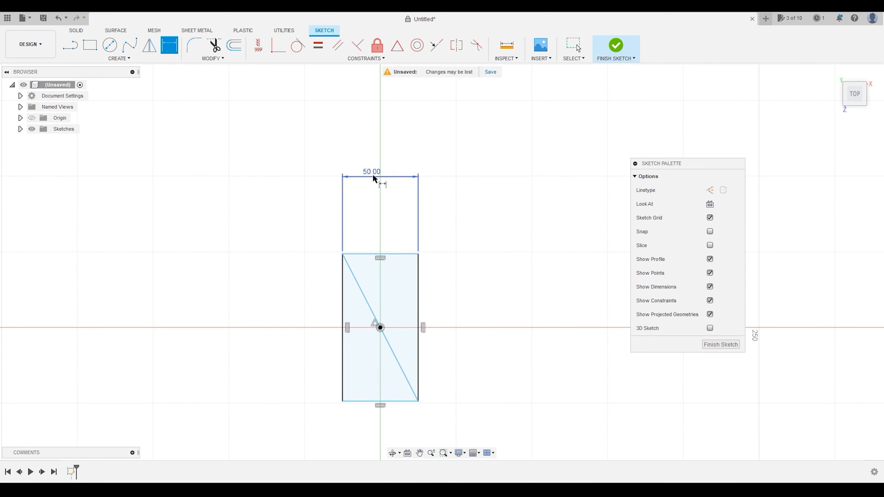
{"action": "left_click_drag", "start_coordinate": [373, 173], "coordinate": [382, 203]}
{"action": "key", "text": "d"}
{"action": "left_click", "coordinate": [386, 199]}
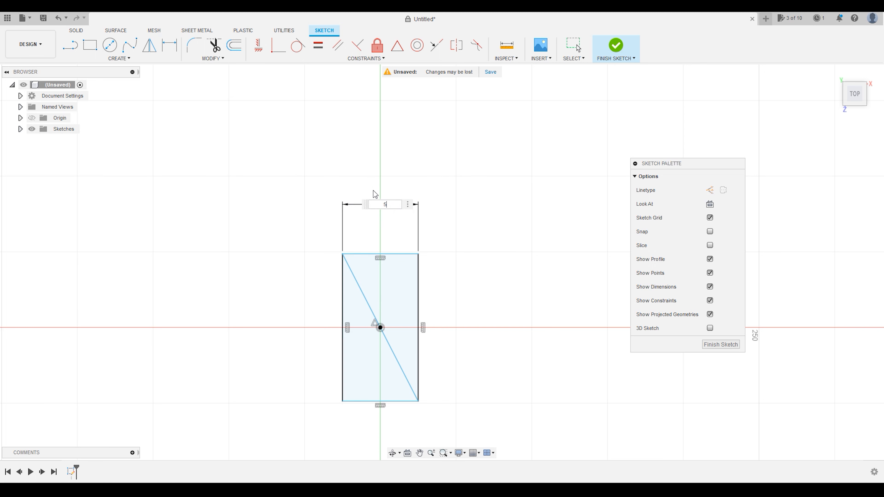
{"action": "type", "text": "50"}
{"action": "key", "text": "Return"}
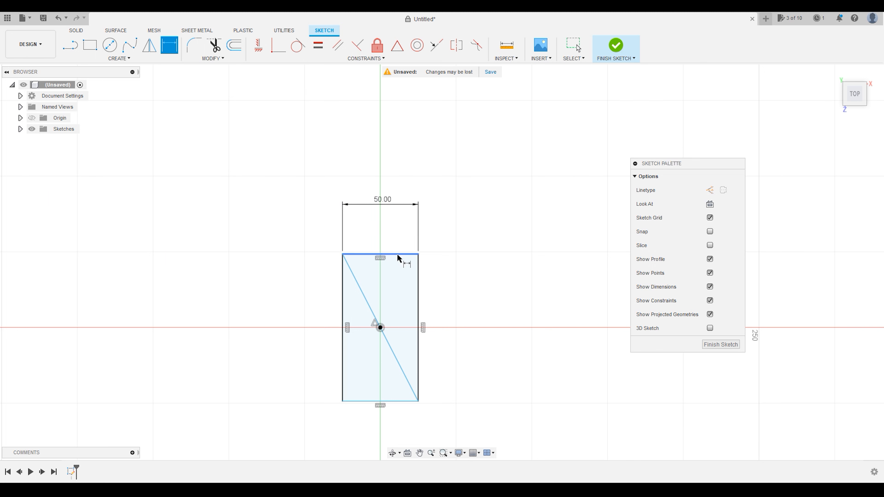
{"action": "scroll", "coordinate": [373, 420], "scroll_direction": "up", "scroll_amount": 2}
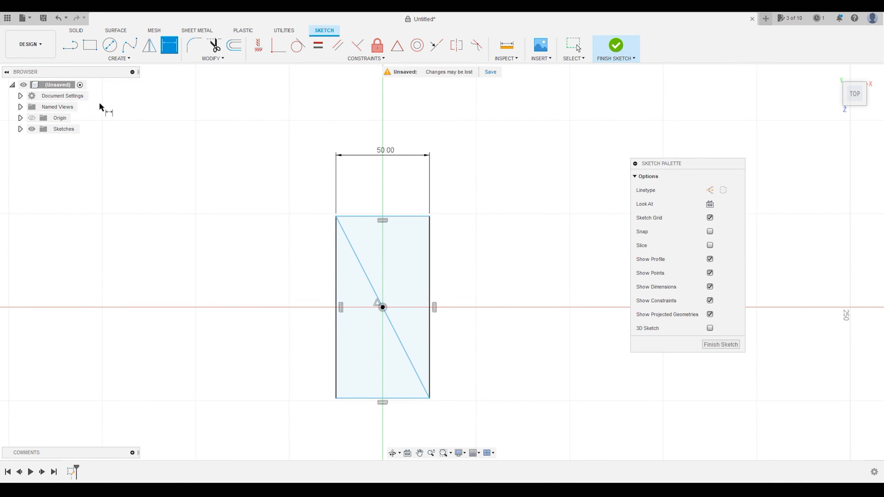
Review the available unit types in the document settings and leave the units as millimetres
{"action": "left_click", "coordinate": [20, 96]}
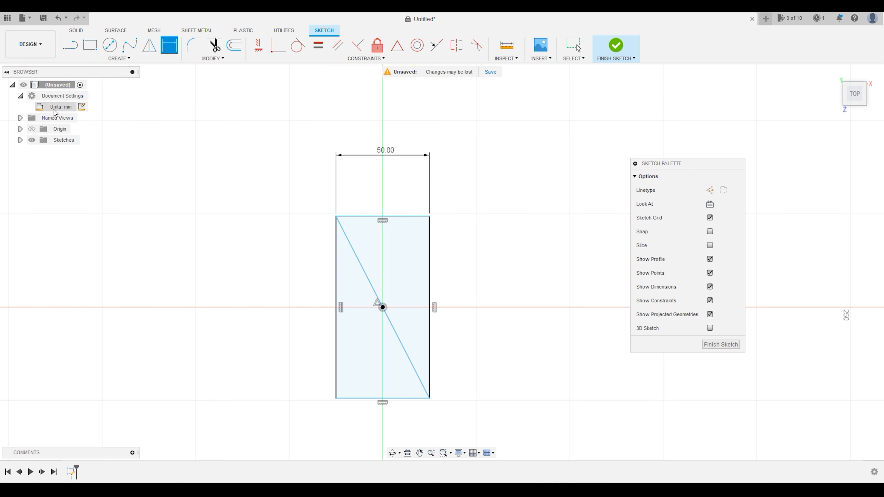
{"action": "left_click", "coordinate": [61, 108]}
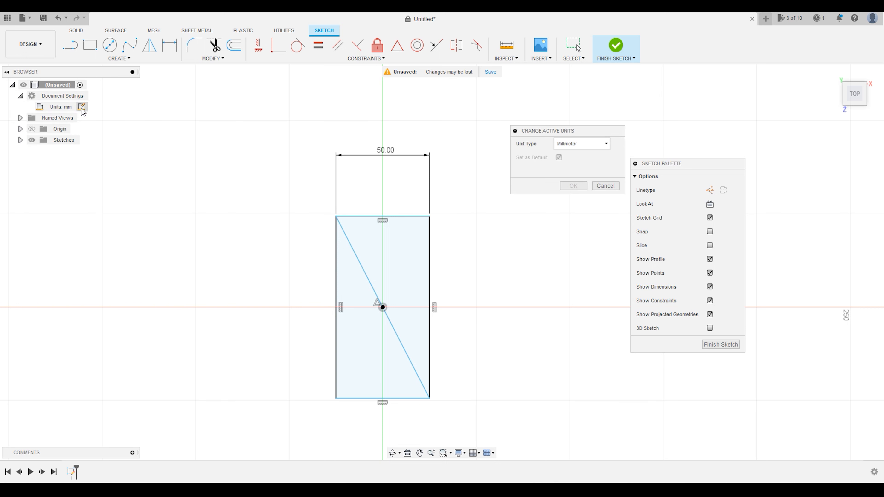
{"action": "left_click", "coordinate": [570, 144]}
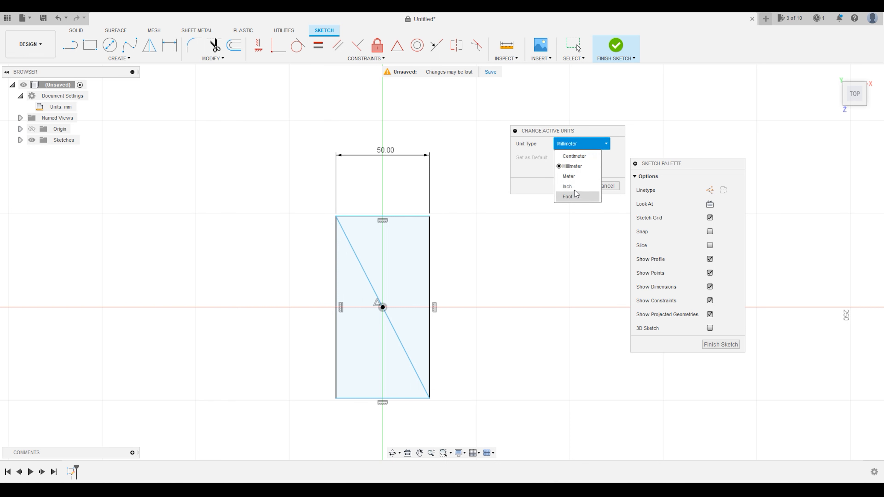
{"action": "left_click", "coordinate": [572, 166]}
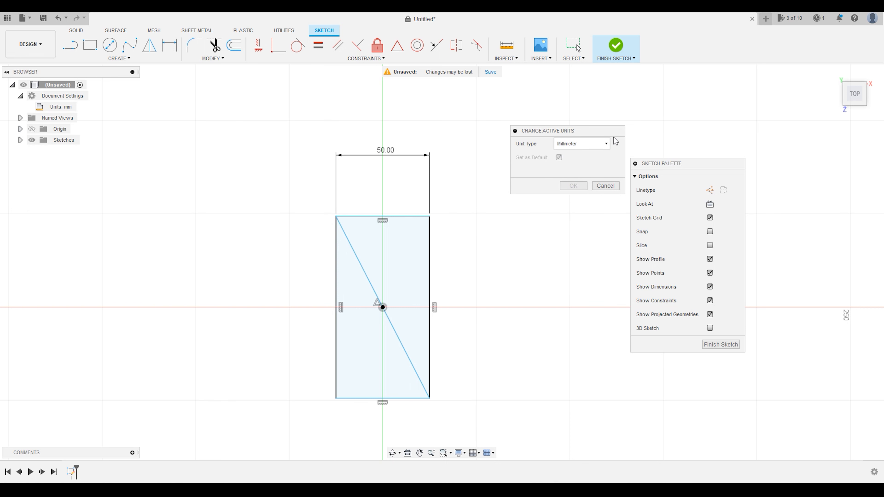
{"action": "left_click", "coordinate": [678, 120]}
{"action": "left_click", "coordinate": [605, 186]}
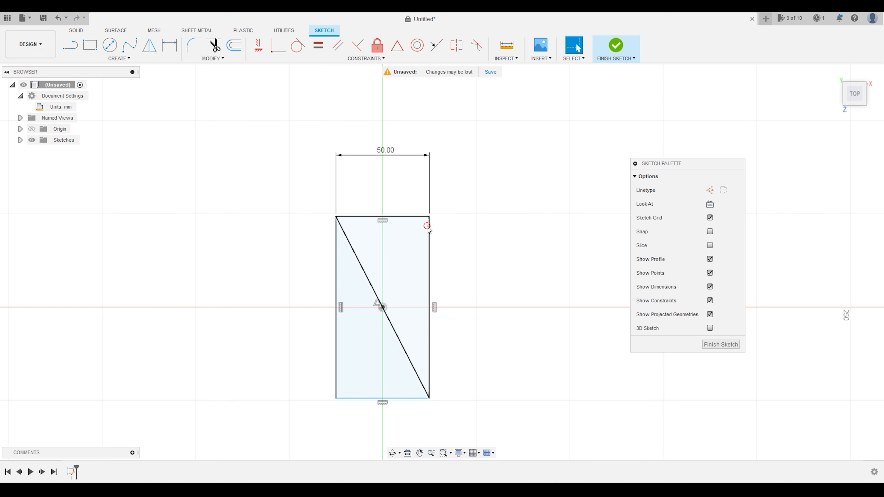
Dimension the distance between the rectangle's top and bottom edges and set it to 75 mm
{"action": "mouse_move", "coordinate": [416, 216]}
{"action": "left_mouse_down"}
{"action": "mouse_move", "coordinate": [414, 258]}
{"action": "mouse_move", "coordinate": [412, 211]}
{"action": "mouse_move", "coordinate": [405, 252]}
{"action": "mouse_move", "coordinate": [410, 212]}
{"action": "left_mouse_up"}
{"action": "left_click", "coordinate": [476, 202]}
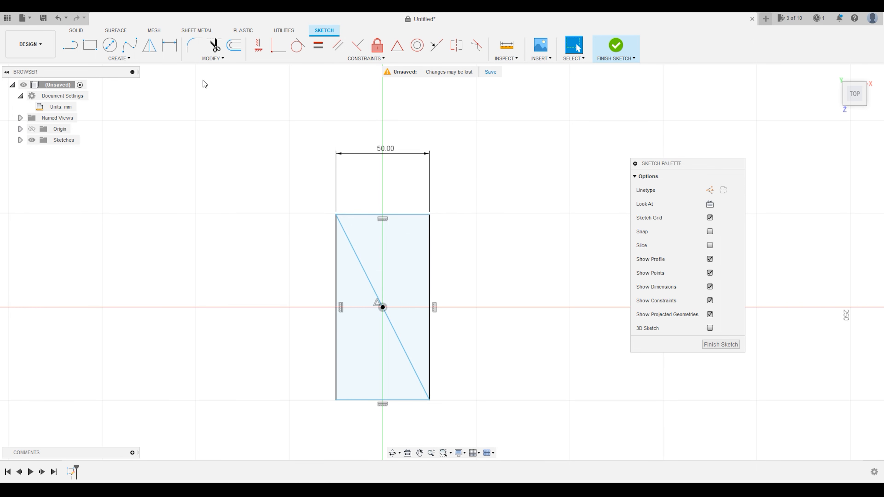
{"action": "left_click", "coordinate": [170, 45]}
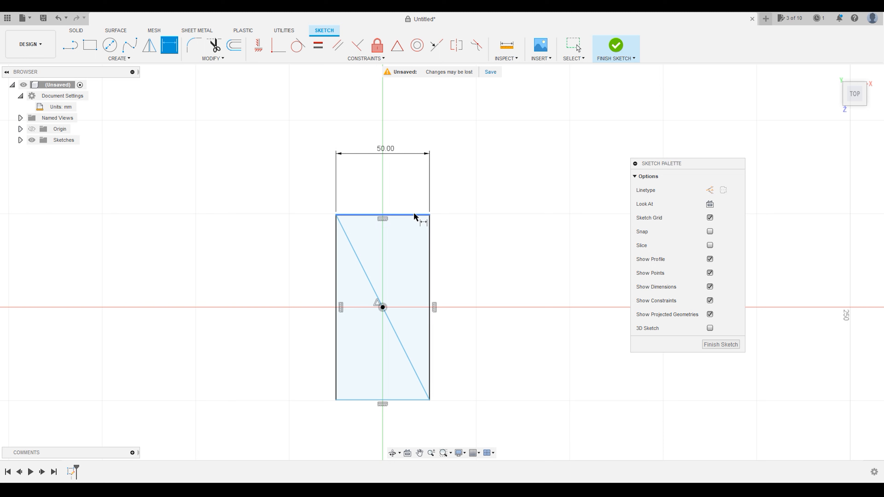
{"action": "left_click", "coordinate": [360, 214]}
{"action": "left_click", "coordinate": [359, 400]}
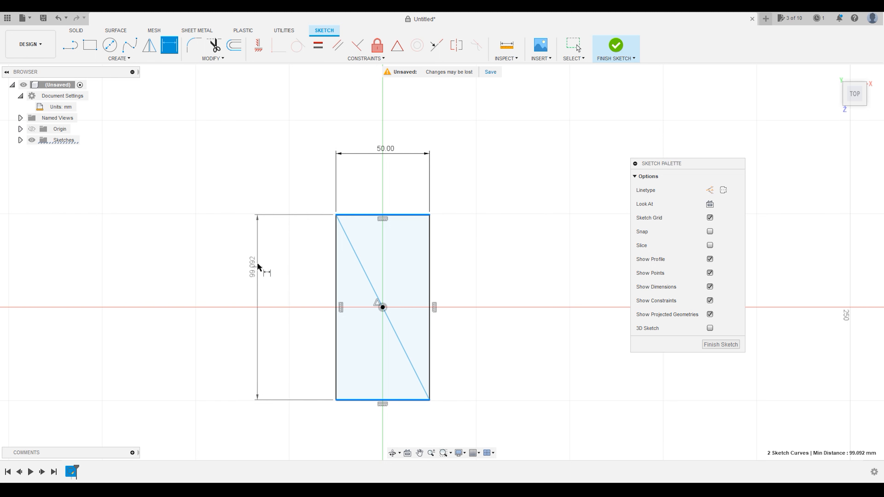
{"action": "left_click", "coordinate": [296, 290]}
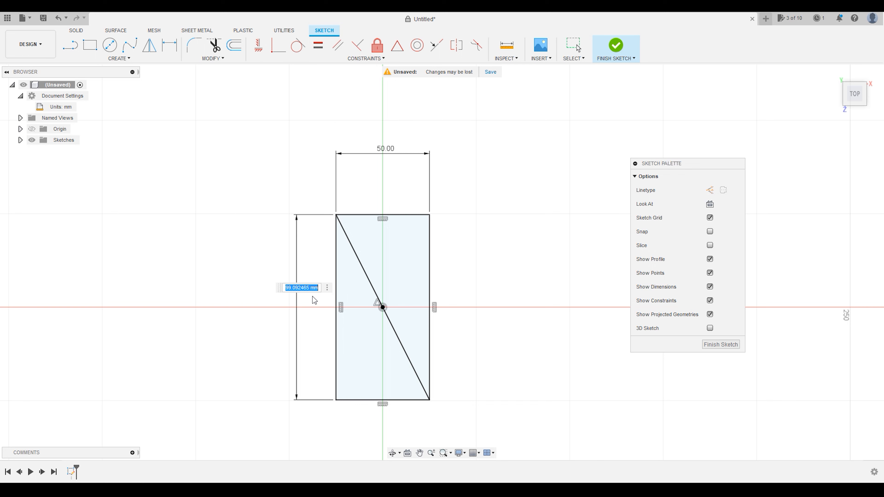
{"action": "type", "text": "7"}
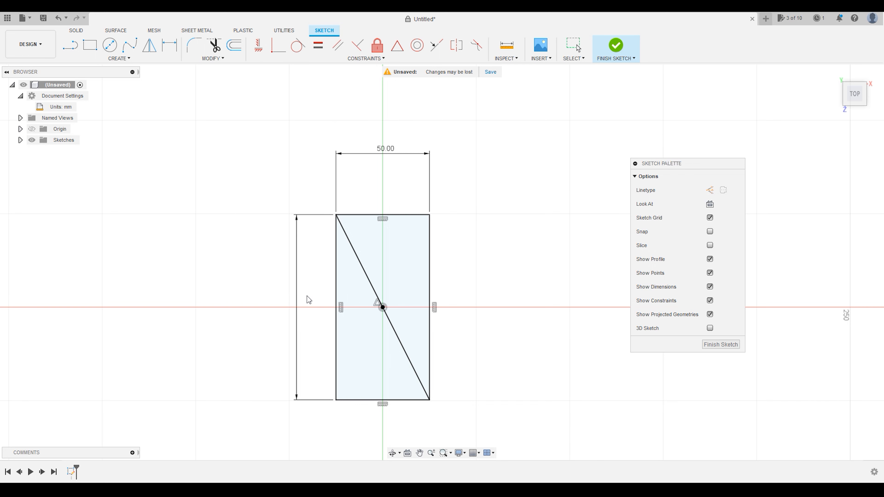
{"action": "key", "text": "Return"}
{"action": "scroll", "coordinate": [447, 366], "scroll_direction": "down", "scroll_amount": 1}
{"action": "scroll", "coordinate": [447, 366], "scroll_direction": "up", "scroll_amount": 2}
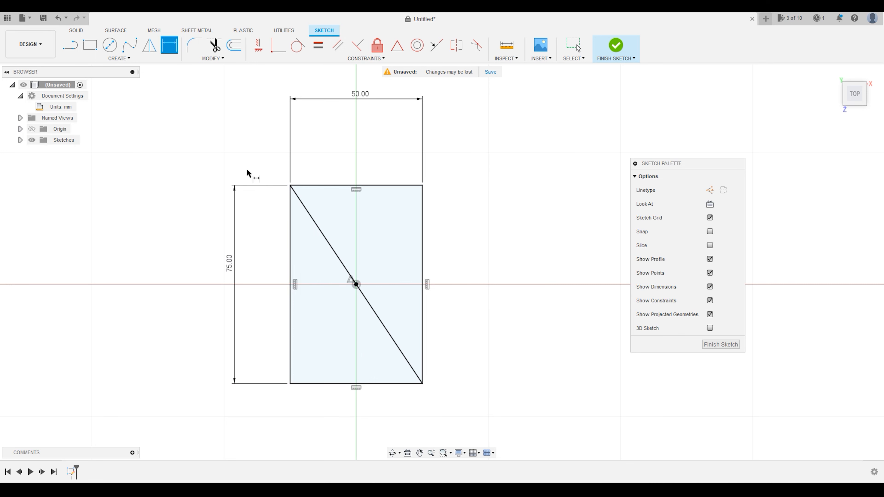
{"action": "key", "text": "Escape"}
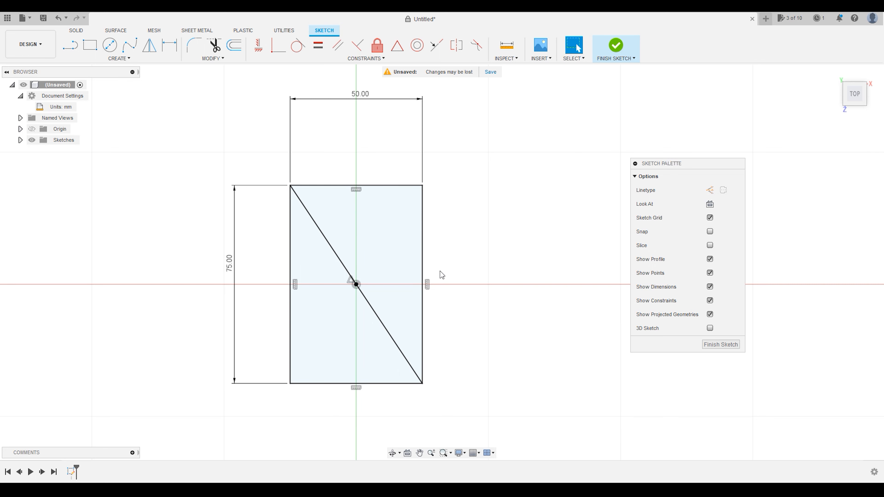
{"action": "scroll", "coordinate": [443, 313], "scroll_direction": "up", "scroll_amount": 1}
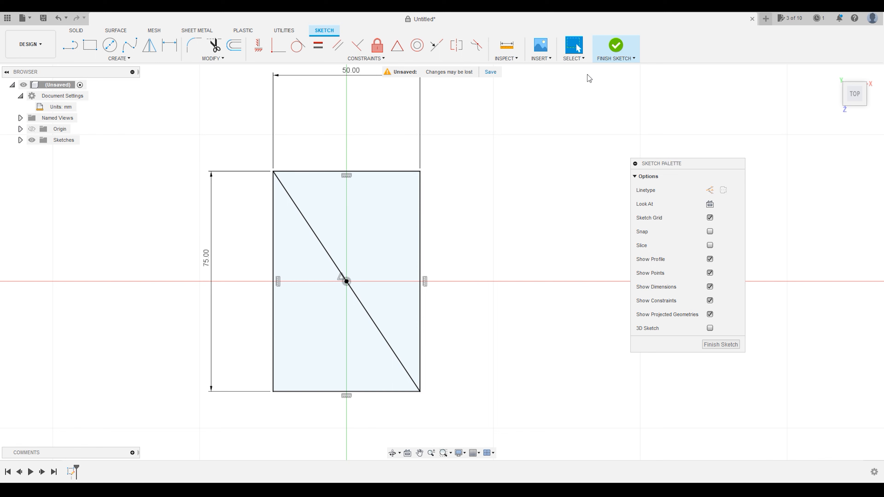
Finish the sketch and rename it as Master Layout Sketch in the timeline
{"action": "left_click", "coordinate": [617, 47]}
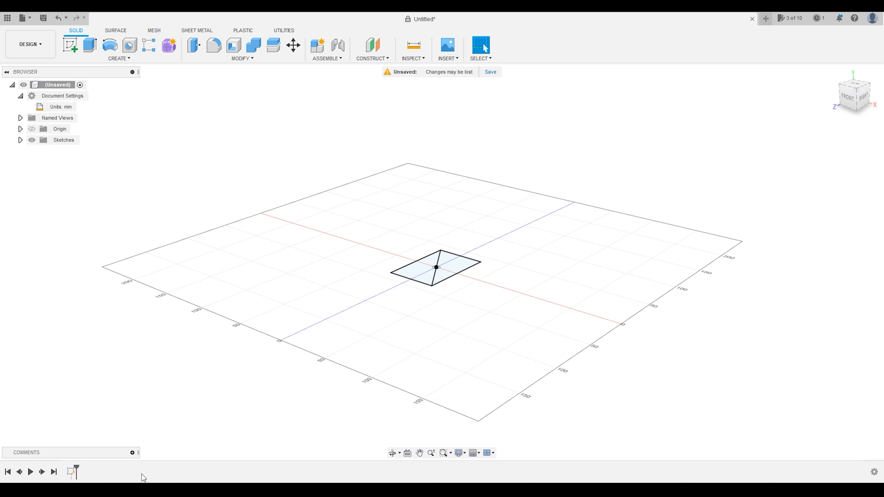
{"action": "left_click", "coordinate": [71, 472]}
{"action": "right_click", "coordinate": [72, 473]}
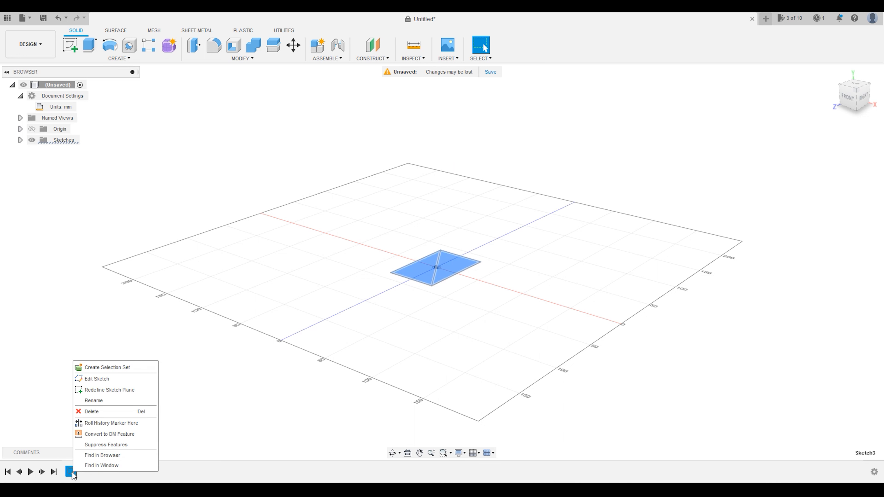
{"action": "left_click", "coordinate": [88, 403]}
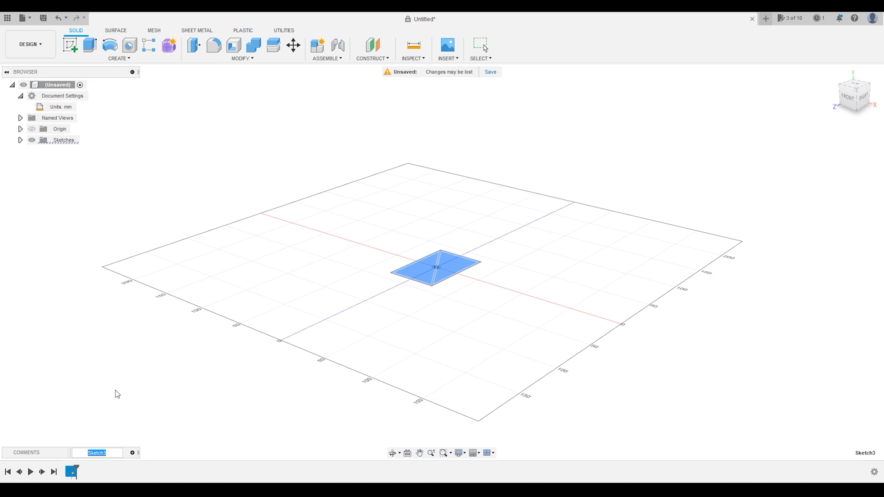
{"action": "type", "text": "Master Layout"}
{"action": "key", "text": "Return"}
{"action": "left_click", "coordinate": [170, 354]}
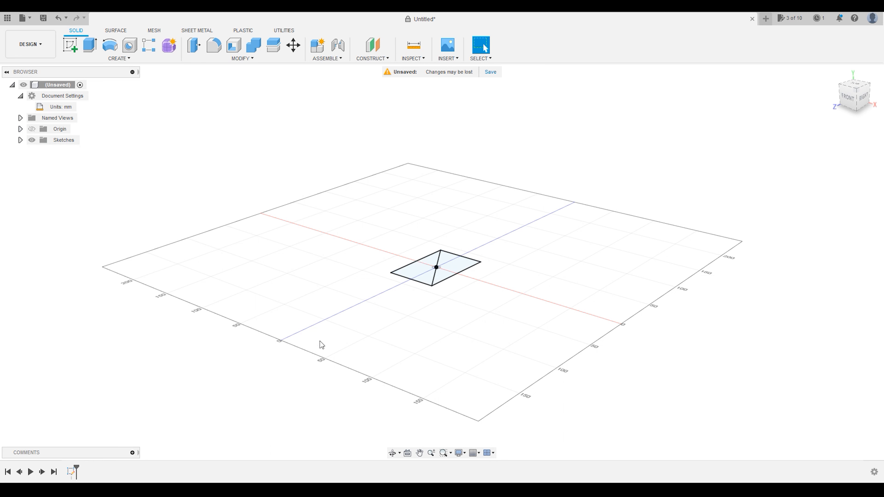
Reopen Master Layout Sketch for editing and set the rectangle's height to 100 mm
{"action": "right_click", "coordinate": [72, 471]}
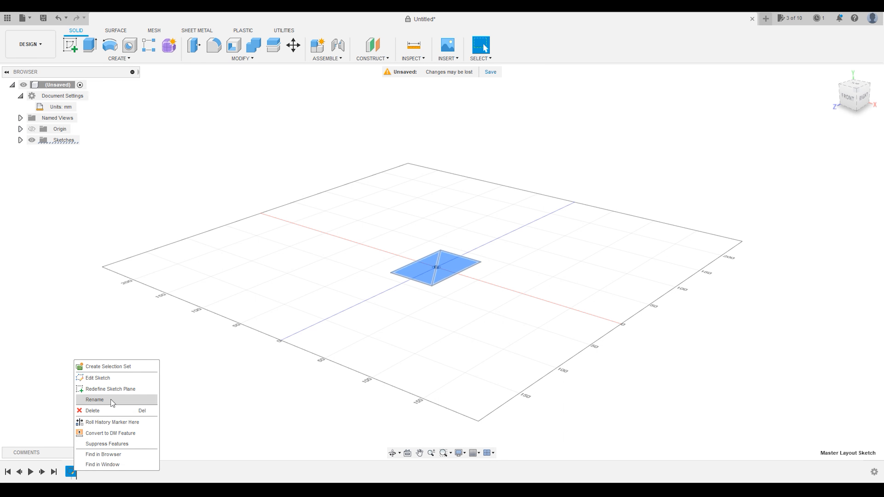
{"action": "left_click", "coordinate": [110, 380]}
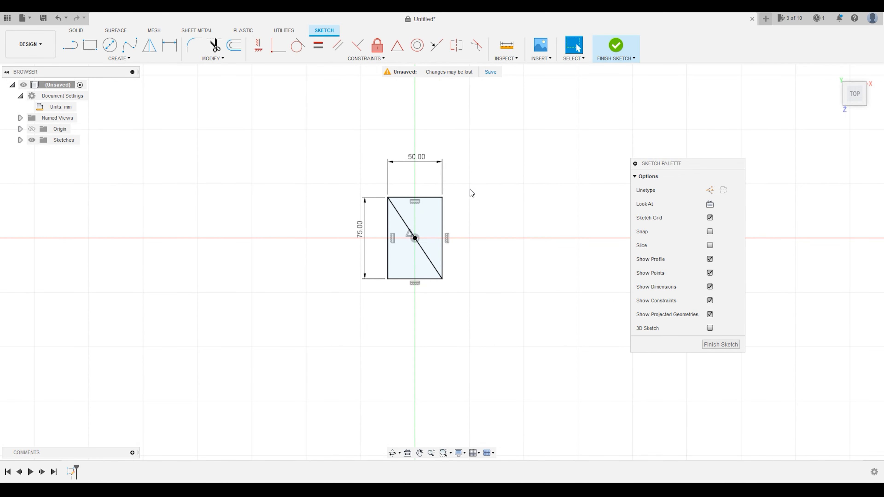
{"action": "scroll", "coordinate": [359, 241], "scroll_direction": "down", "scroll_amount": 2}
{"action": "scroll", "coordinate": [360, 238], "scroll_direction": "up", "scroll_amount": 4}
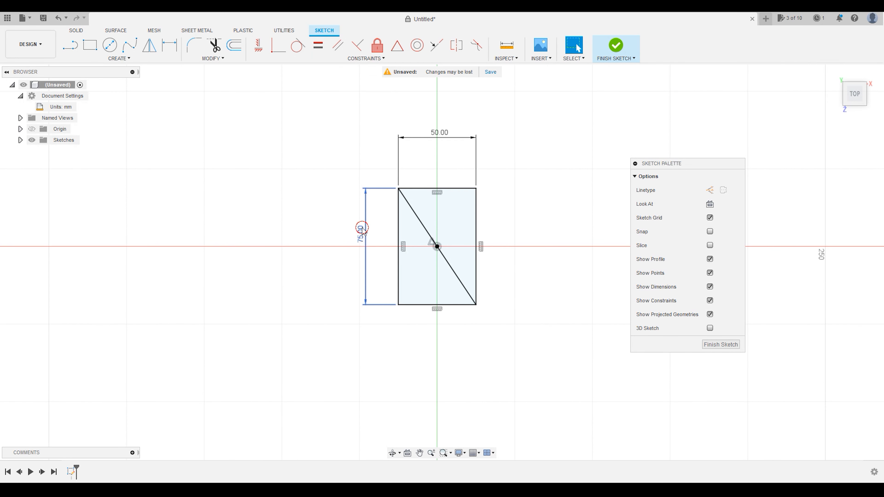
{"action": "double_click", "coordinate": [362, 228]}
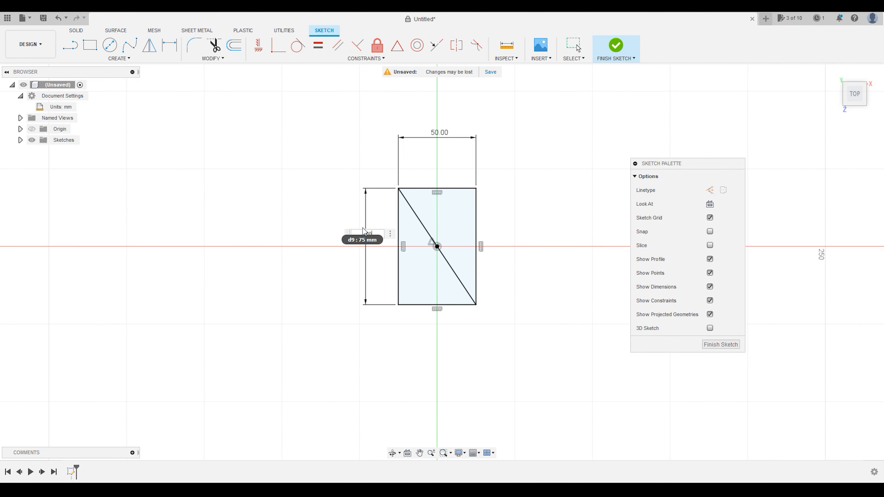
{"action": "type", "text": "100"}
{"action": "key", "text": "Return"}
Set the rectangle's height back to 75 mm and finish the sketch
{"action": "double_click", "coordinate": [360, 232]}
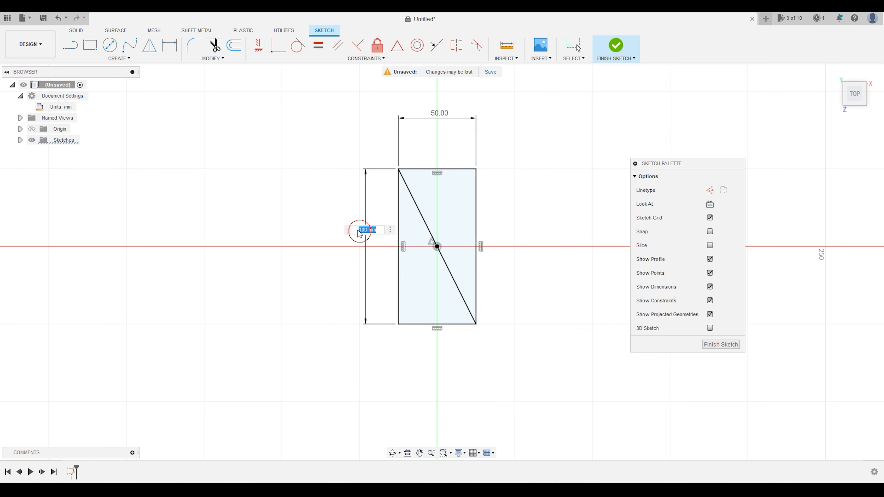
{"action": "type", "text": "75"}
{"action": "key", "text": "Return"}
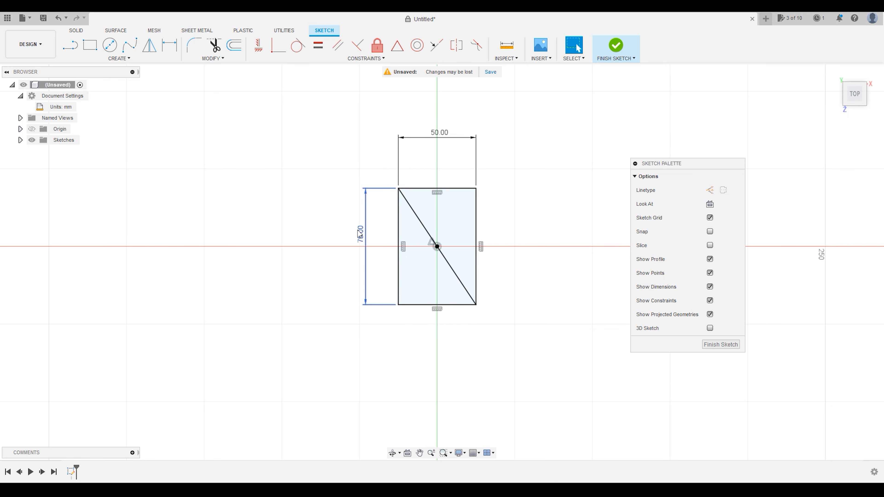
{"action": "left_click", "coordinate": [615, 45]}
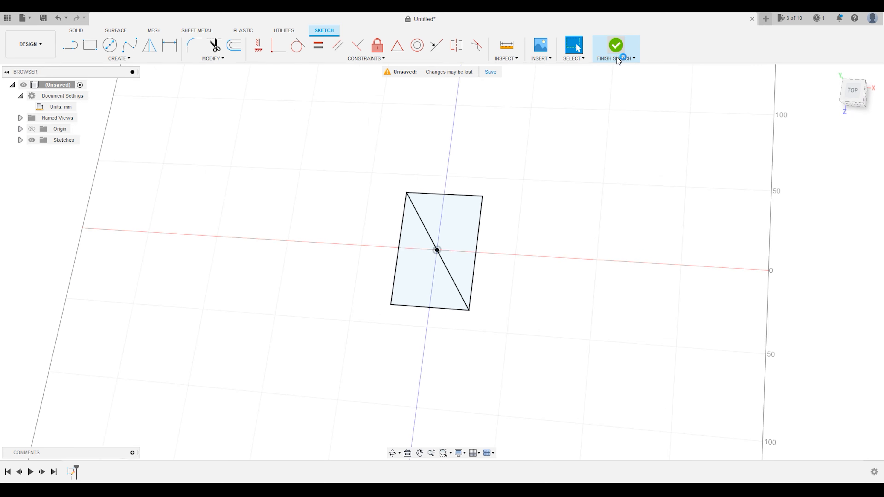
Extrude both triangular halves of the rectangle upward as a new body
{"action": "scroll", "coordinate": [530, 259], "scroll_direction": "up", "scroll_amount": 4}
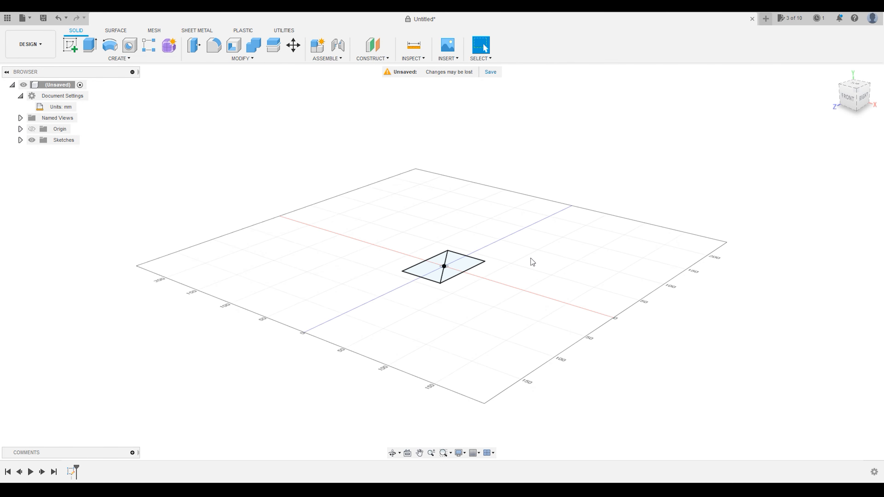
{"action": "scroll", "coordinate": [465, 295], "scroll_direction": "up", "scroll_amount": 2}
{"action": "scroll", "coordinate": [653, 275], "scroll_direction": "down", "scroll_amount": 3}
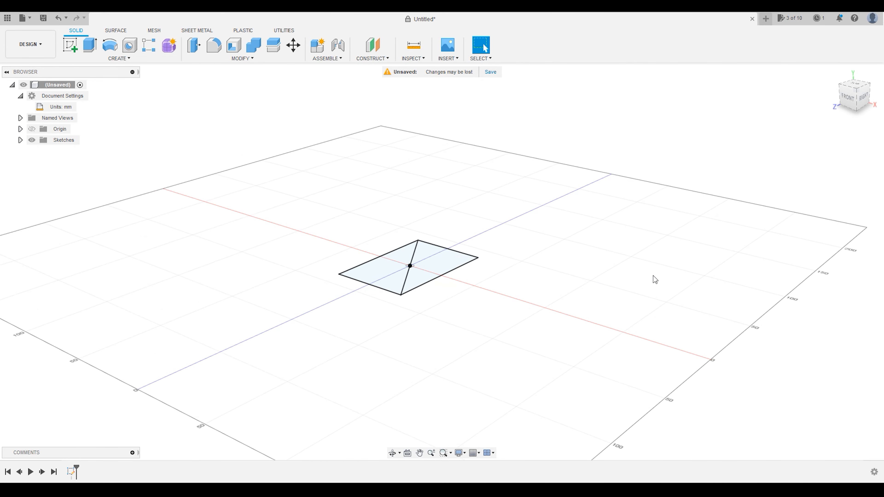
{"action": "scroll", "coordinate": [653, 275], "scroll_direction": "up", "scroll_amount": 1}
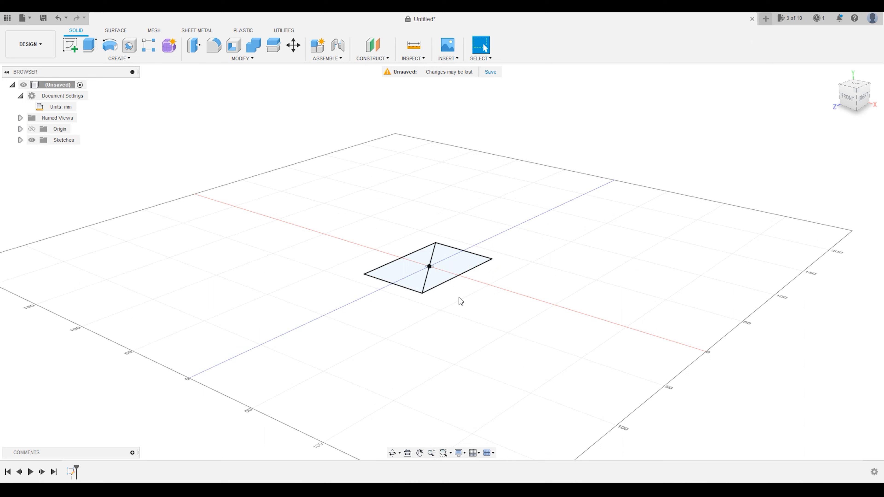
{"action": "left_click", "coordinate": [89, 48]}
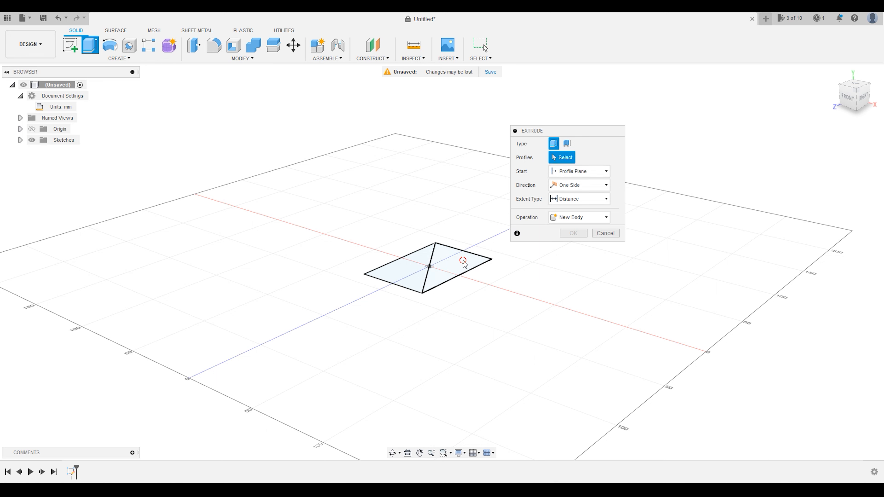
{"action": "left_click", "coordinate": [461, 258]}
{"action": "left_click", "coordinate": [413, 277]}
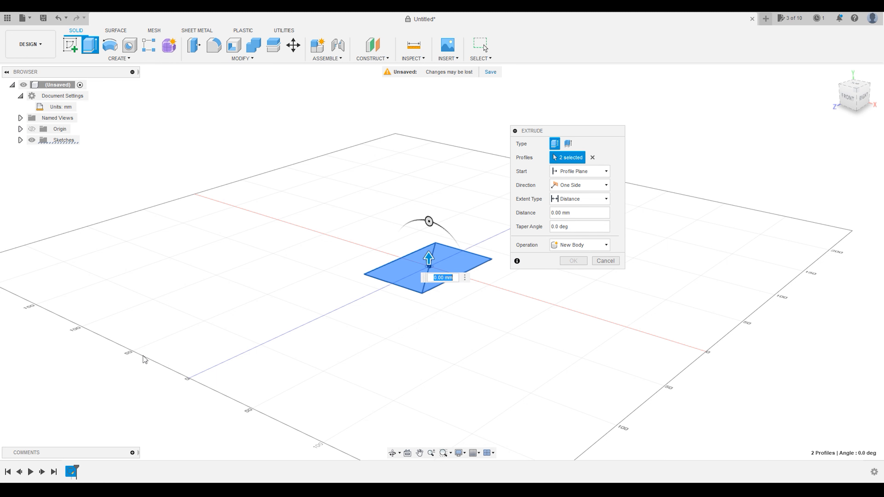
{"action": "left_click_drag", "start_coordinate": [429, 255], "coordinate": [429, 209]}
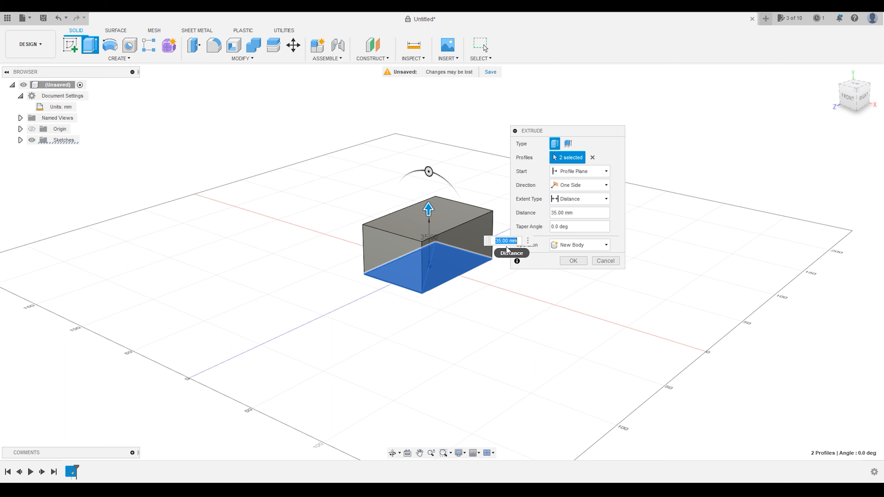
{"action": "key", "text": "Return"}
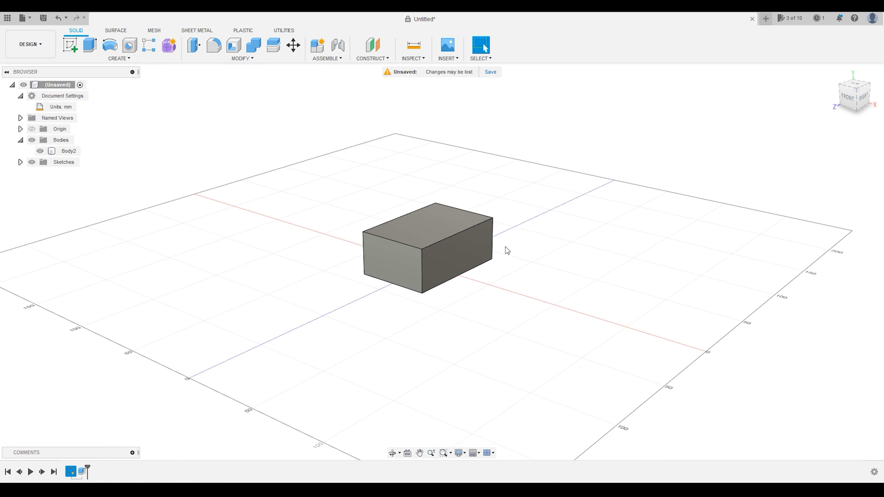
Toggle the extruded body's visibility off and on in the bodies list and select the body
{"action": "scroll", "coordinate": [514, 244], "scroll_direction": "up", "scroll_amount": 2}
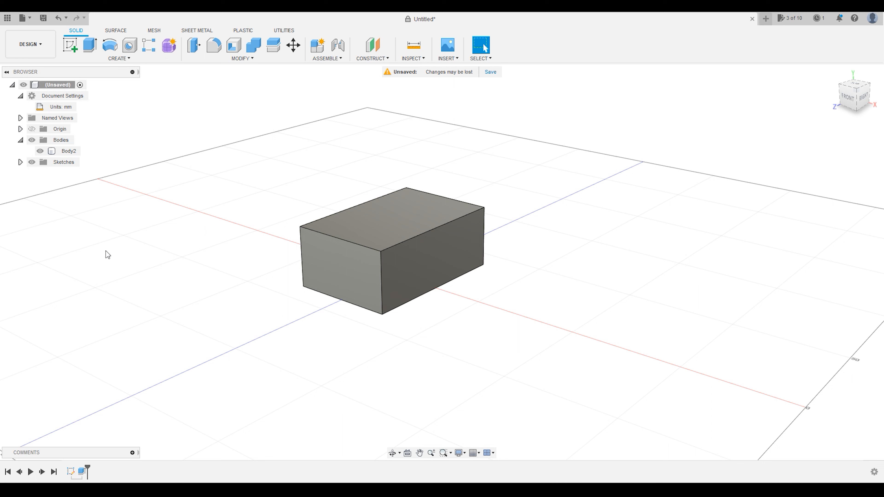
{"action": "left_click", "coordinate": [21, 141]}
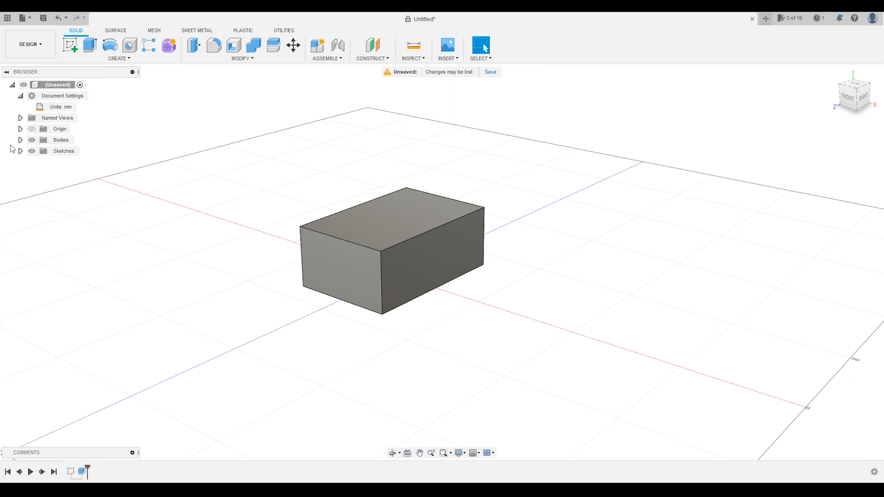
{"action": "left_click", "coordinate": [20, 140]}
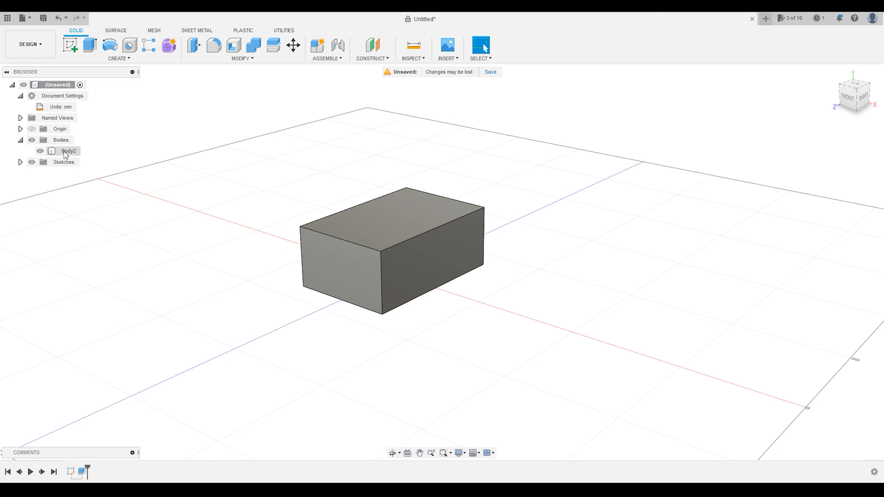
{"action": "left_click", "coordinate": [39, 151]}
{"action": "left_click", "coordinate": [39, 151]}
{"action": "left_click", "coordinate": [39, 151]}
{"action": "left_click", "coordinate": [38, 152]}
{"action": "left_click", "coordinate": [39, 152]}
{"action": "left_click", "coordinate": [70, 154]}
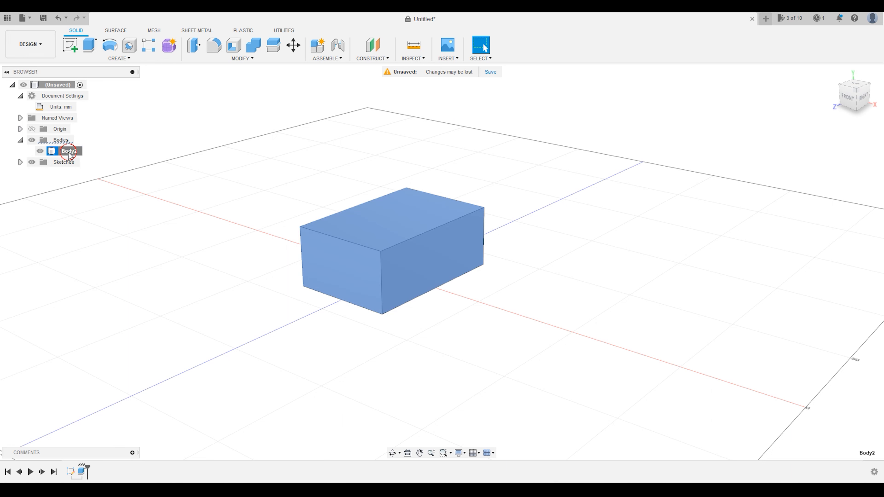
Rename the extruded body as 3x2Brick
{"action": "double_click", "coordinate": [70, 153]}
{"action": "type", "text": "3x3Br"}
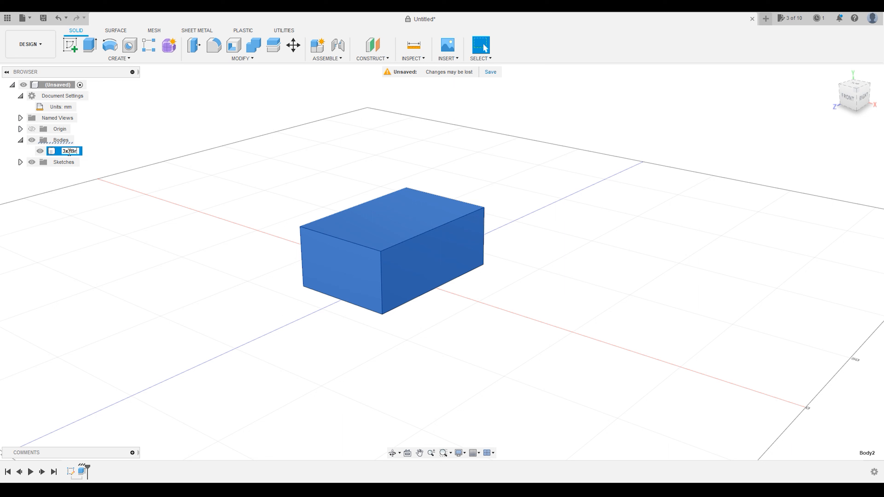
{"action": "type", "text": "x2Brick"}
{"action": "key", "text": "Return"}
{"action": "left_click", "coordinate": [202, 191]}
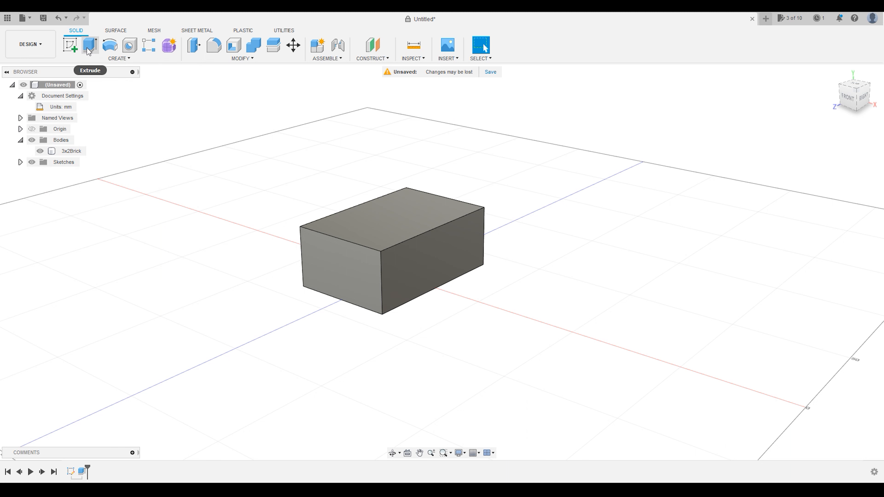
Start a new sketch on the top face of the brick
{"action": "left_click", "coordinate": [71, 46]}
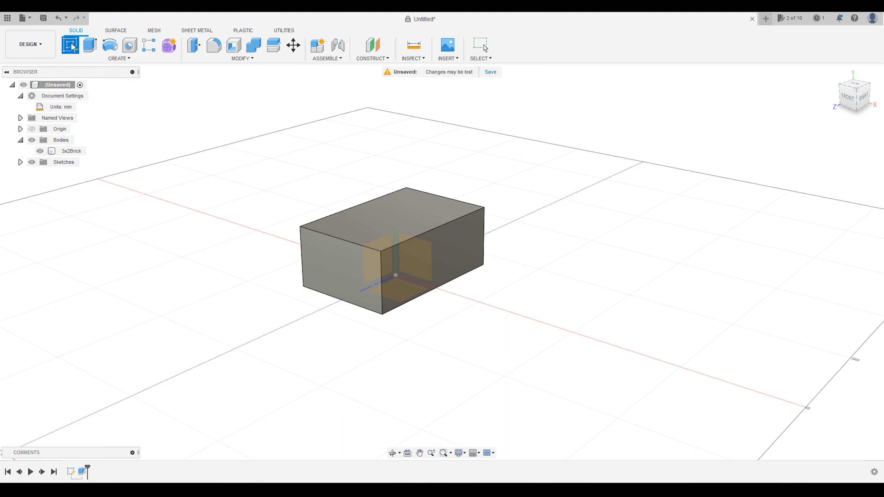
{"action": "left_click", "coordinate": [388, 233]}
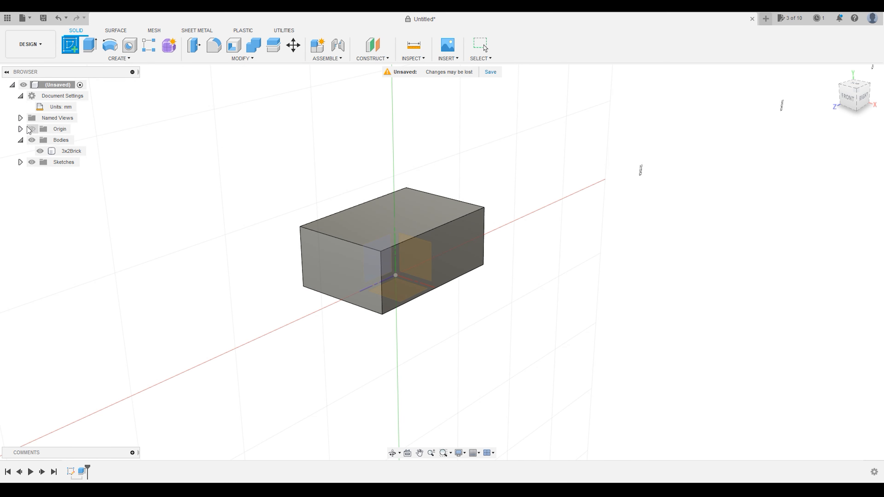
{"action": "left_click", "coordinate": [21, 129]}
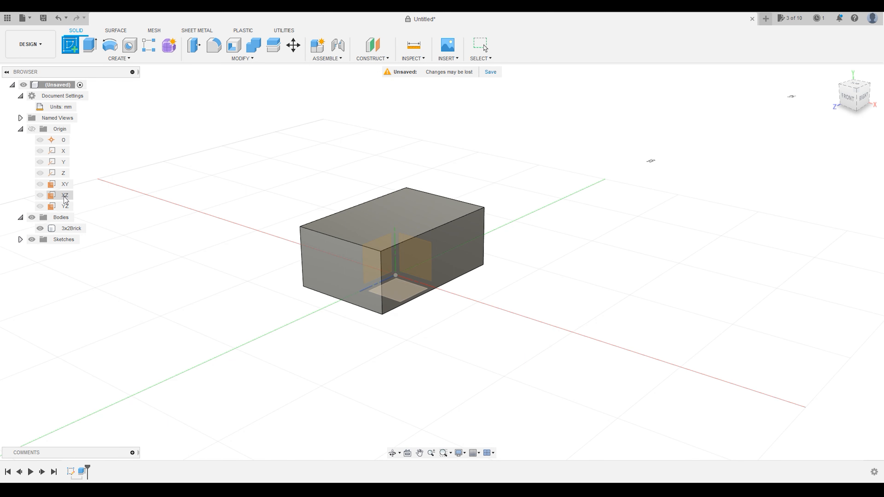
{"action": "left_click", "coordinate": [19, 129]}
{"action": "left_click", "coordinate": [367, 201]}
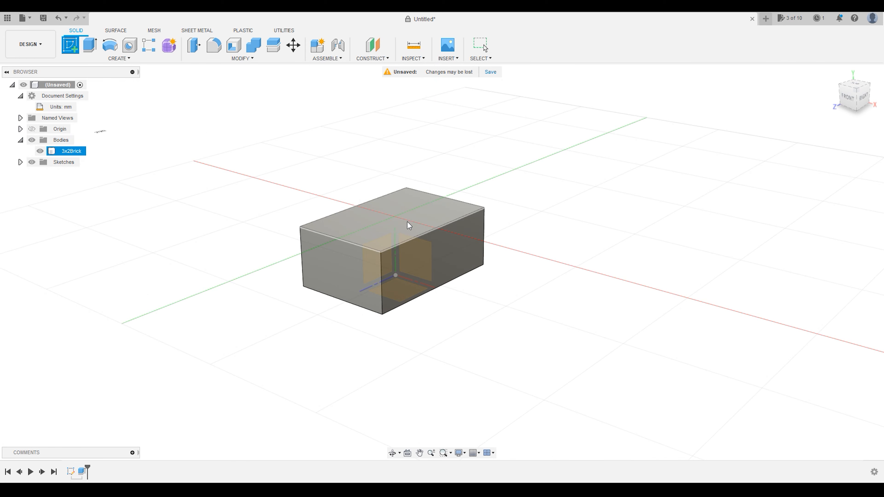
{"action": "left_click", "coordinate": [410, 199]}
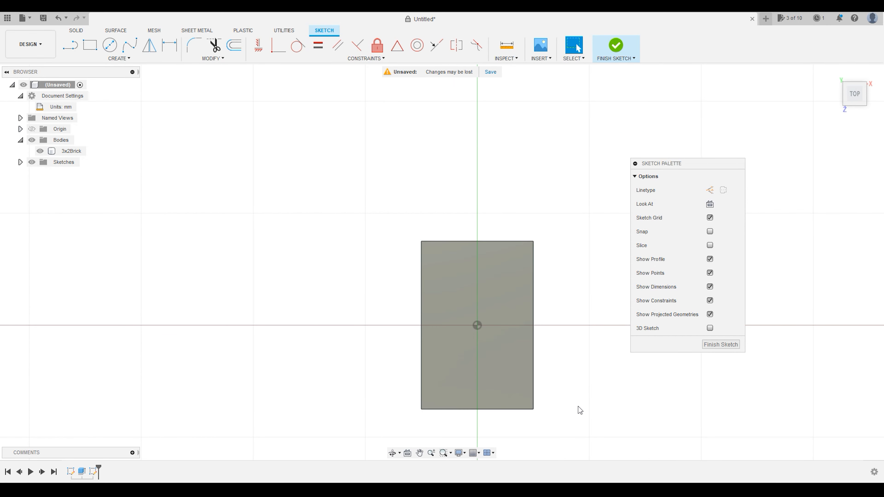
Draw a 37.5 mm vertical line from the origin to the upper edge's midpoint and a 25 mm horizontal line to the right edge's midpoint
{"action": "scroll", "coordinate": [545, 398], "scroll_direction": "up", "scroll_amount": 3}
{"action": "scroll", "coordinate": [527, 435], "scroll_direction": "up", "scroll_amount": 2}
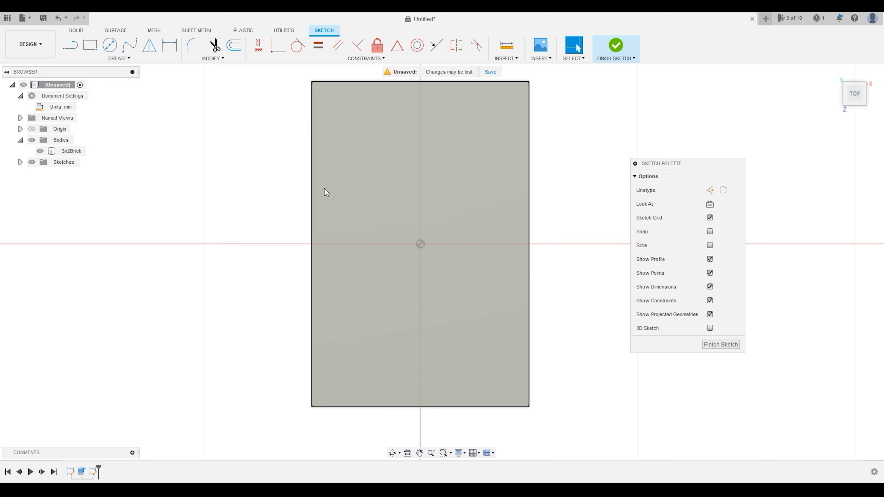
{"action": "left_click", "coordinate": [70, 47]}
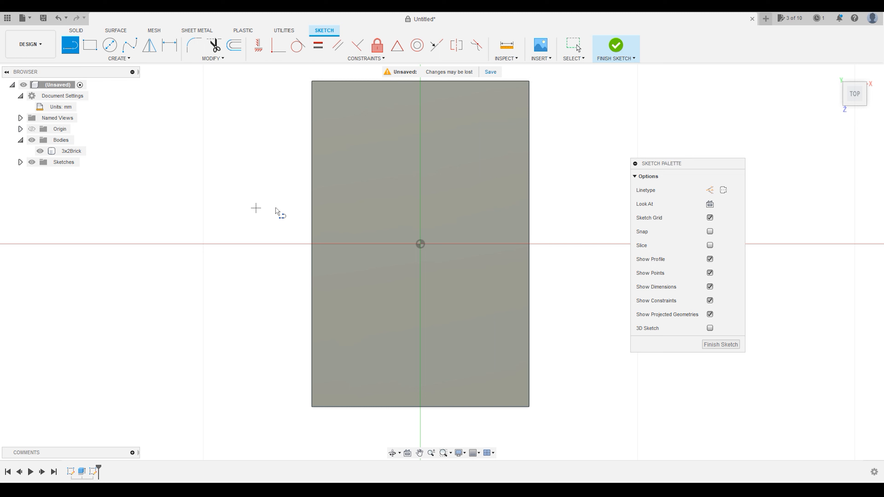
{"action": "left_click", "coordinate": [421, 244]}
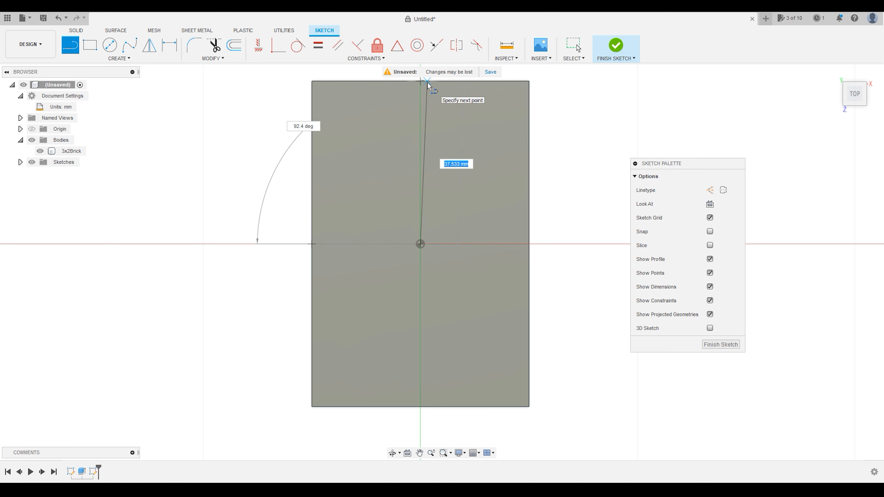
{"action": "scroll", "coordinate": [421, 89], "scroll_direction": "up", "scroll_amount": 2}
{"action": "scroll", "coordinate": [416, 153], "scroll_direction": "down", "scroll_amount": 4}
{"action": "scroll", "coordinate": [418, 131], "scroll_direction": "up", "scroll_amount": 1}
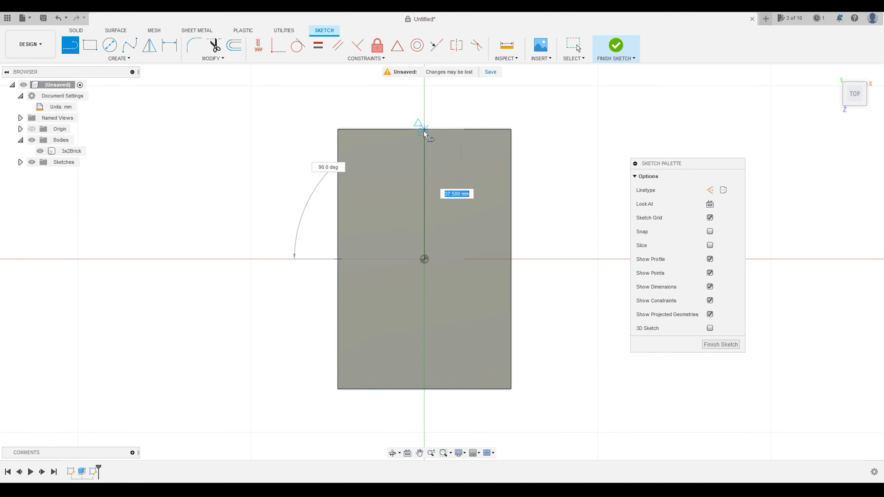
{"action": "double_click", "coordinate": [423, 130]}
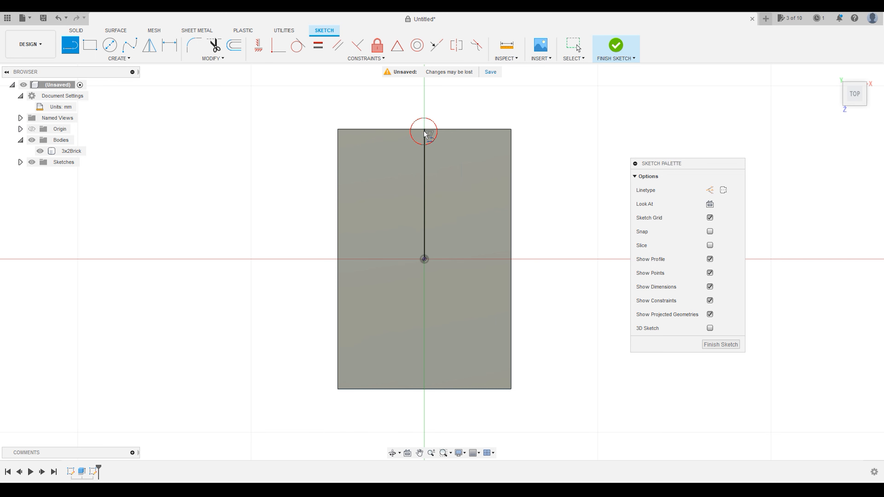
{"action": "left_click", "coordinate": [423, 259]}
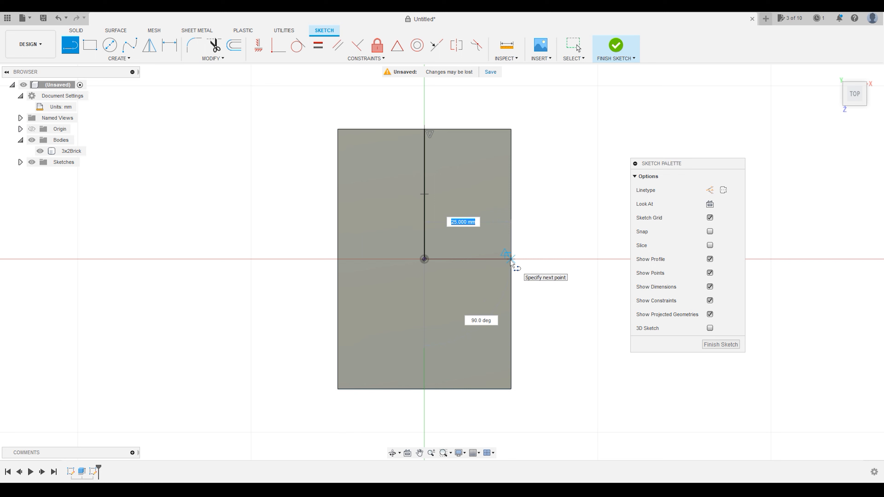
{"action": "double_click", "coordinate": [510, 260]}
{"action": "key", "text": "Escape"}
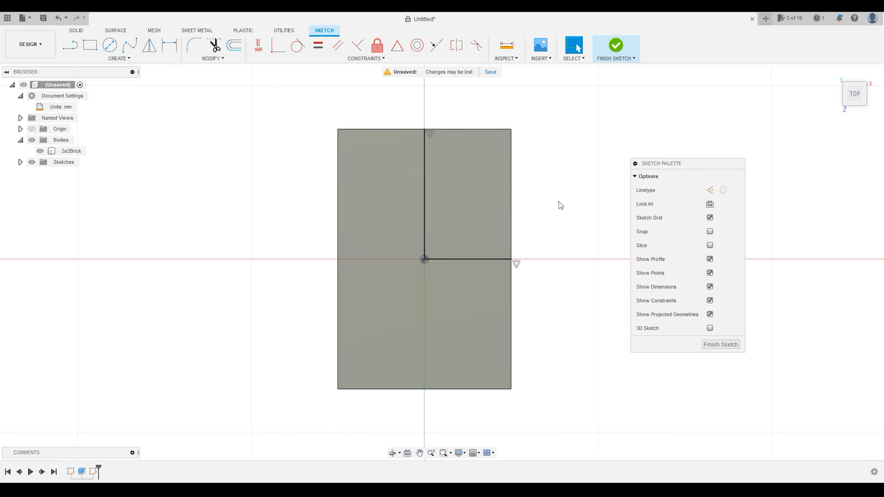
Convert both the vertical and horizontal centre lines to construction lines
{"action": "left_click", "coordinate": [569, 191]}
{"action": "left_click", "coordinate": [423, 164]}
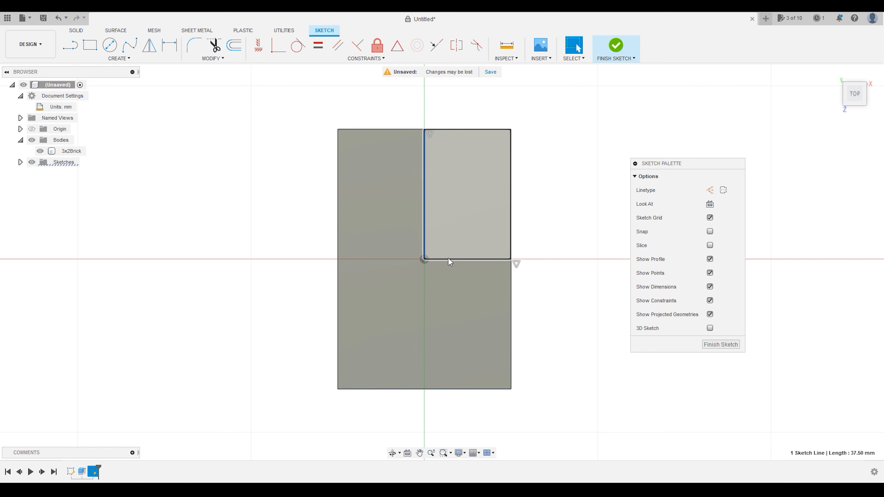
{"action": "left_click", "coordinate": [447, 260]}
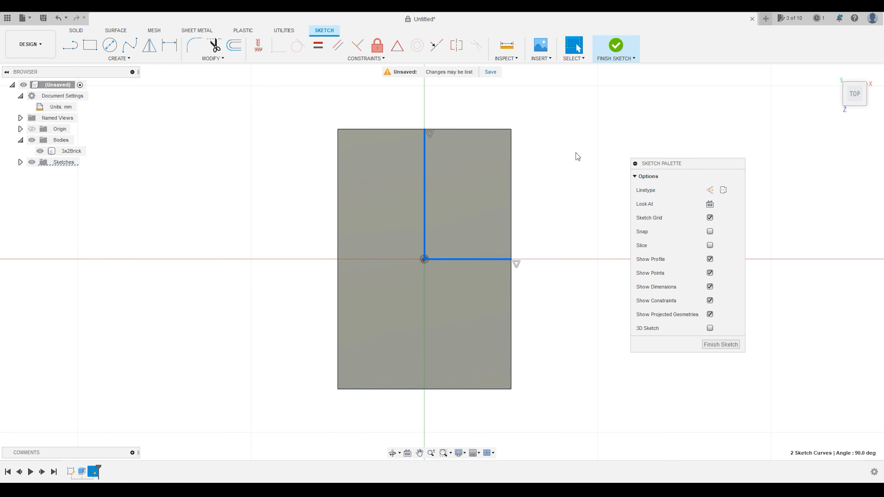
{"action": "left_click", "coordinate": [635, 163]}
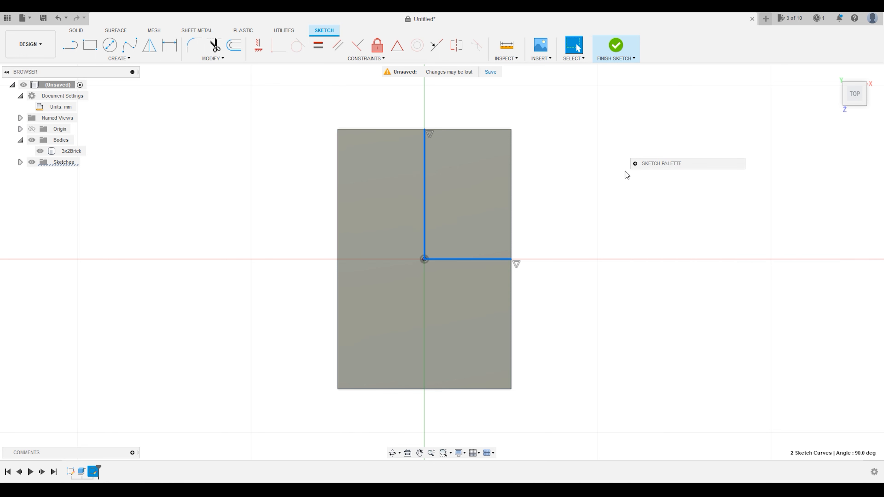
{"action": "left_click", "coordinate": [635, 164]}
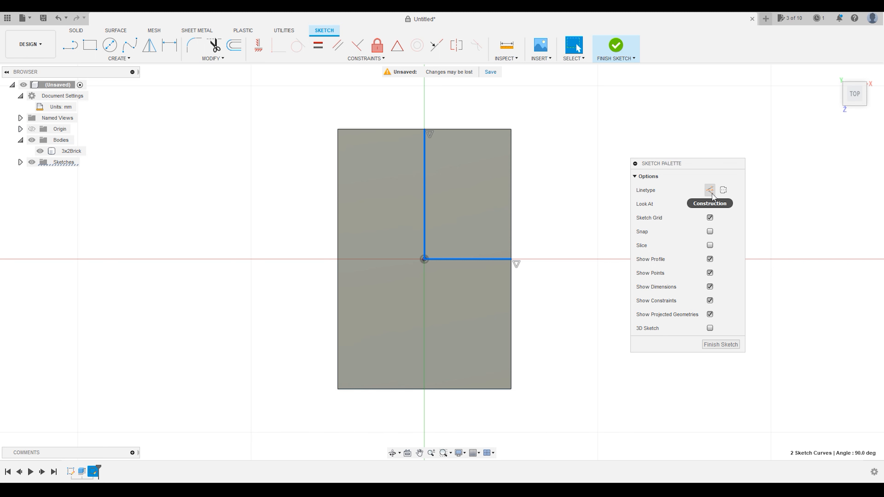
{"action": "left_click", "coordinate": [723, 190]}
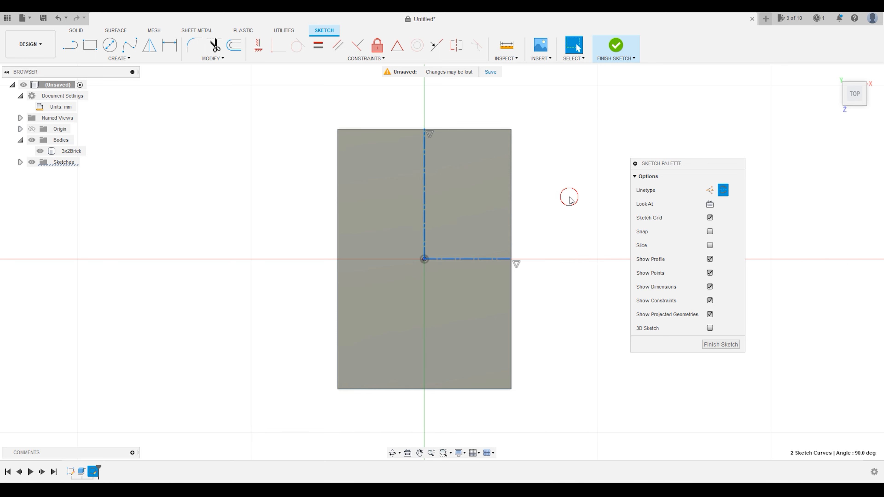
{"action": "left_click", "coordinate": [569, 201]}
Draw a circle about 21 mm in diameter centred on the midpoint of the horizontal construction line
{"action": "scroll", "coordinate": [537, 253], "scroll_direction": "down", "scroll_amount": 3}
{"action": "scroll", "coordinate": [532, 244], "scroll_direction": "up", "scroll_amount": 5}
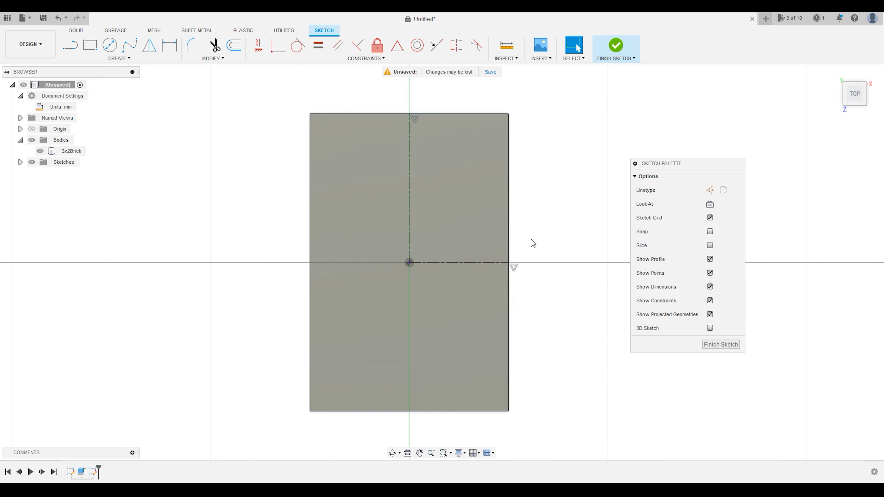
{"action": "scroll", "coordinate": [534, 244], "scroll_direction": "up", "scroll_amount": 1}
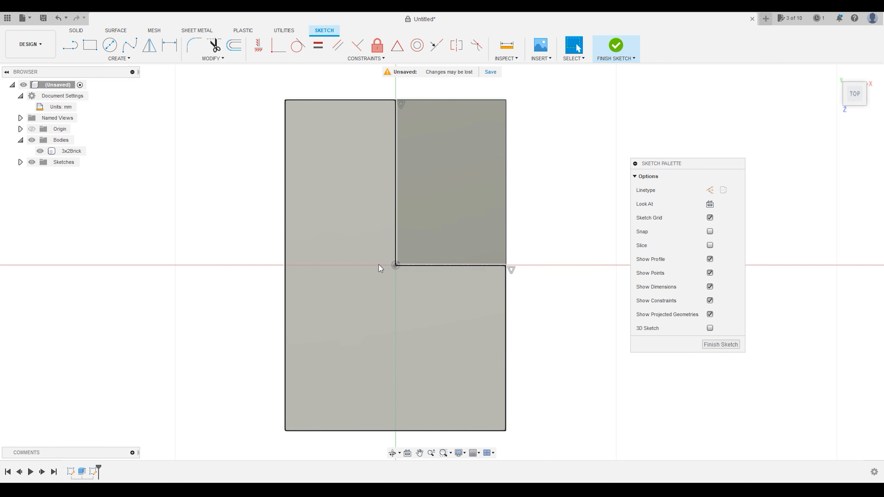
{"action": "left_click", "coordinate": [449, 267]}
{"action": "key", "text": "ctrl+z"}
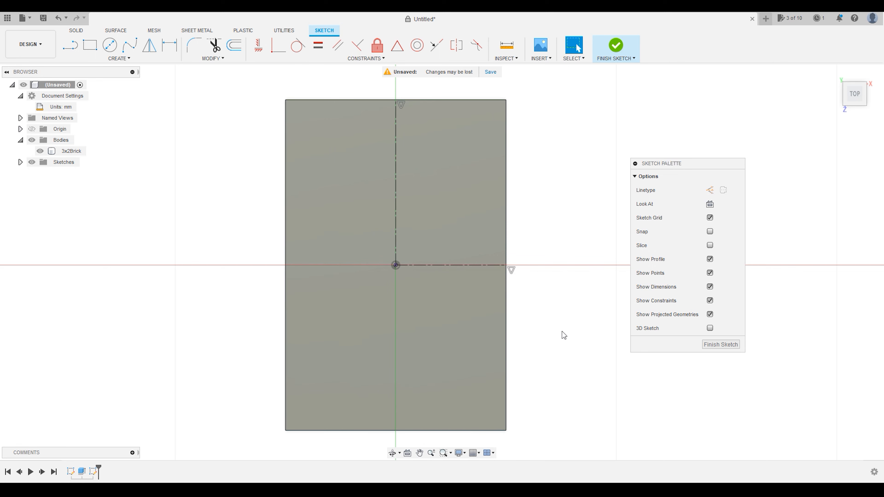
{"action": "left_click", "coordinate": [111, 47]}
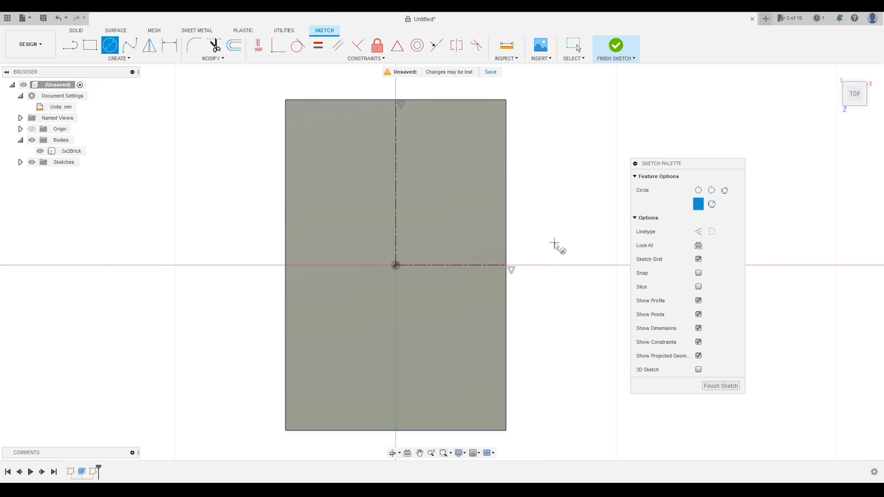
{"action": "left_click", "coordinate": [451, 264]}
{"action": "left_click", "coordinate": [477, 228]}
{"action": "key", "text": "Escape"}
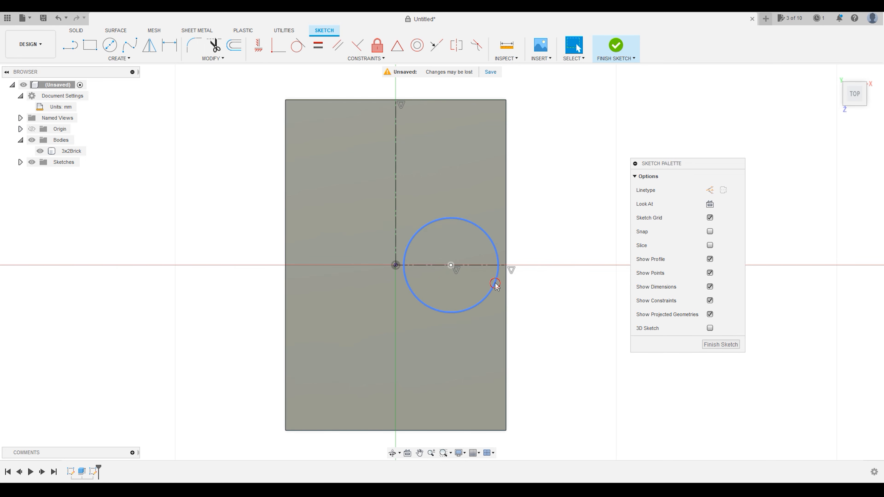
Shrink the circle freehand to a diameter of about 18.5 mm, keeping its centre on the construction line
{"action": "mouse_move", "coordinate": [495, 284]}
{"action": "left_mouse_down"}
{"action": "mouse_move", "coordinate": [477, 275]}
{"action": "mouse_move", "coordinate": [489, 291]}
{"action": "left_mouse_up"}
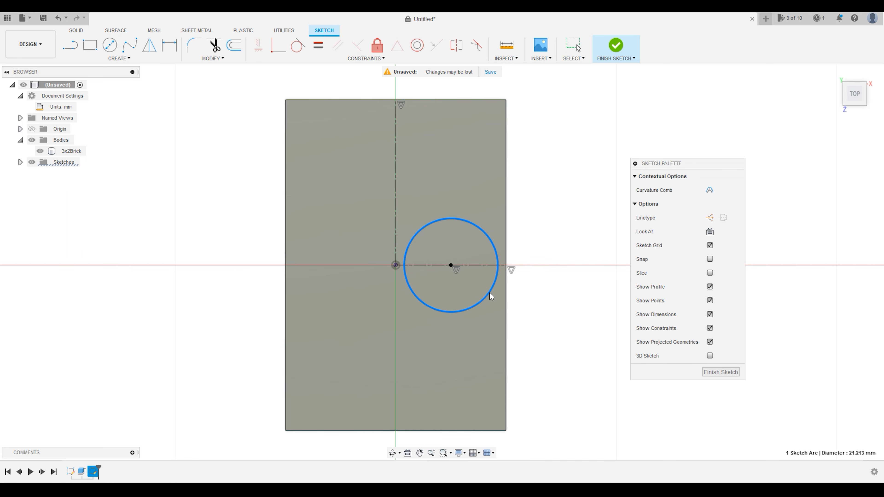
{"action": "left_click", "coordinate": [450, 265]}
{"action": "left_click_drag", "start_coordinate": [487, 237], "coordinate": [485, 240]}
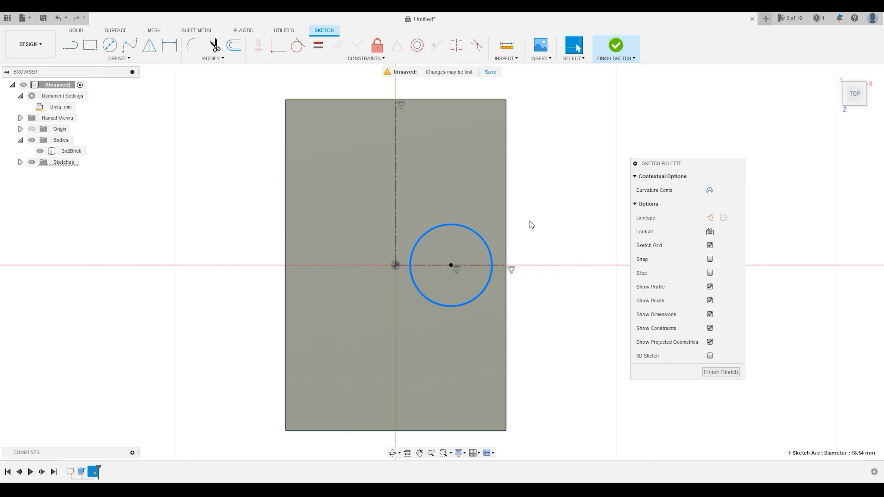
{"action": "left_click", "coordinate": [547, 221]}
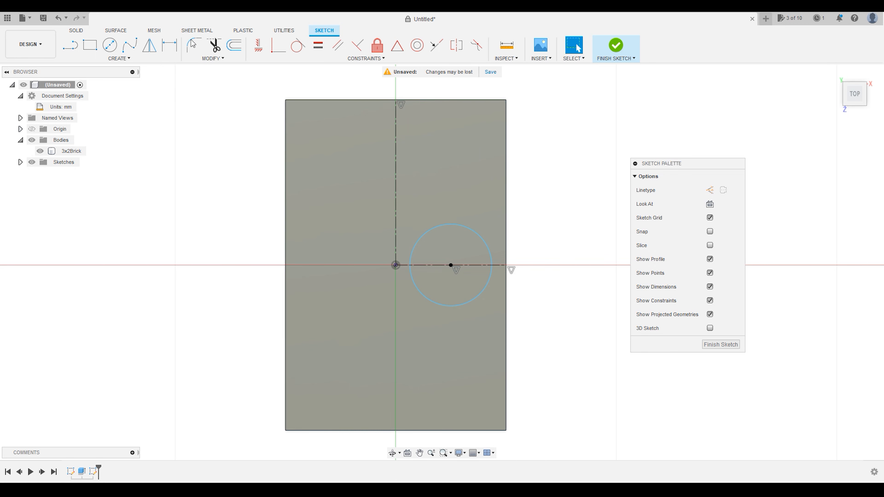
Dimension the circle's diameter to 15 mm
{"action": "left_click", "coordinate": [169, 48]}
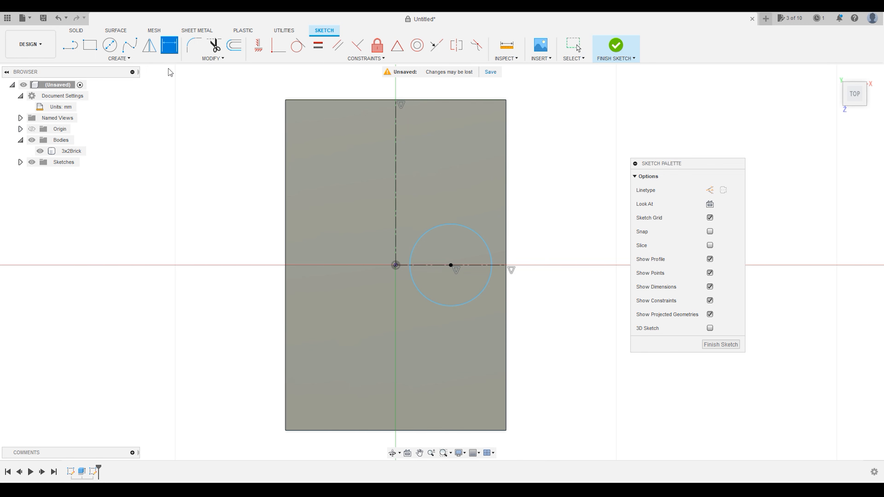
{"action": "left_click", "coordinate": [477, 237]}
{"action": "left_click", "coordinate": [545, 210]}
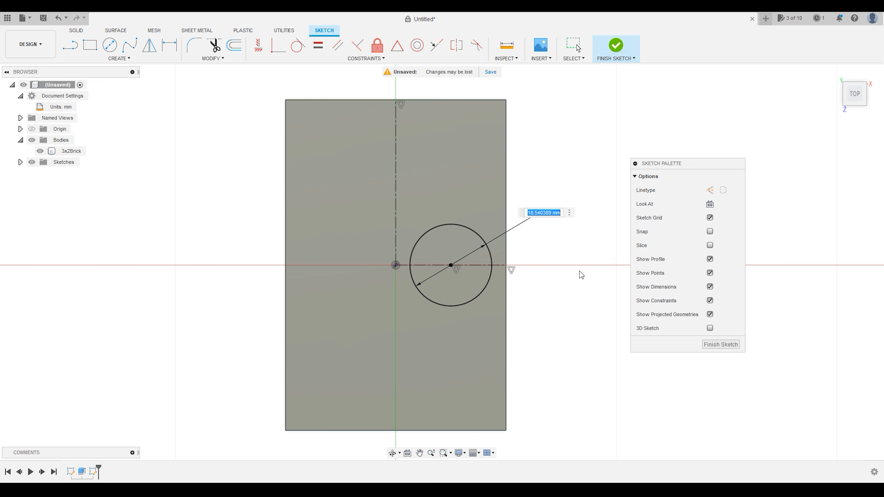
{"action": "type", "text": "15"}
{"action": "key", "text": "Return"}
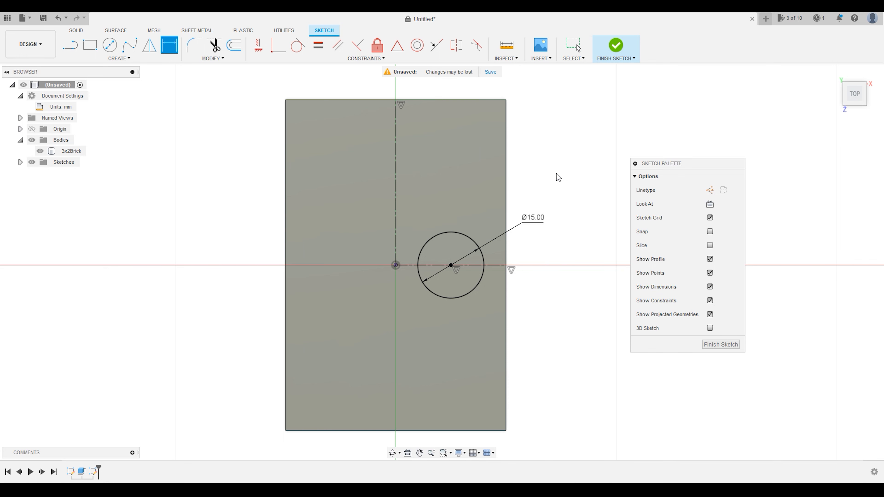
{"action": "key", "text": "Escape"}
Draw a slanted line about 18 mm long from the 15 mm circle's centre up towards the brick's upper edge
{"action": "scroll", "coordinate": [534, 251], "scroll_direction": "up", "scroll_amount": 1}
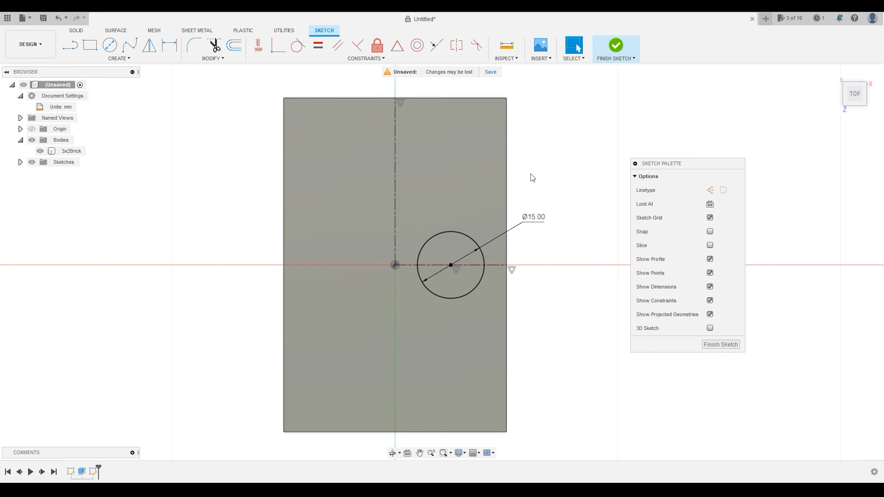
{"action": "scroll", "coordinate": [521, 192], "scroll_direction": "up", "scroll_amount": 2}
{"action": "scroll", "coordinate": [481, 235], "scroll_direction": "down", "scroll_amount": 1}
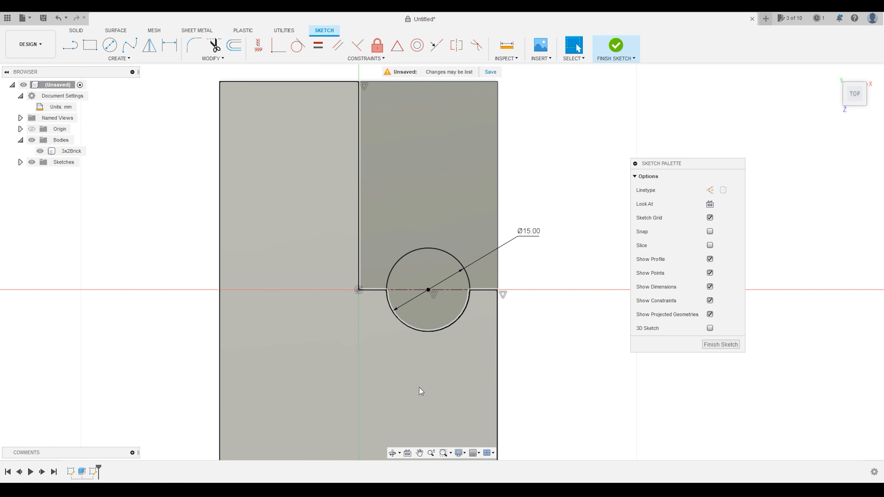
{"action": "left_click", "coordinate": [71, 47]}
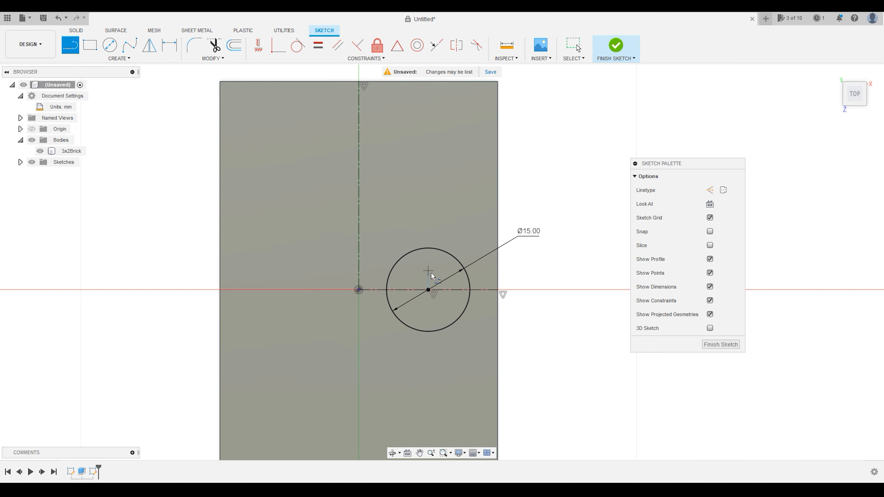
{"action": "left_click", "coordinate": [428, 290]}
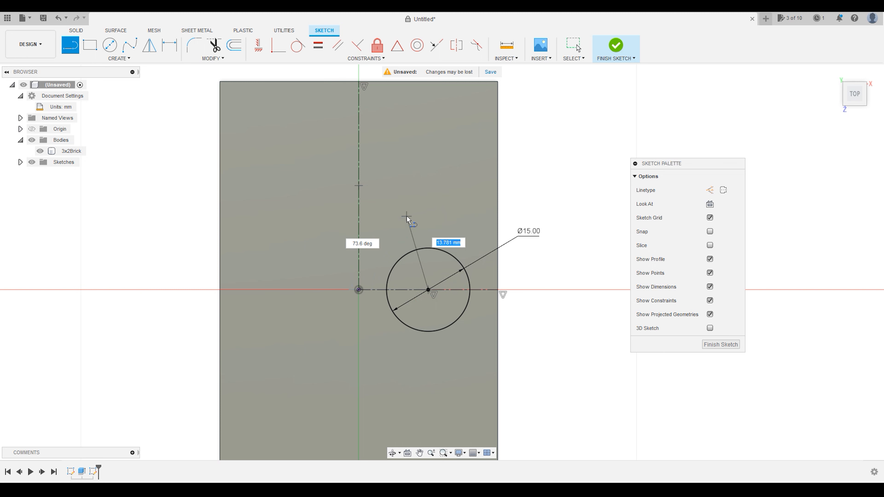
{"action": "left_click", "coordinate": [459, 196]}
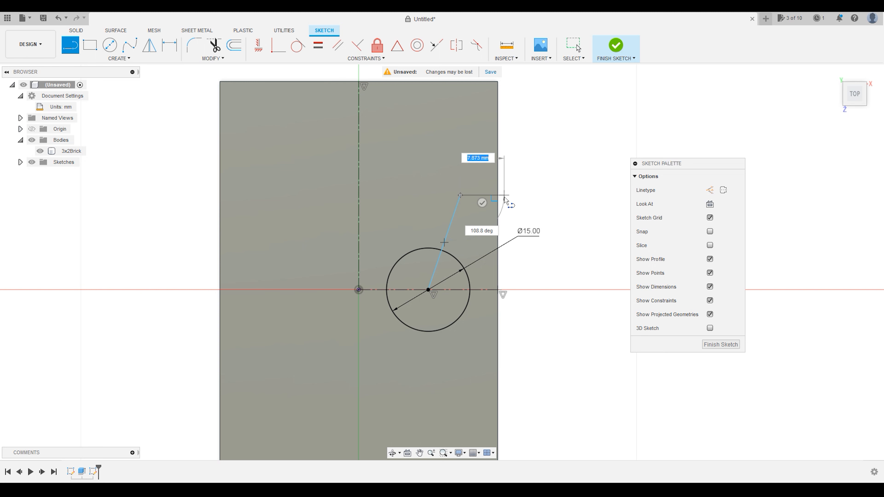
{"action": "key", "text": "Escape"}
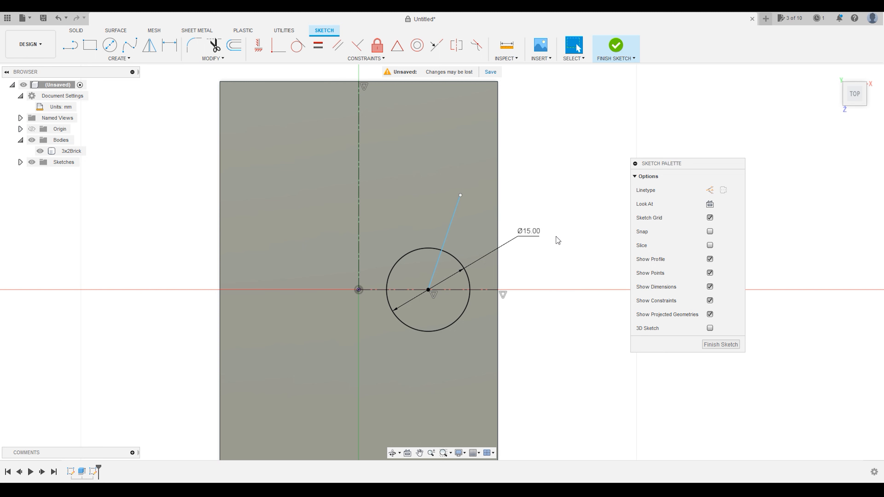
Constrain the slanted line to vertical and adjust its free upper end slightly along its length
{"action": "left_click", "coordinate": [453, 220]}
{"action": "left_click", "coordinate": [538, 202]}
{"action": "left_click", "coordinate": [455, 217]}
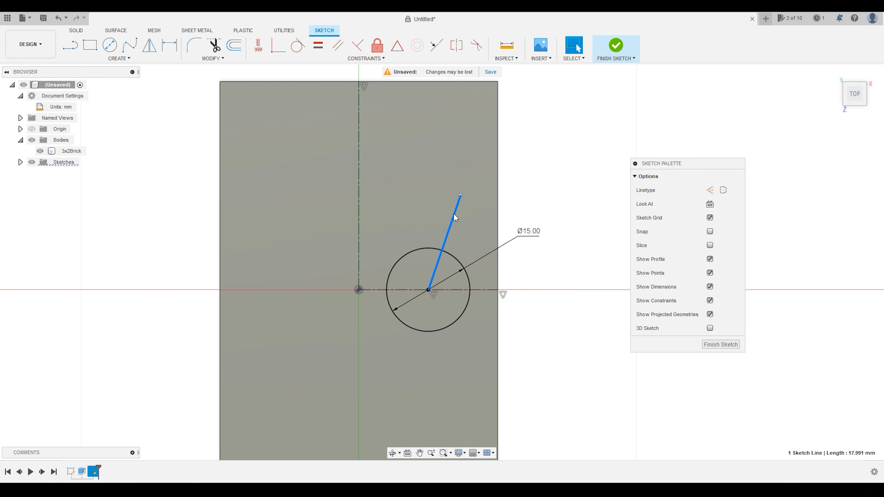
{"action": "left_click", "coordinate": [259, 50]}
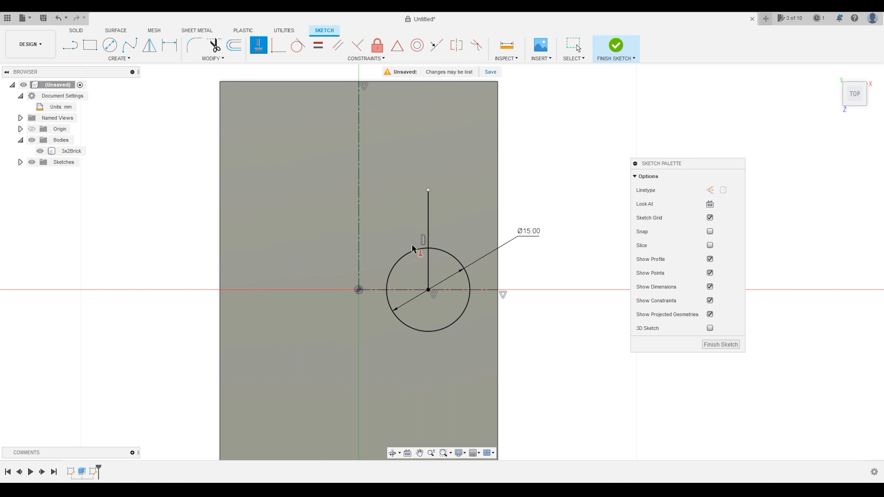
{"action": "left_click", "coordinate": [527, 197]}
{"action": "key", "text": "Escape"}
{"action": "left_click", "coordinate": [528, 198]}
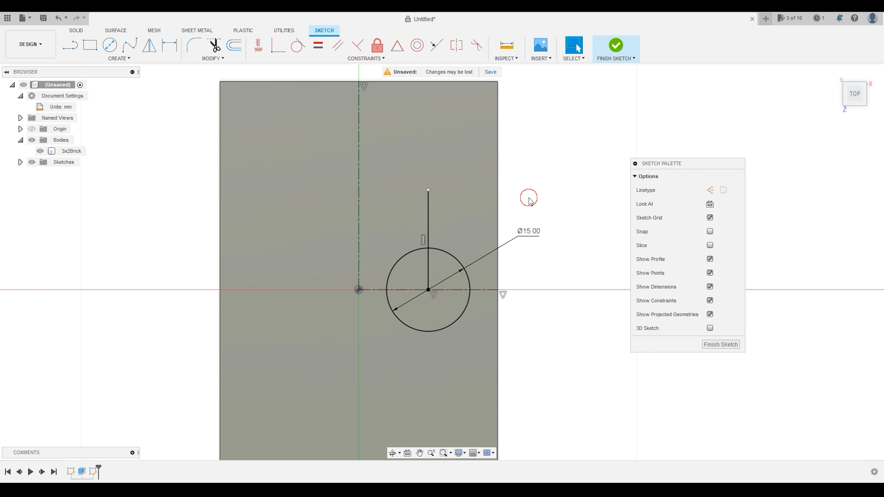
{"action": "mouse_move", "coordinate": [428, 199]}
{"action": "left_mouse_down"}
{"action": "mouse_move", "coordinate": [428, 162]}
{"action": "mouse_move", "coordinate": [432, 182]}
{"action": "left_mouse_up"}
{"action": "left_click", "coordinate": [587, 185]}
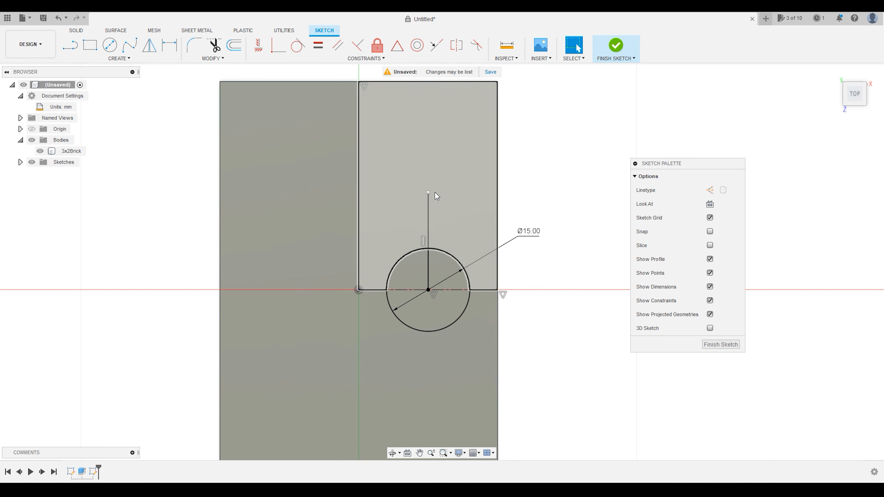
Draw a second circle, slightly smaller than the 15 mm one, centred on the vertical line's upper endpoint
{"action": "left_click", "coordinate": [109, 45]}
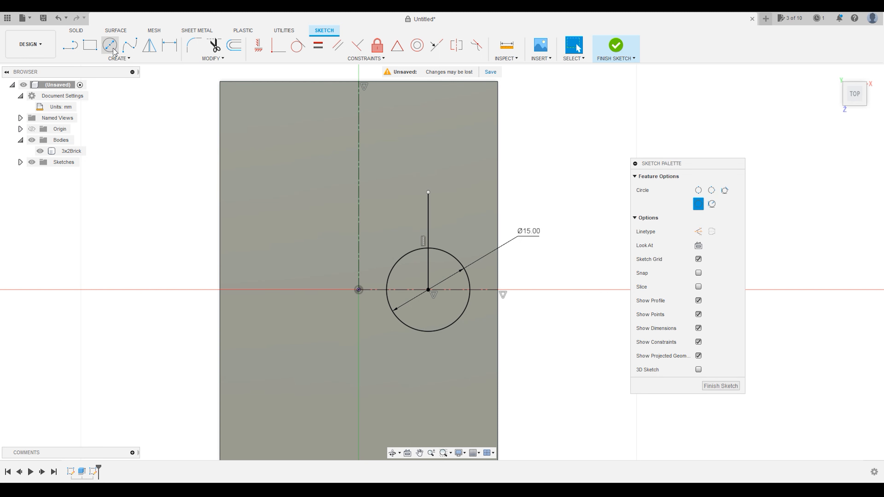
{"action": "left_click", "coordinate": [429, 191]}
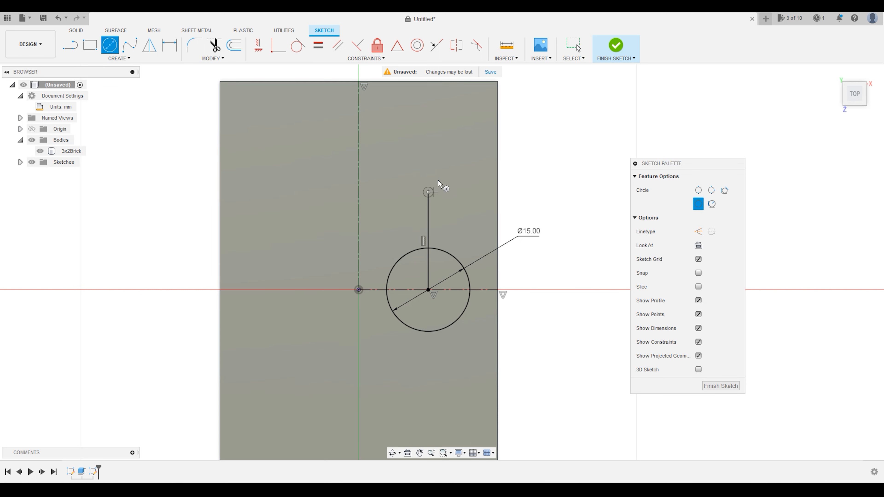
{"action": "left_click", "coordinate": [452, 167]}
{"action": "key", "text": "Escape"}
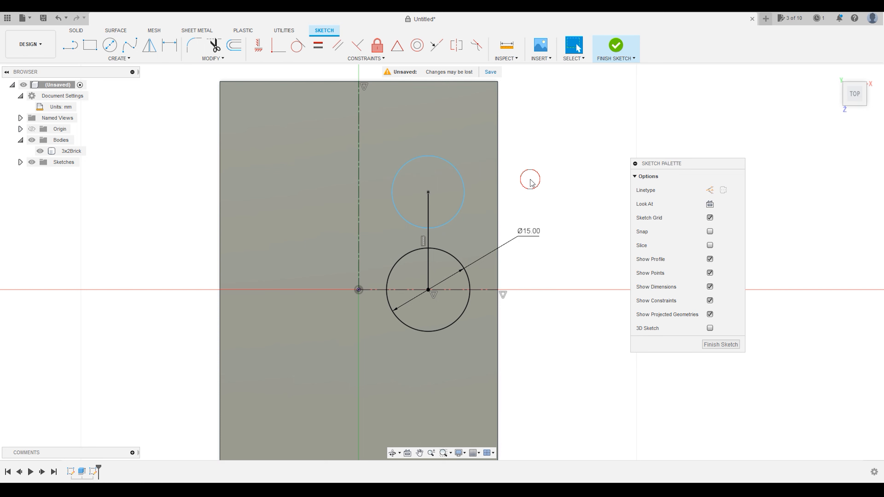
Apply an Equal constraint between the upper circle and the 15 mm circle
{"action": "left_click", "coordinate": [455, 218]}
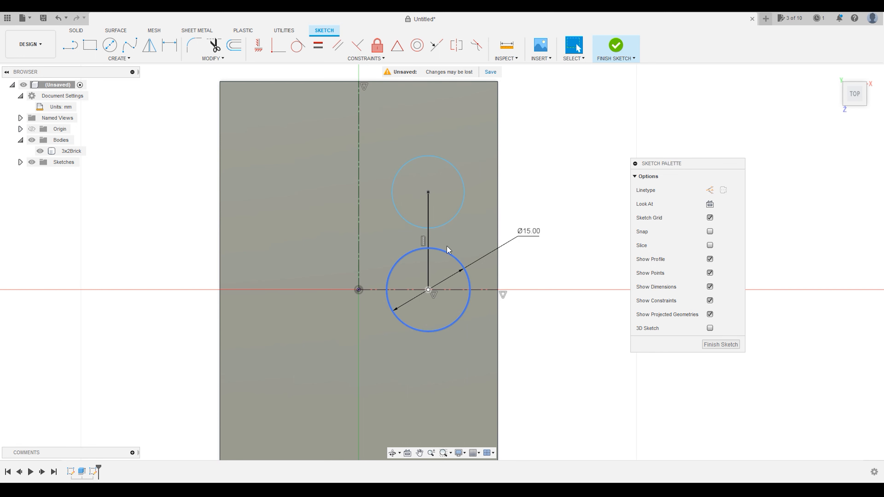
{"action": "left_click", "coordinate": [459, 268]}
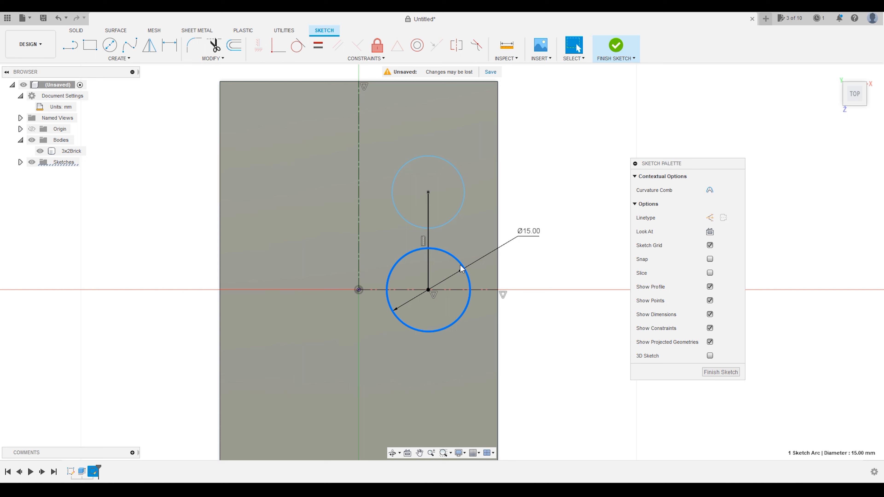
{"action": "left_click", "coordinate": [461, 210], "text": "shift"}
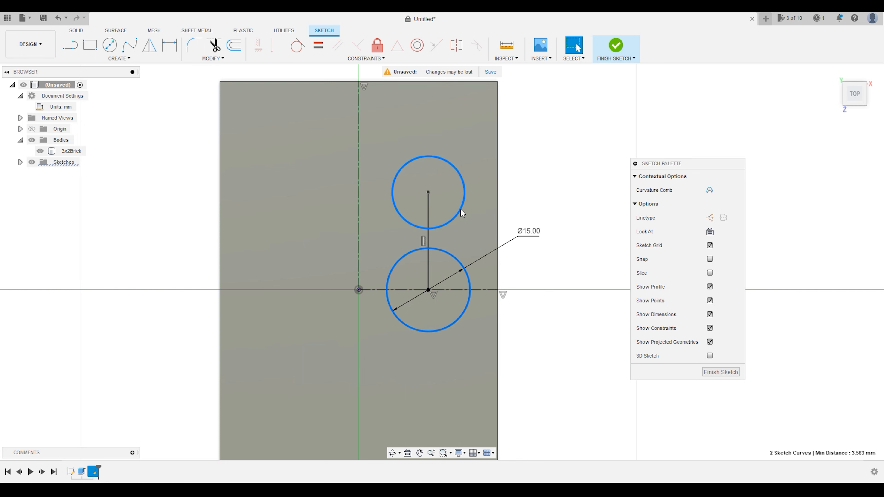
{"action": "left_click", "coordinate": [318, 47]}
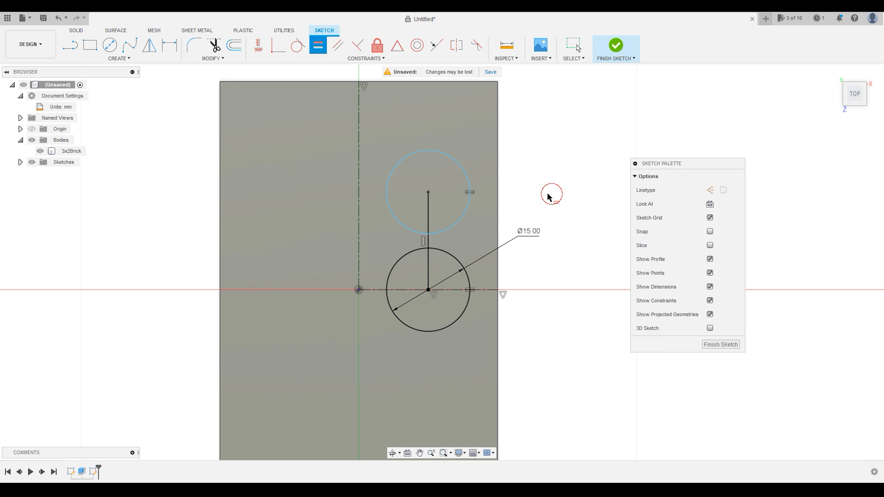
{"action": "left_click", "coordinate": [541, 194]}
{"action": "key", "text": "Escape"}
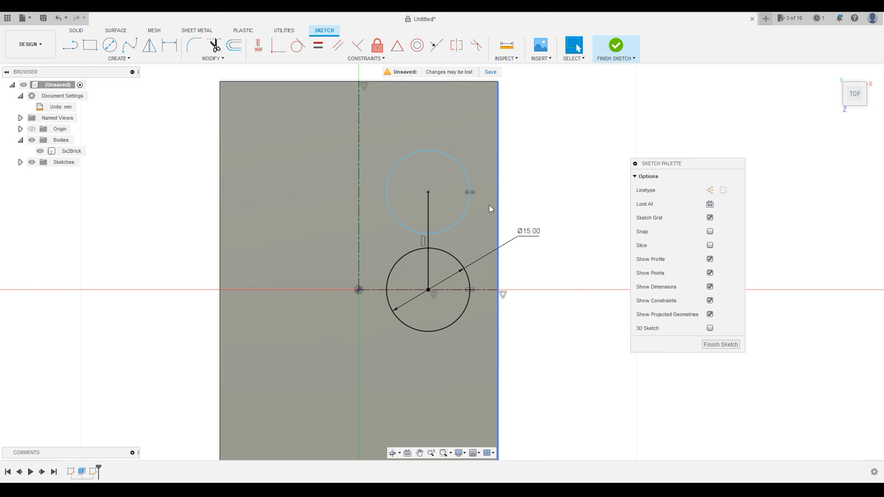
Test the linked circle sizes by setting the lower circle's diameter to 18 mm and restoring it to 15 mm
{"action": "double_click", "coordinate": [538, 232]}
{"action": "type", "text": "18"}
{"action": "key", "text": "Return"}
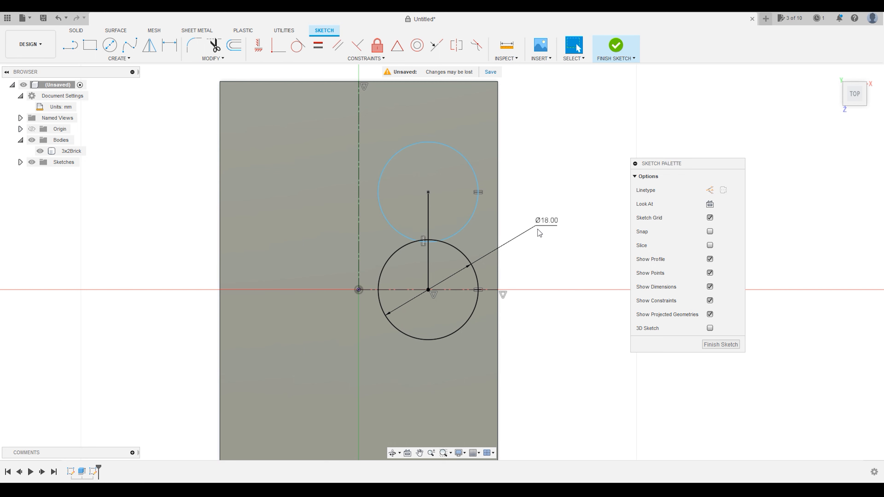
{"action": "double_click", "coordinate": [554, 223]}
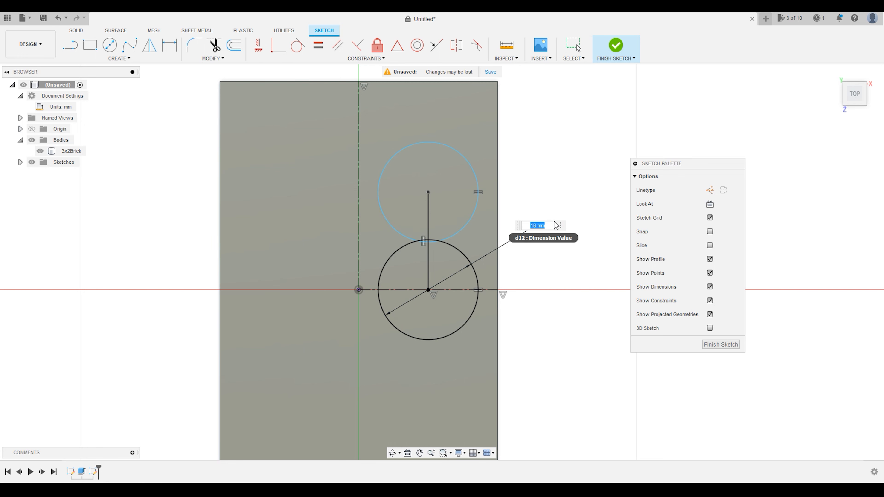
{"action": "type", "text": "15"}
{"action": "key", "text": "Return"}
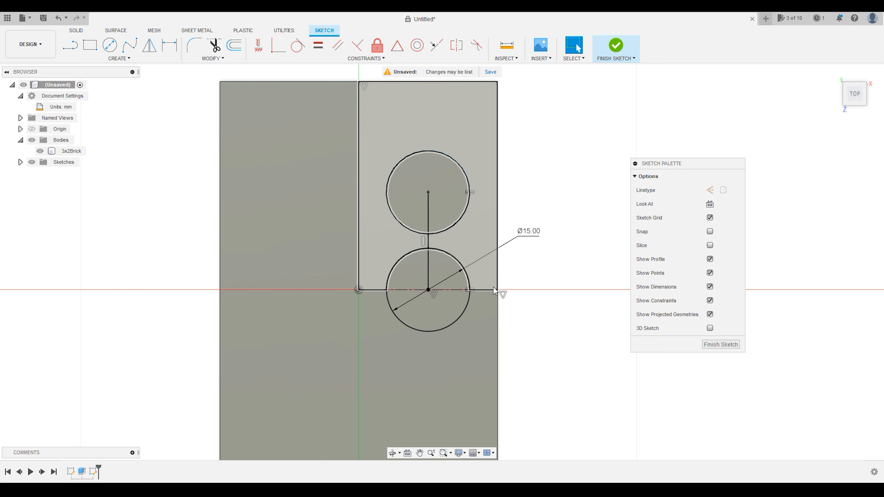
Move the upper circle's centre freehand a little further from the lower circle, lengthening the vertical line
{"action": "mouse_move", "coordinate": [429, 191]}
{"action": "left_mouse_down"}
{"action": "mouse_move", "coordinate": [440, 191]}
{"action": "mouse_move", "coordinate": [433, 166]}
{"action": "mouse_move", "coordinate": [434, 175]}
{"action": "left_mouse_up"}
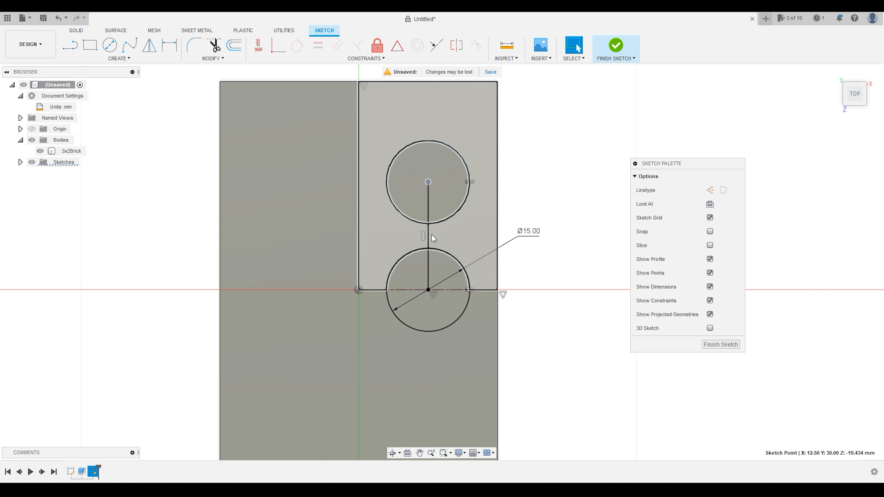
{"action": "left_click", "coordinate": [428, 218]}
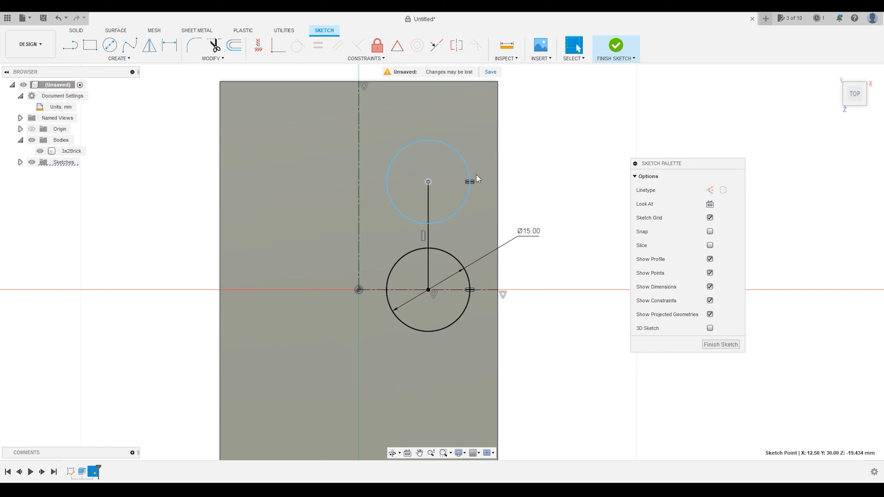
{"action": "left_click", "coordinate": [560, 132]}
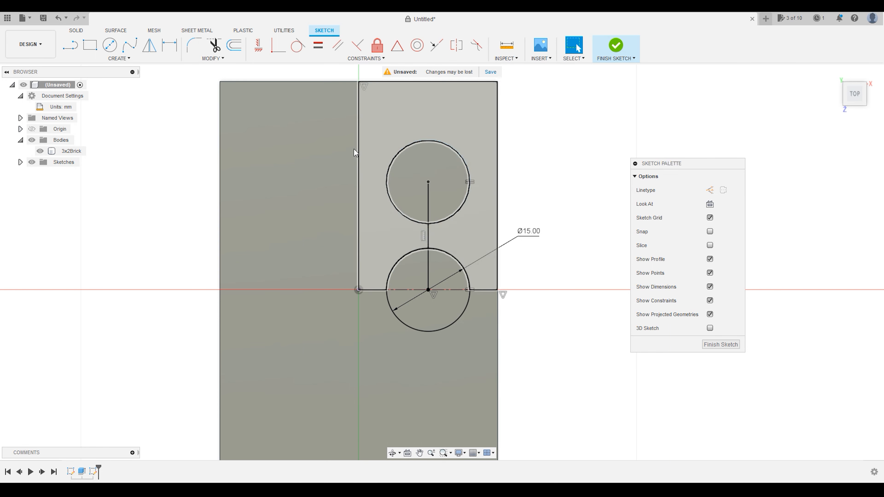
Draw a diagonal line from the upper circle's centre to the upper-right corner of the brick's face
{"action": "left_click", "coordinate": [71, 50]}
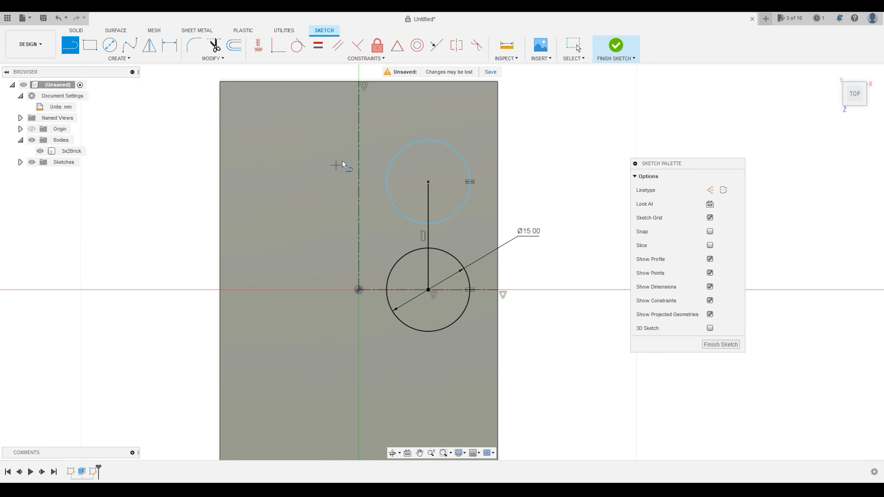
{"action": "left_click", "coordinate": [428, 182]}
{"action": "double_click", "coordinate": [498, 81]}
{"action": "key", "text": "Escape"}
{"action": "scroll", "coordinate": [506, 219], "scroll_direction": "down", "scroll_amount": 3}
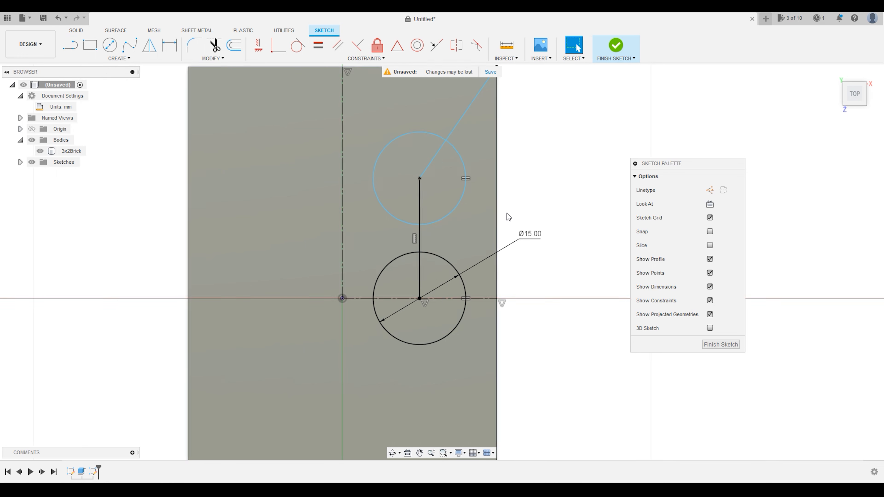
{"action": "scroll", "coordinate": [449, 133], "scroll_direction": "up", "scroll_amount": 3}
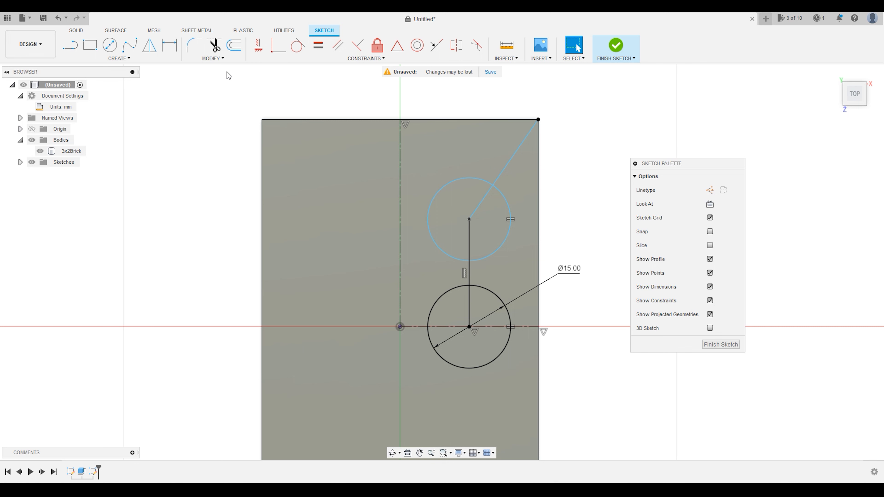
Dimension the angle between the brick's top edge and the diagonal line to 45 degrees
{"action": "left_click", "coordinate": [173, 48]}
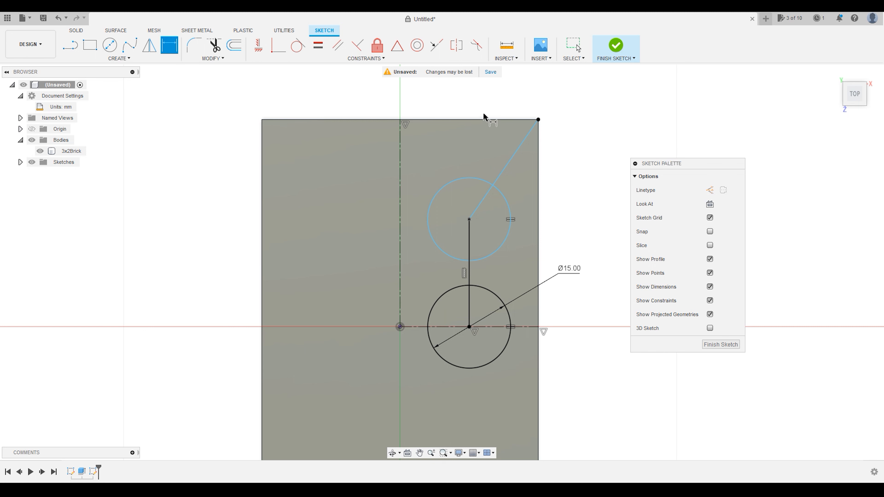
{"action": "left_click", "coordinate": [483, 120]}
{"action": "left_click", "coordinate": [505, 170]}
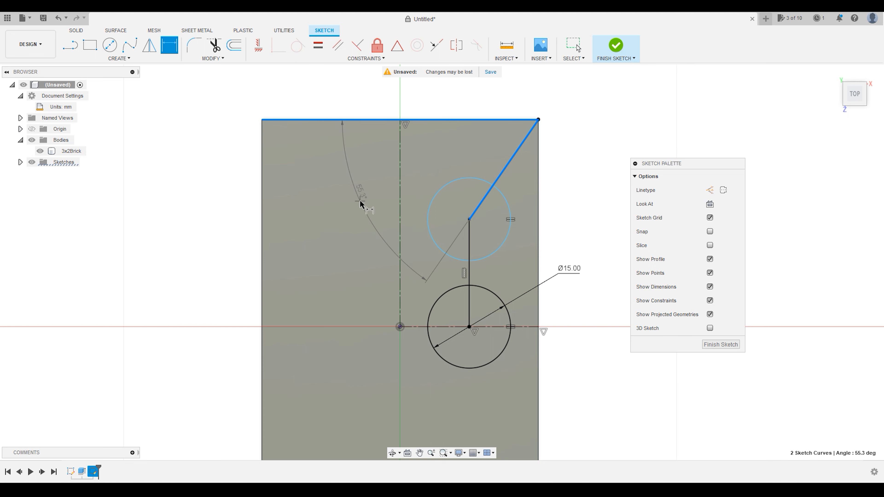
{"action": "left_click", "coordinate": [362, 193]}
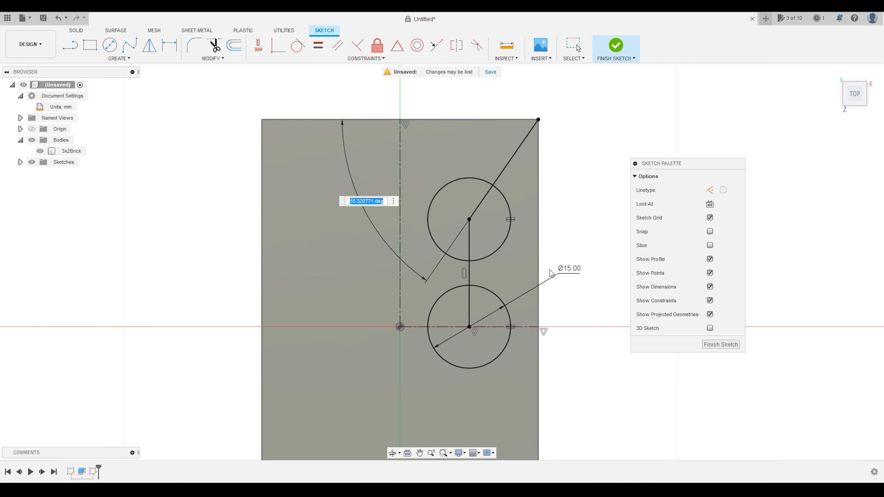
{"action": "type", "text": "45"}
{"action": "key", "text": "Return"}
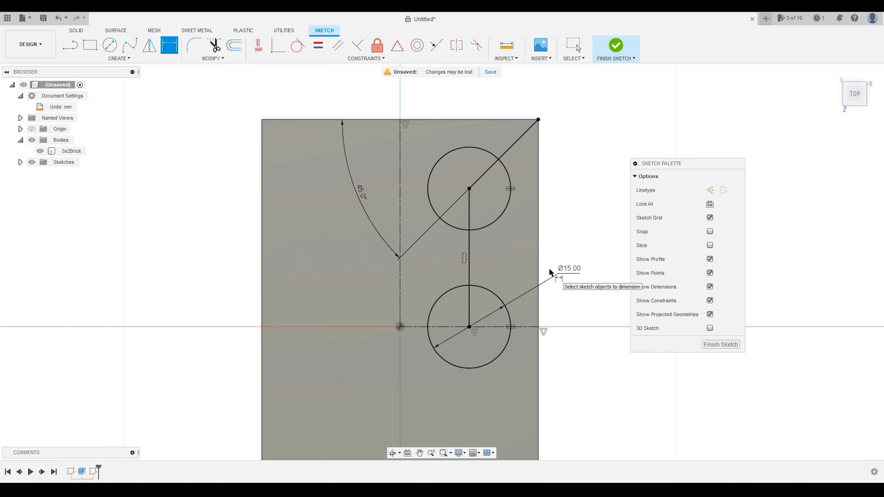
{"action": "key", "text": "Escape"}
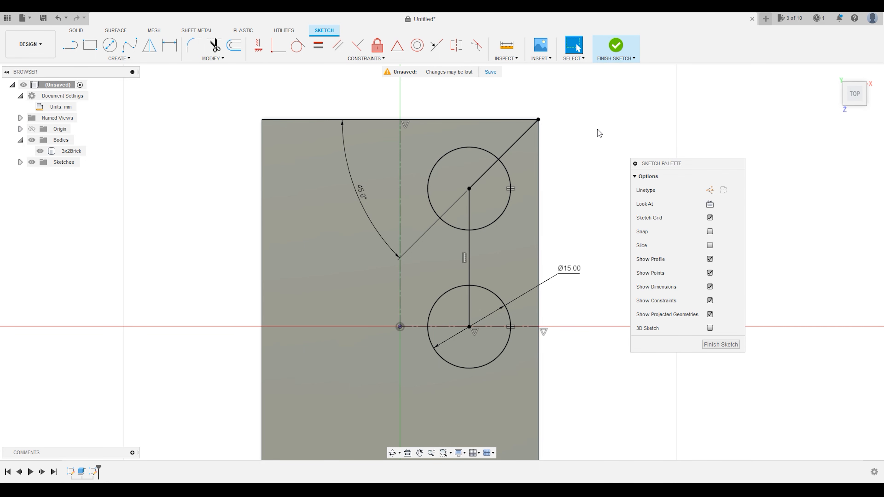
Convert the diagonal corner line and the vertical line between the circle centres to construction lines
{"action": "scroll", "coordinate": [547, 224], "scroll_direction": "up", "scroll_amount": 2}
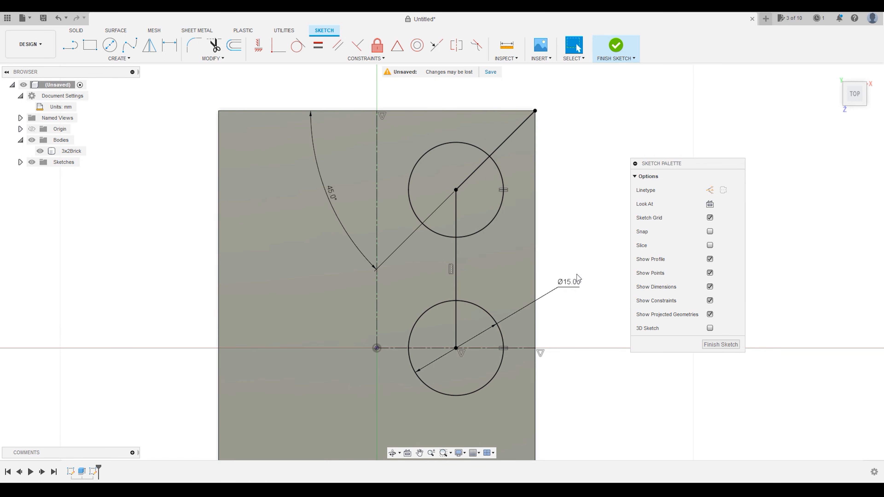
{"action": "left_click", "coordinate": [472, 174]}
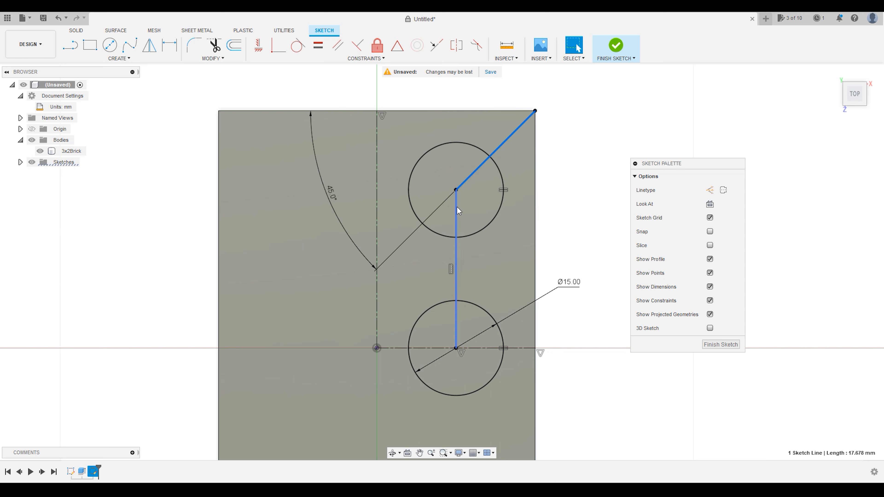
{"action": "left_click", "coordinate": [455, 223], "text": "shift"}
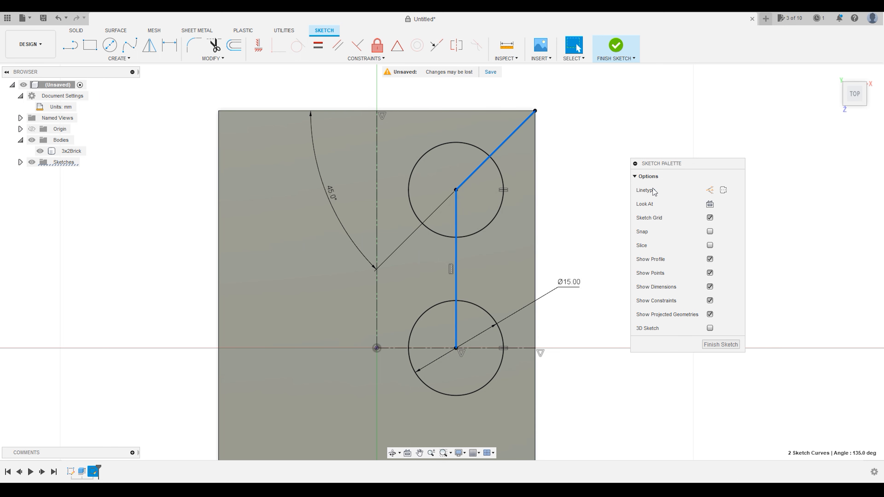
{"action": "left_click", "coordinate": [713, 194]}
{"action": "left_click", "coordinate": [605, 133]}
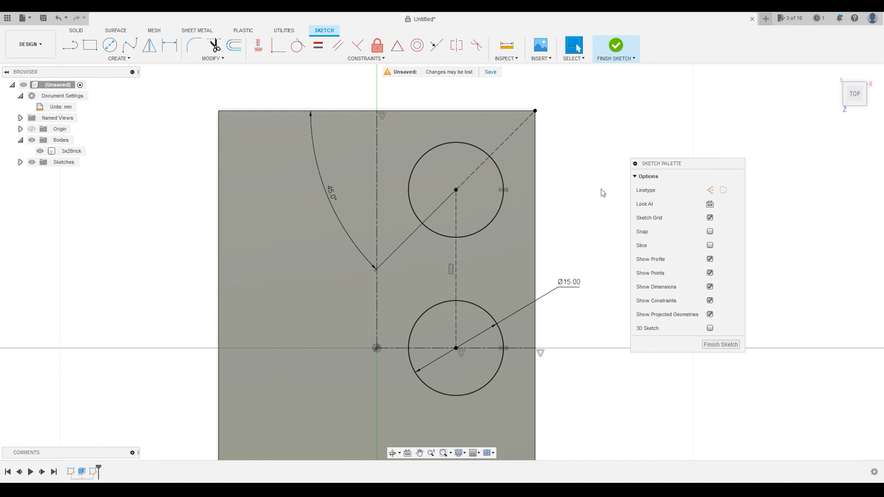
{"action": "scroll", "coordinate": [567, 175], "scroll_direction": "up", "scroll_amount": 2}
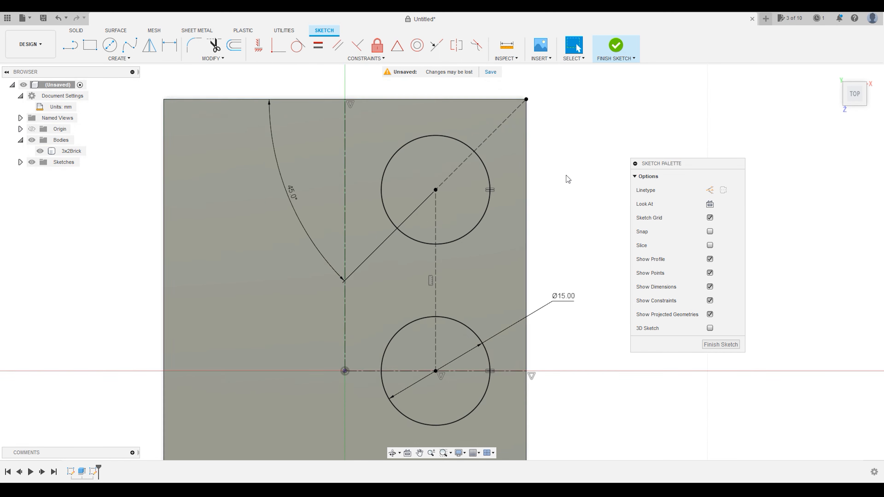
{"action": "scroll", "coordinate": [566, 175], "scroll_direction": "down", "scroll_amount": 2}
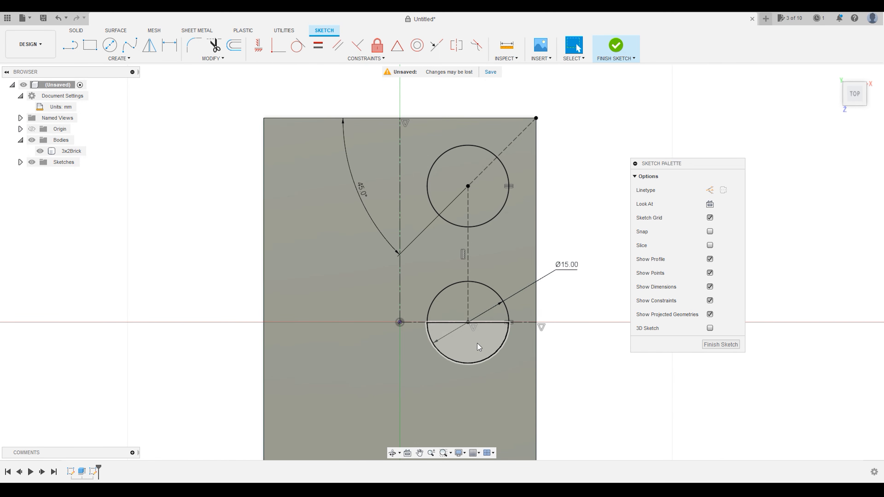
{"action": "scroll", "coordinate": [562, 343], "scroll_direction": "down", "scroll_amount": 1}
{"action": "scroll", "coordinate": [557, 328], "scroll_direction": "up", "scroll_amount": 1}
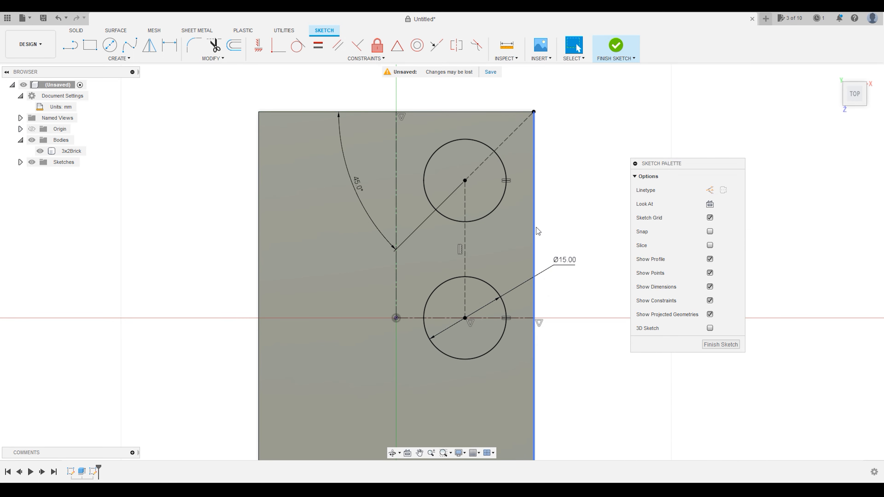
{"action": "scroll", "coordinate": [567, 205], "scroll_direction": "up", "scroll_amount": 1}
{"action": "scroll", "coordinate": [570, 200], "scroll_direction": "down", "scroll_amount": 2}
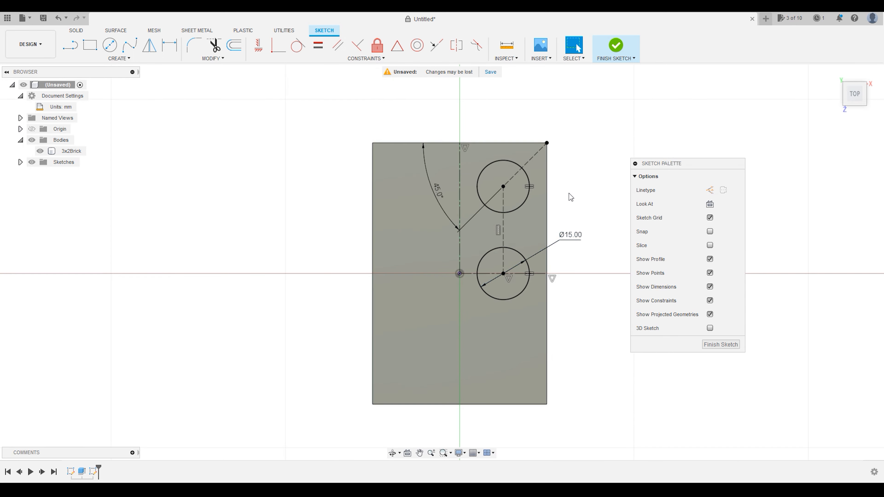
{"action": "scroll", "coordinate": [557, 334], "scroll_direction": "up", "scroll_amount": 1}
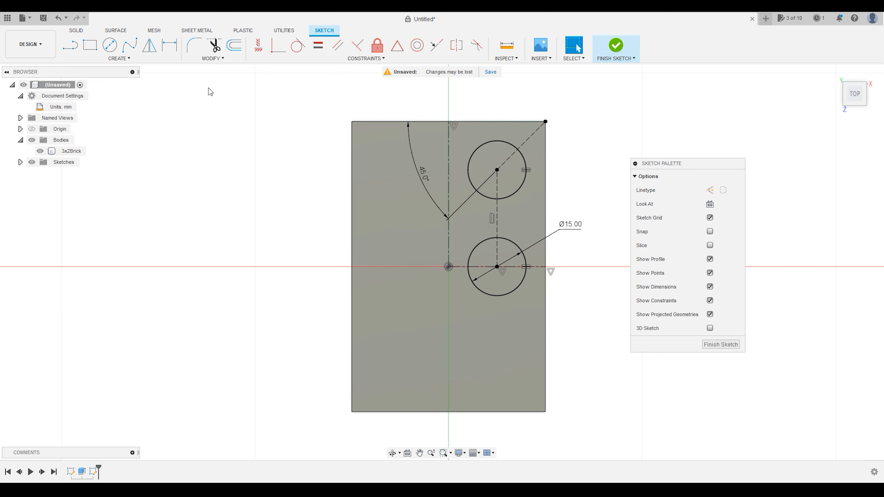
Mirror the upper stud circle about the horizontal centre line to place a third circle near the brick's lower edge
{"action": "left_click", "coordinate": [149, 45]}
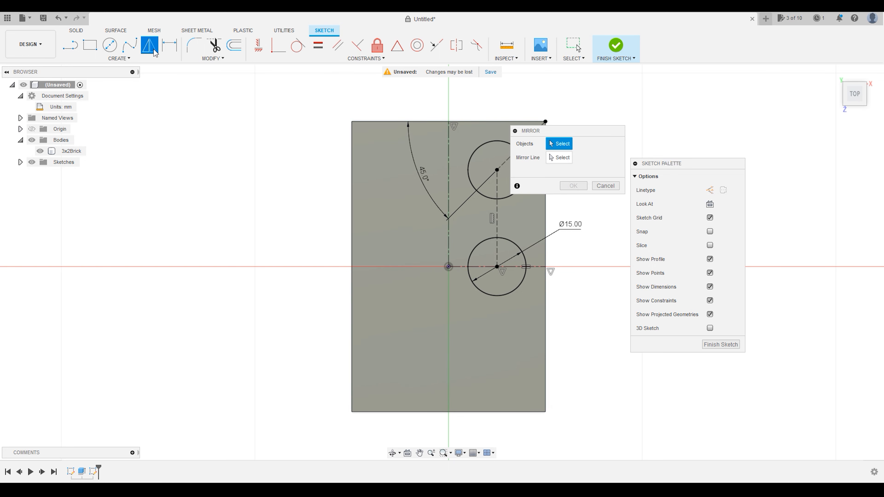
{"action": "mouse_move", "coordinate": [558, 129]}
{"action": "left_mouse_down"}
{"action": "mouse_move", "coordinate": [572, 182]}
{"action": "mouse_move", "coordinate": [558, 232]}
{"action": "mouse_move", "coordinate": [603, 204]}
{"action": "mouse_move", "coordinate": [436, 222]}
{"action": "mouse_move", "coordinate": [257, 202]}
{"action": "left_mouse_up"}
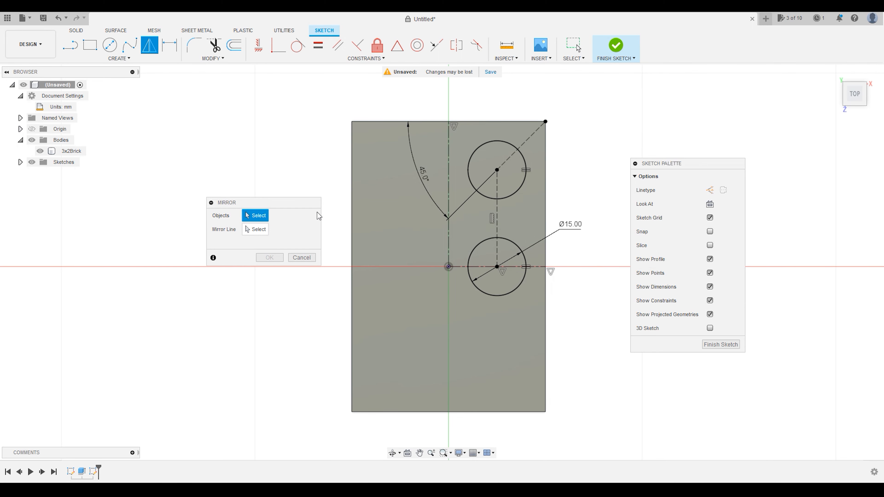
{"action": "scroll", "coordinate": [509, 211], "scroll_direction": "up", "scroll_amount": 4}
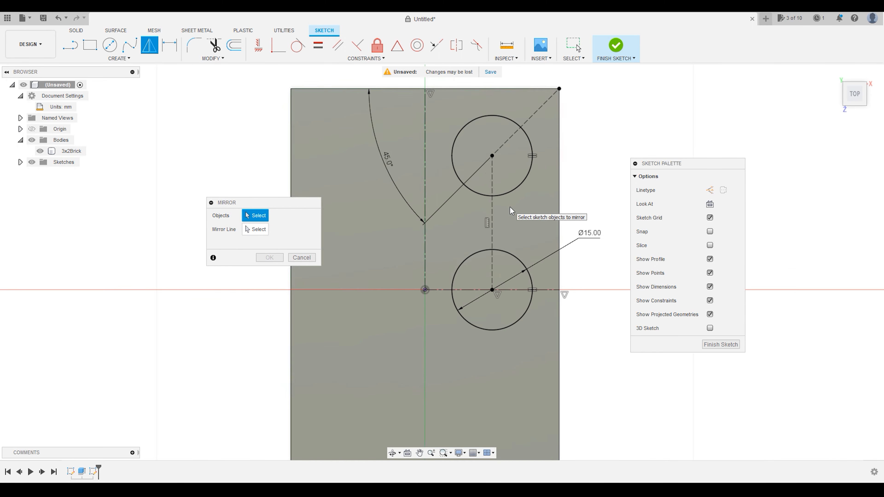
{"action": "left_click_drag", "start_coordinate": [242, 204], "coordinate": [182, 187]}
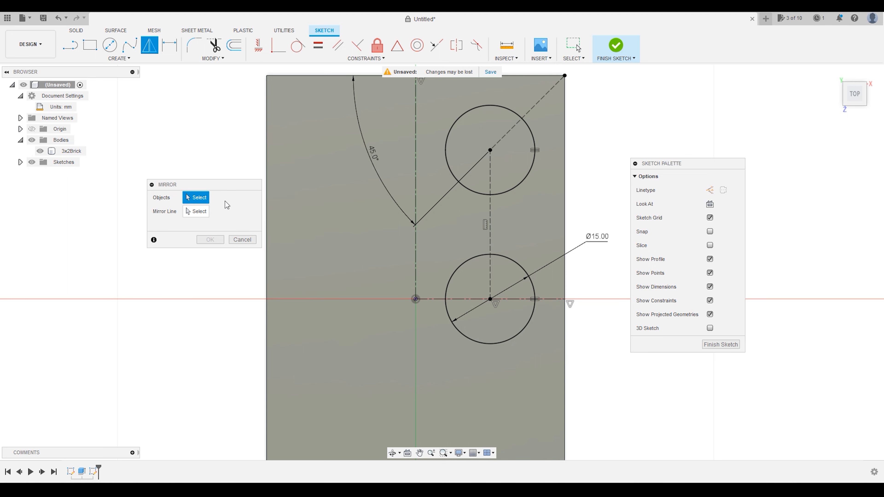
{"action": "left_click", "coordinate": [448, 165]}
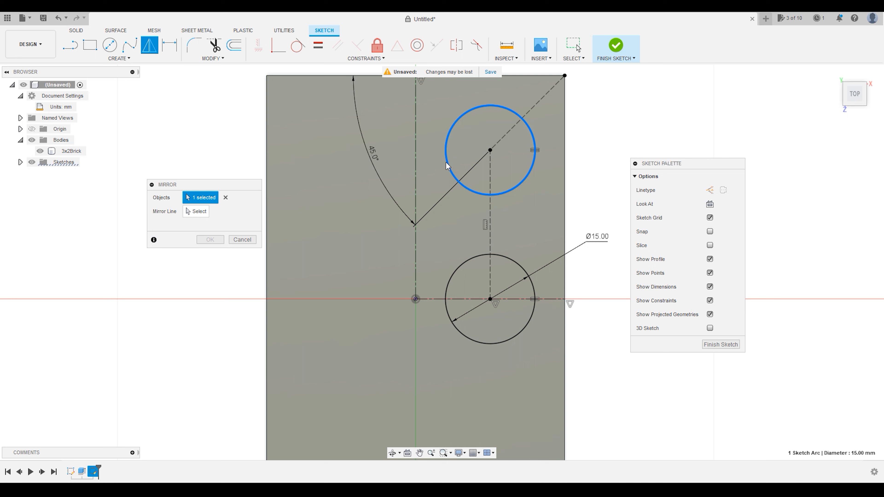
{"action": "left_click", "coordinate": [200, 215]}
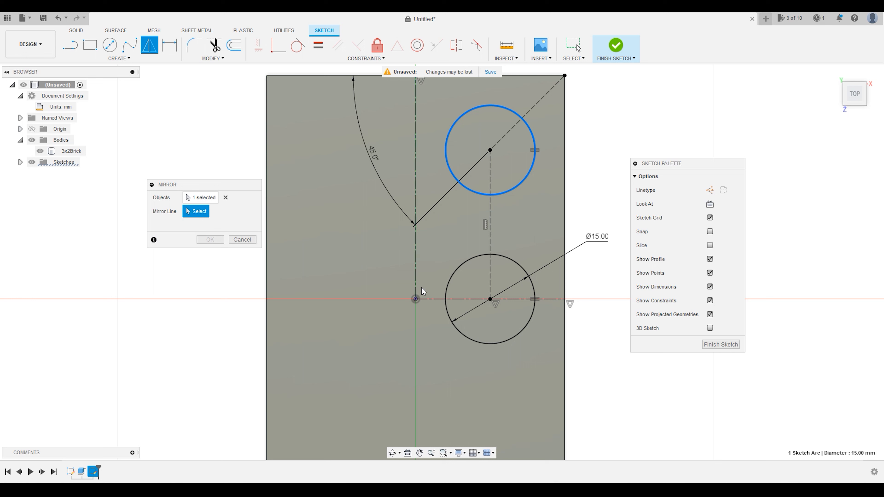
{"action": "left_click", "coordinate": [428, 299]}
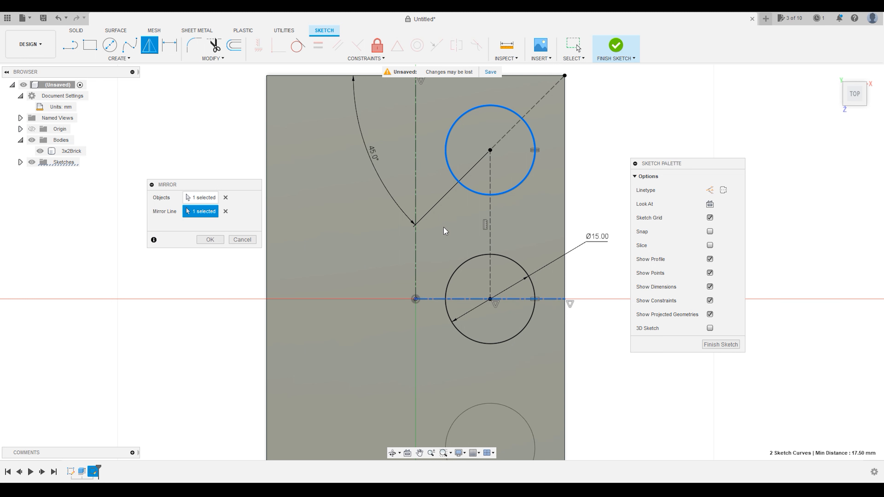
{"action": "scroll", "coordinate": [475, 226], "scroll_direction": "down", "scroll_amount": 1}
{"action": "left_click", "coordinate": [210, 239]}
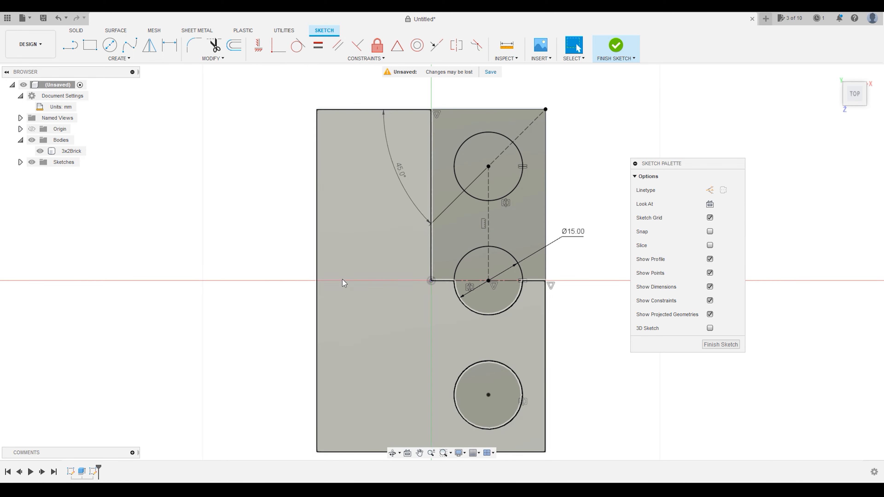
Mirror the column of three stud circles about the vertical centre line to create a second column on the brick's face
{"action": "scroll", "coordinate": [271, 262], "scroll_direction": "up", "scroll_amount": 2}
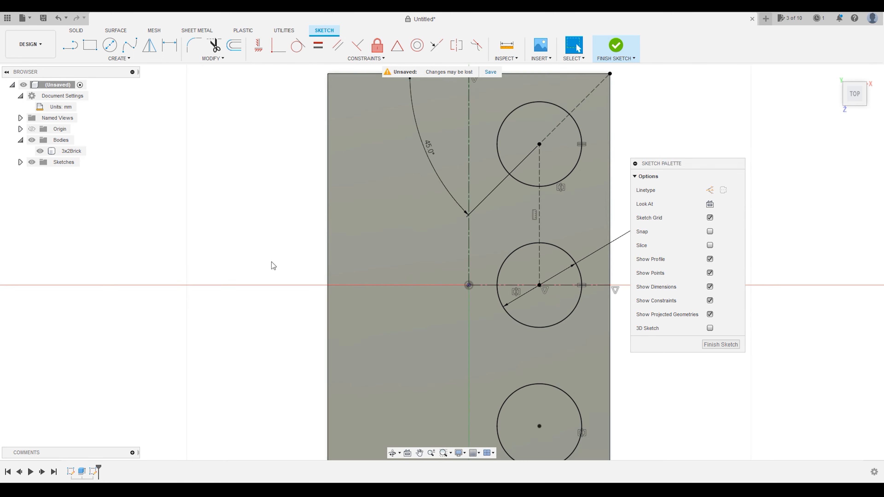
{"action": "scroll", "coordinate": [271, 263], "scroll_direction": "down", "scroll_amount": 5}
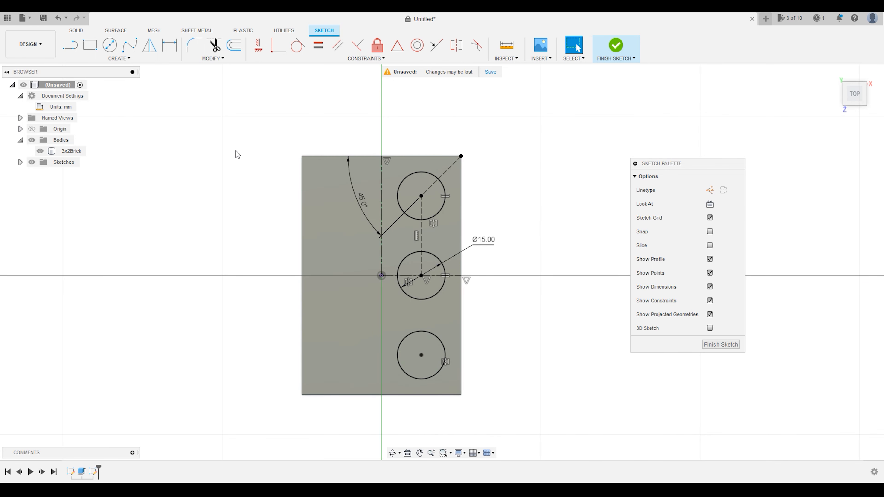
{"action": "left_click", "coordinate": [149, 45]}
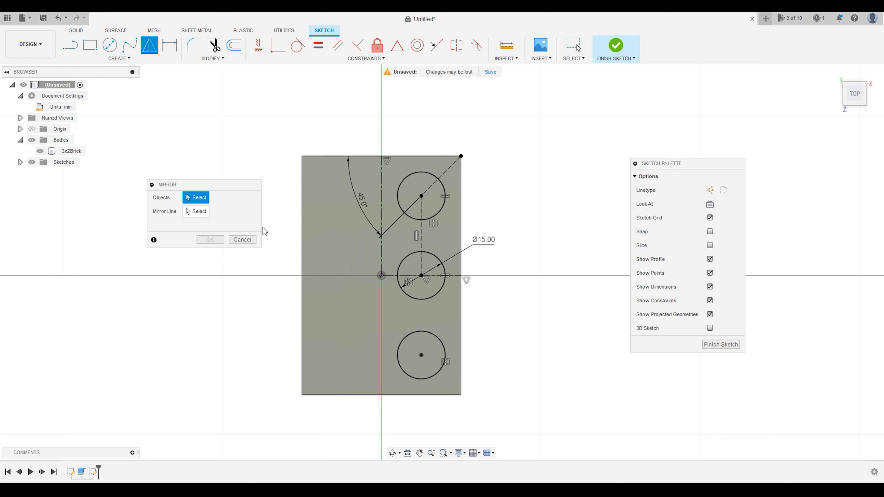
{"action": "left_click", "coordinate": [417, 172]}
{"action": "left_click", "coordinate": [410, 254]}
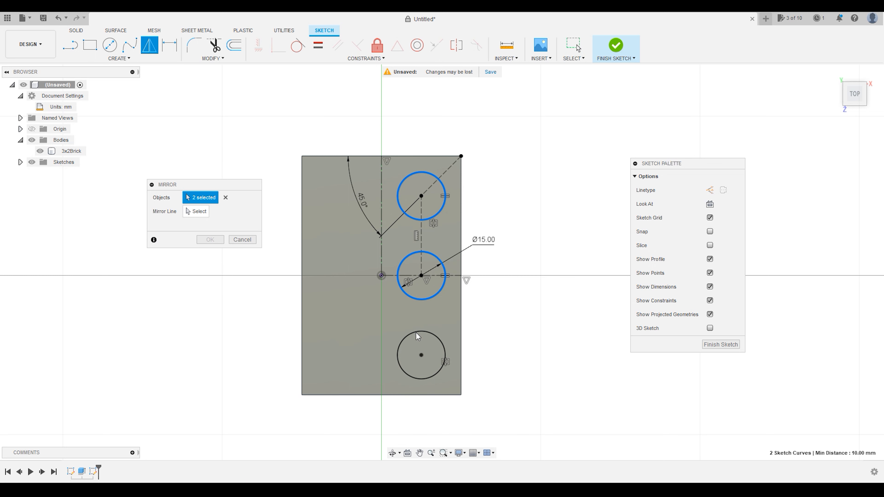
{"action": "left_click", "coordinate": [433, 334]}
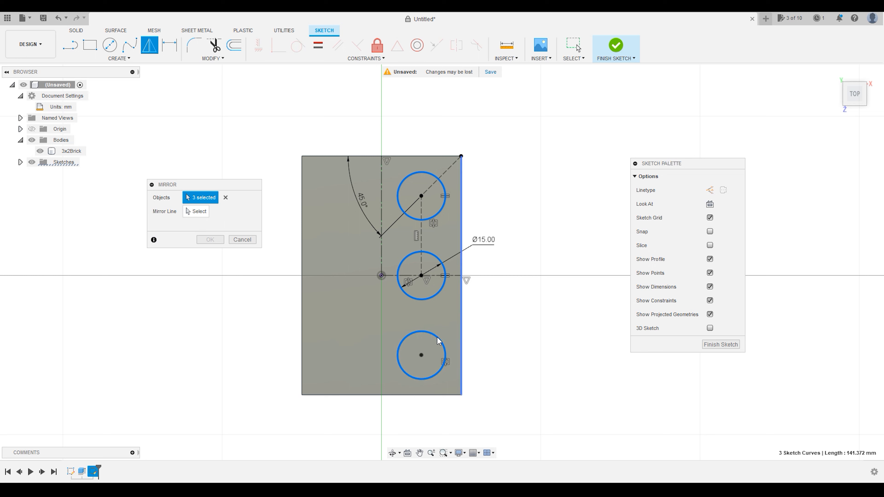
{"action": "left_click", "coordinate": [434, 337]}
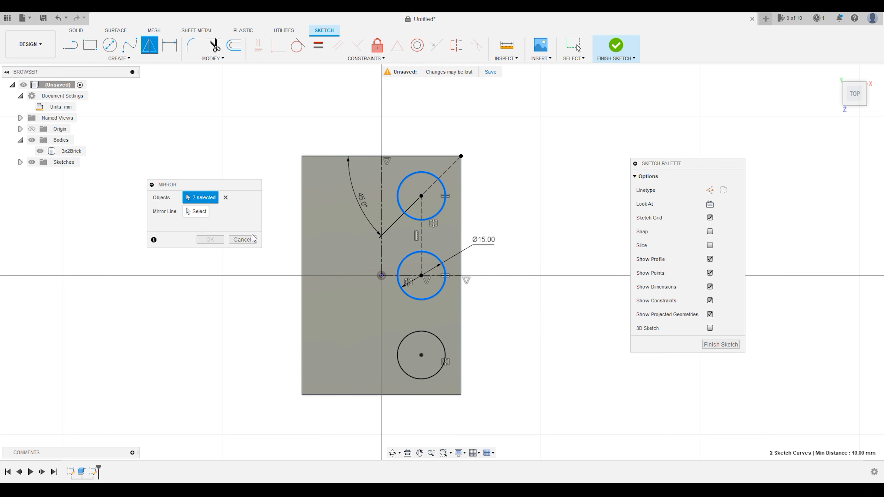
{"action": "left_click", "coordinate": [406, 337]}
{"action": "left_click", "coordinate": [197, 212]}
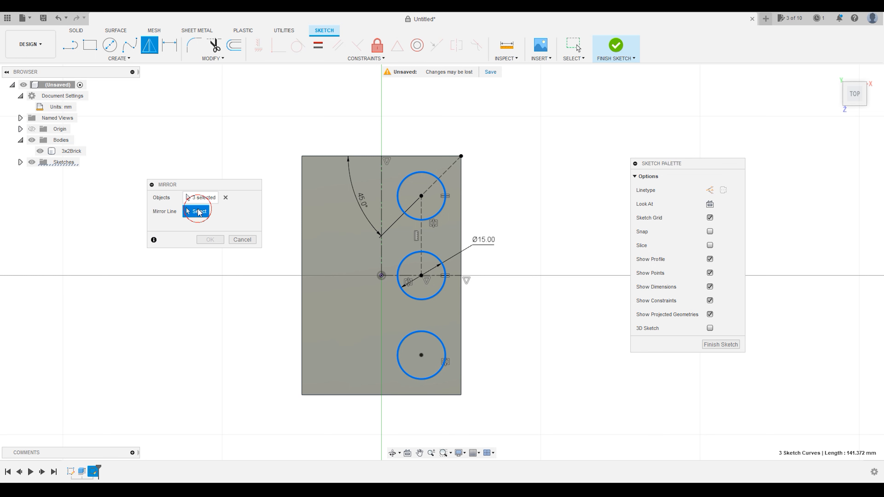
{"action": "left_click", "coordinate": [382, 206]}
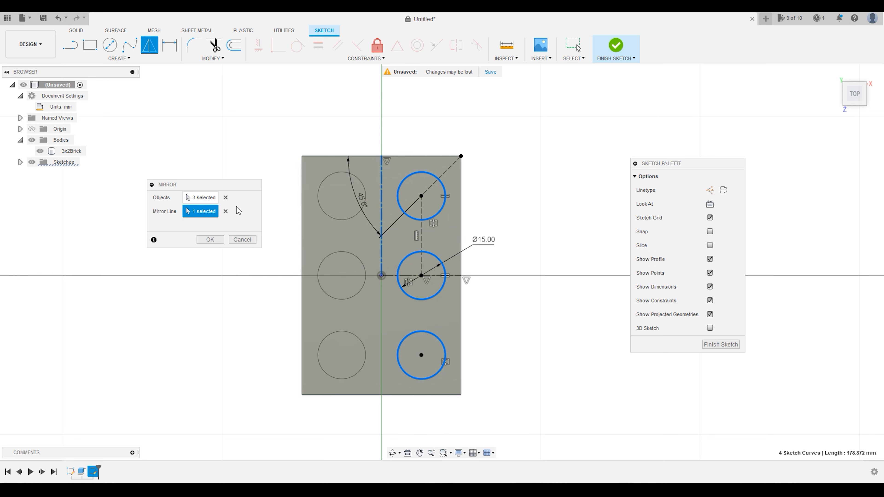
{"action": "left_click", "coordinate": [226, 211]}
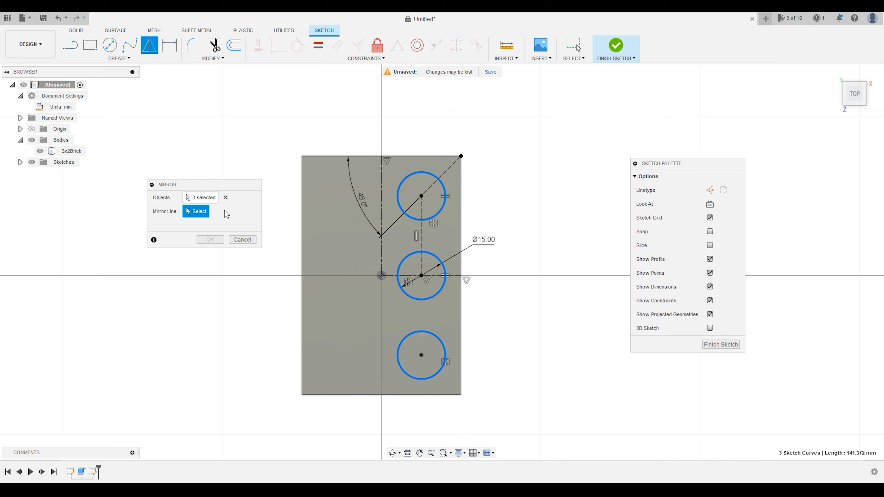
{"action": "left_click", "coordinate": [381, 192]}
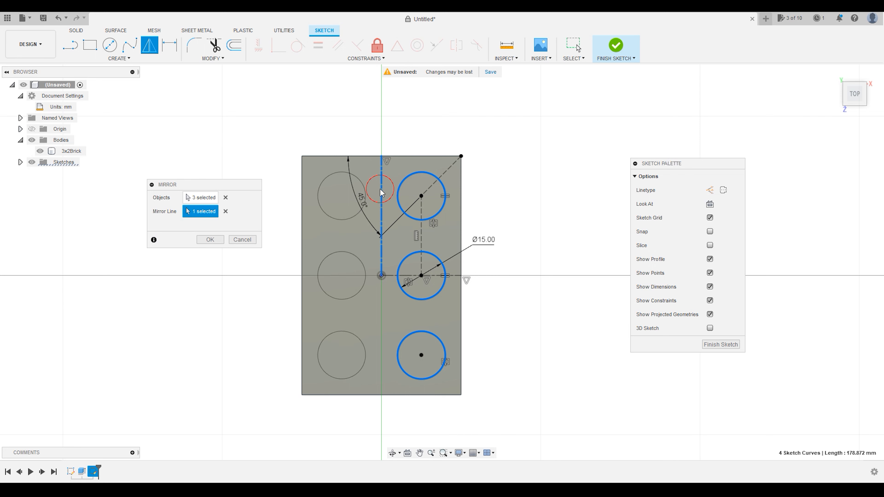
{"action": "left_click", "coordinate": [212, 240]}
{"action": "scroll", "coordinate": [412, 273], "scroll_direction": "down", "scroll_amount": 2}
{"action": "scroll", "coordinate": [412, 273], "scroll_direction": "up", "scroll_amount": 5}
{"action": "scroll", "coordinate": [412, 275], "scroll_direction": "down", "scroll_amount": 1}
{"action": "scroll", "coordinate": [413, 281], "scroll_direction": "up", "scroll_amount": 2}
{"action": "scroll", "coordinate": [414, 282], "scroll_direction": "down", "scroll_amount": 1}
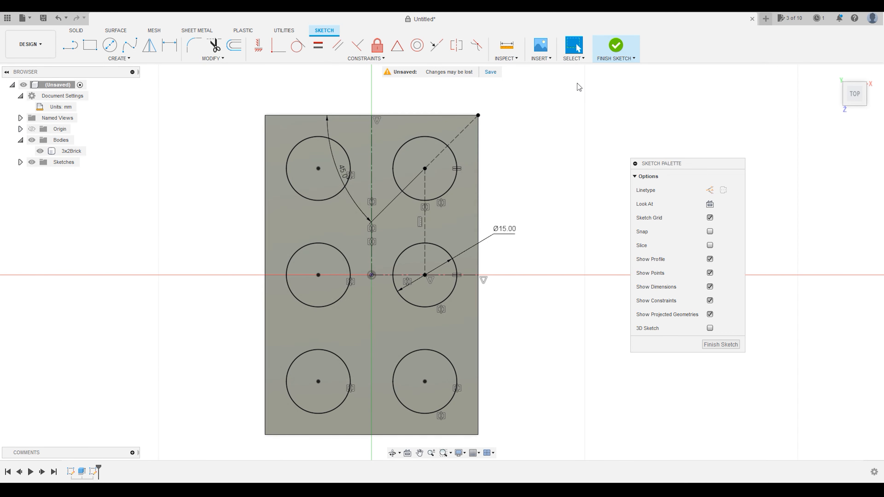
Finish the stud circle sketch on the brick's top face
{"action": "left_click", "coordinate": [617, 46]}
{"action": "scroll", "coordinate": [334, 209], "scroll_direction": "down", "scroll_amount": 1}
{"action": "scroll", "coordinate": [336, 212], "scroll_direction": "up", "scroll_amount": 2}
{"action": "scroll", "coordinate": [542, 174], "scroll_direction": "up", "scroll_amount": 1}
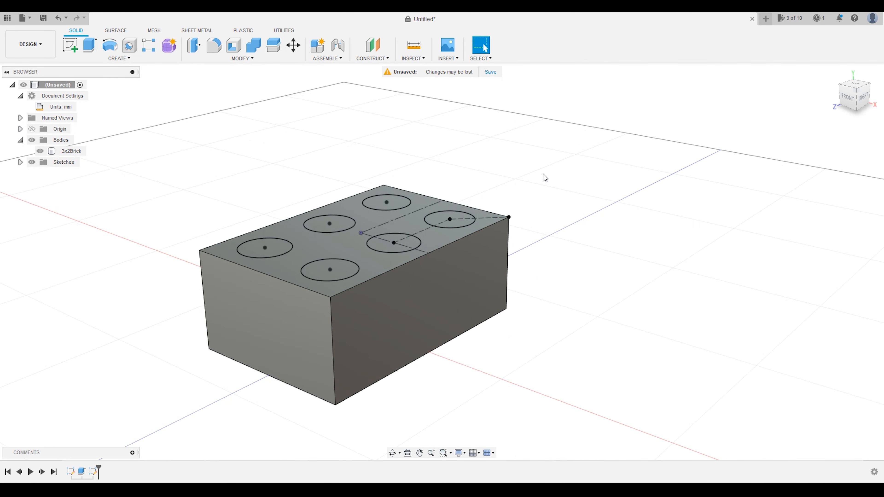
{"action": "scroll", "coordinate": [638, 272], "scroll_direction": "up", "scroll_amount": 1}
{"action": "scroll", "coordinate": [639, 272], "scroll_direction": "down", "scroll_amount": 1}
{"action": "scroll", "coordinate": [605, 283], "scroll_direction": "up", "scroll_amount": 1}
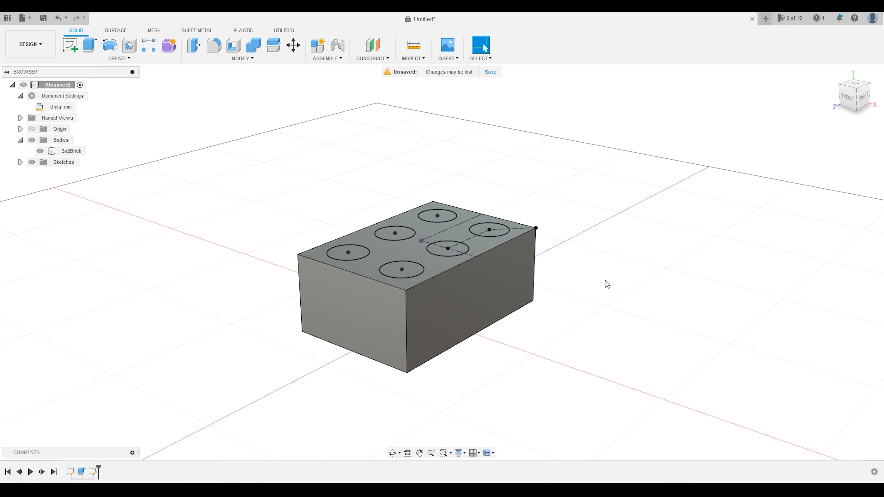
{"action": "scroll", "coordinate": [539, 202], "scroll_direction": "up", "scroll_amount": 1}
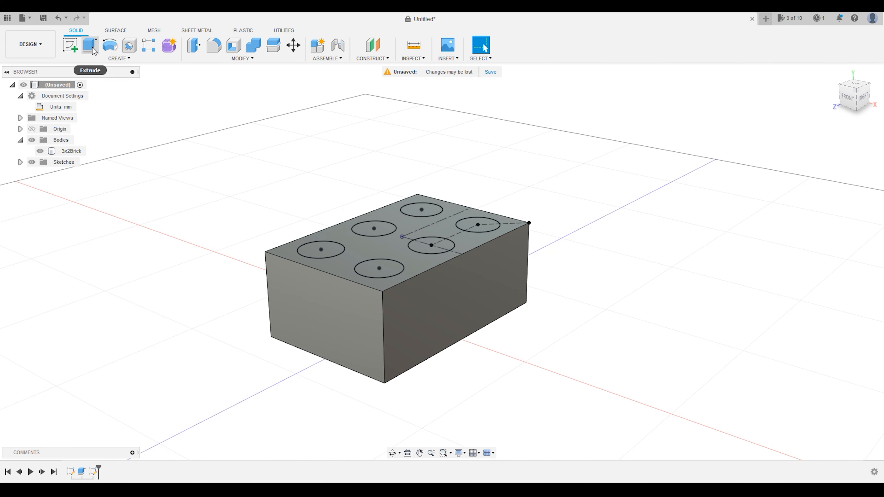
Extrude the six stud circles, including both halves of the split circle, 5 mm upward from the brick's top face
{"action": "left_click", "coordinate": [252, 136]}
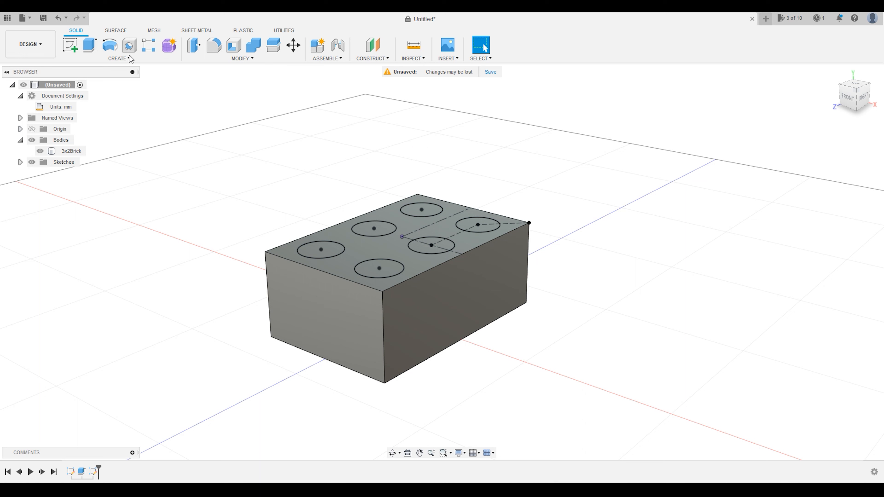
{"action": "left_click", "coordinate": [90, 45]}
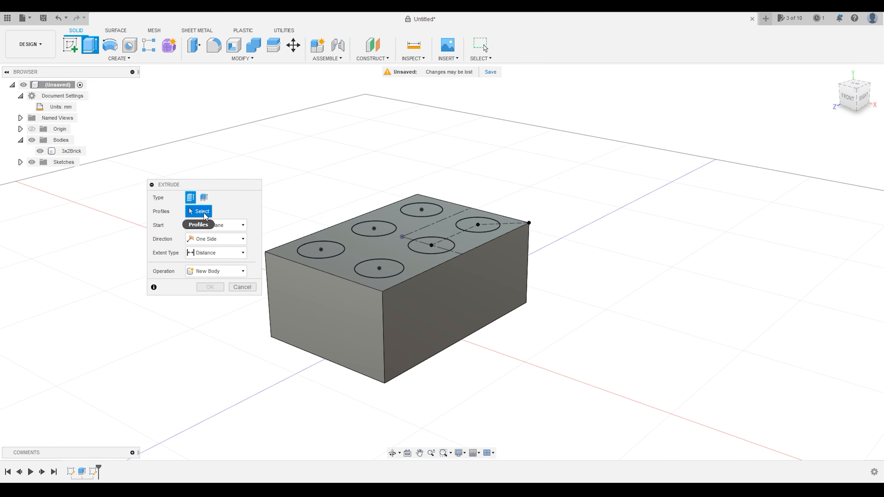
{"action": "left_click", "coordinate": [324, 248]}
{"action": "left_click", "coordinate": [375, 229]}
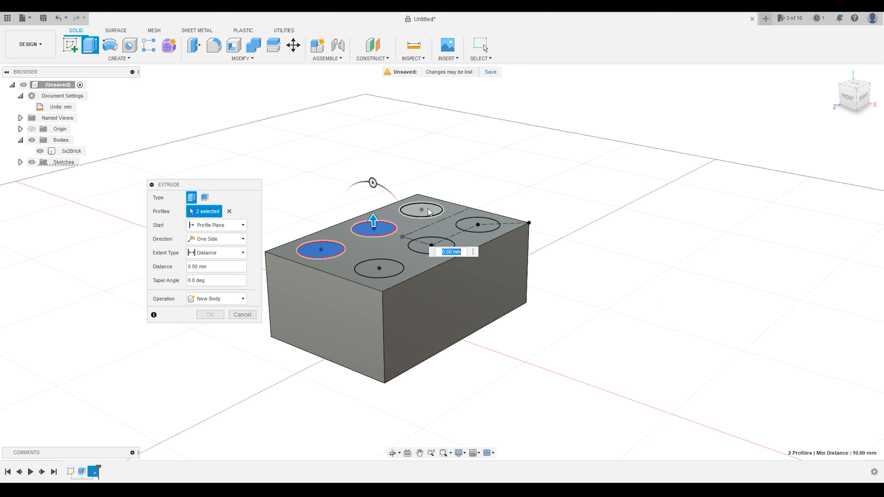
{"action": "left_click", "coordinate": [423, 210]}
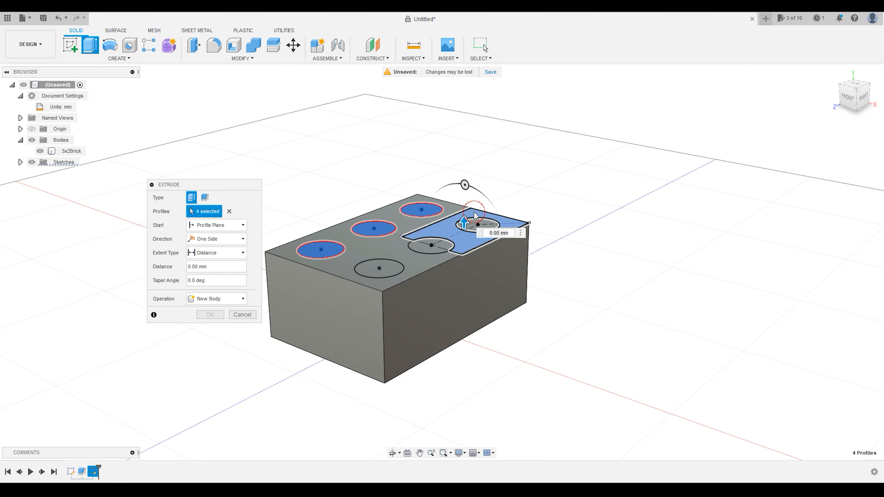
{"action": "left_click", "coordinate": [476, 223]}
{"action": "left_click", "coordinate": [440, 244]}
{"action": "left_click", "coordinate": [428, 249]}
{"action": "left_click", "coordinate": [379, 269]}
{"action": "scroll", "coordinate": [309, 292], "scroll_direction": "up", "scroll_amount": 3}
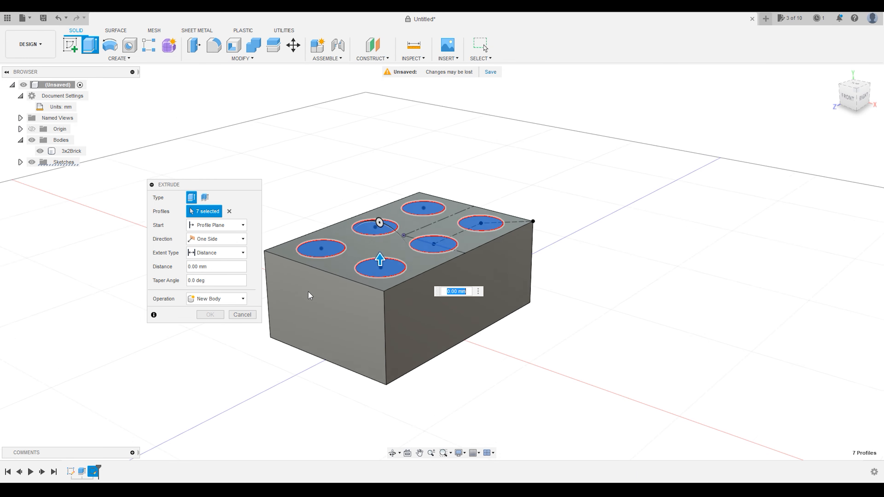
{"action": "left_click_drag", "start_coordinate": [396, 247], "coordinate": [396, 234]}
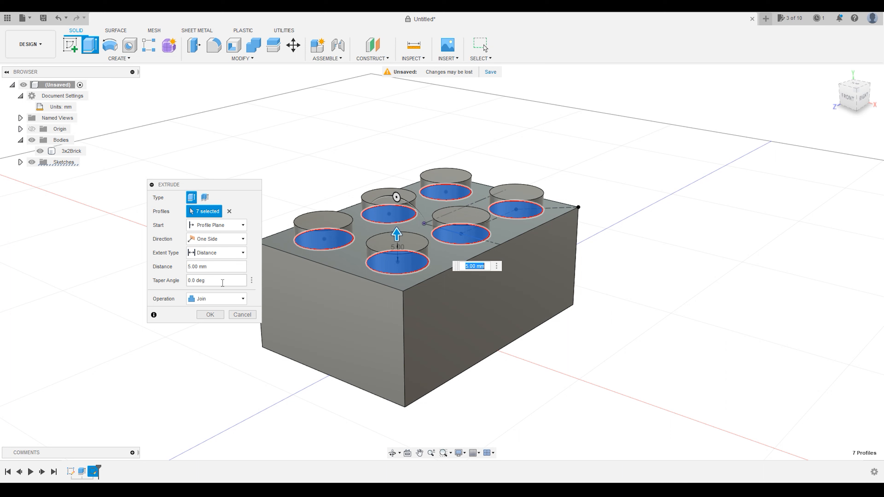
Set the stud extrusion's operation to Join so it merges with the brick, and apply the extrusion
{"action": "left_click_drag", "start_coordinate": [241, 185], "coordinate": [219, 149]}
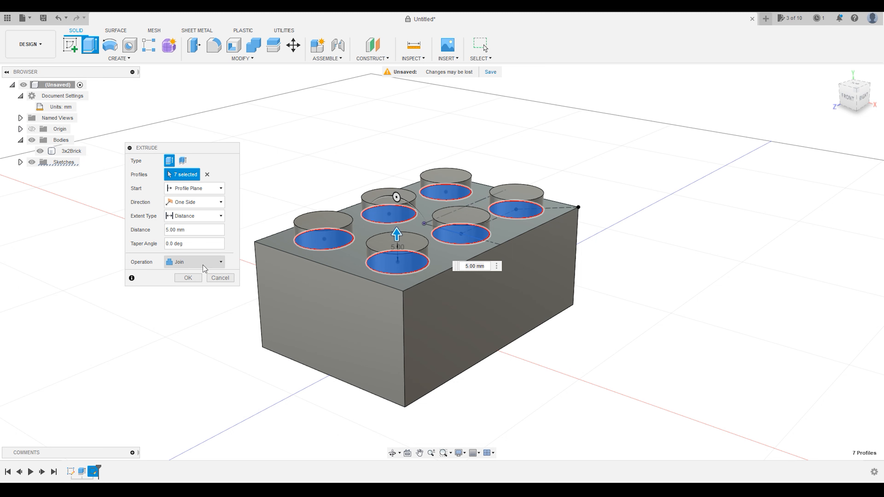
{"action": "left_click", "coordinate": [215, 267]}
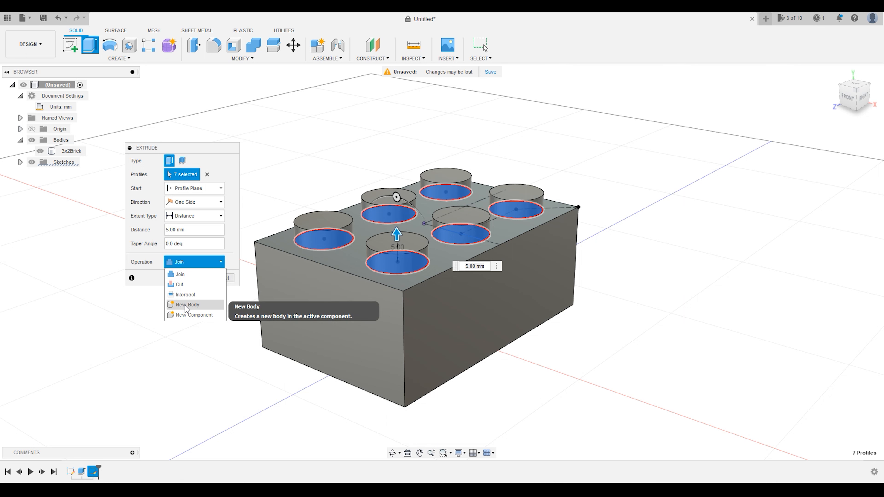
{"action": "left_click", "coordinate": [183, 276]}
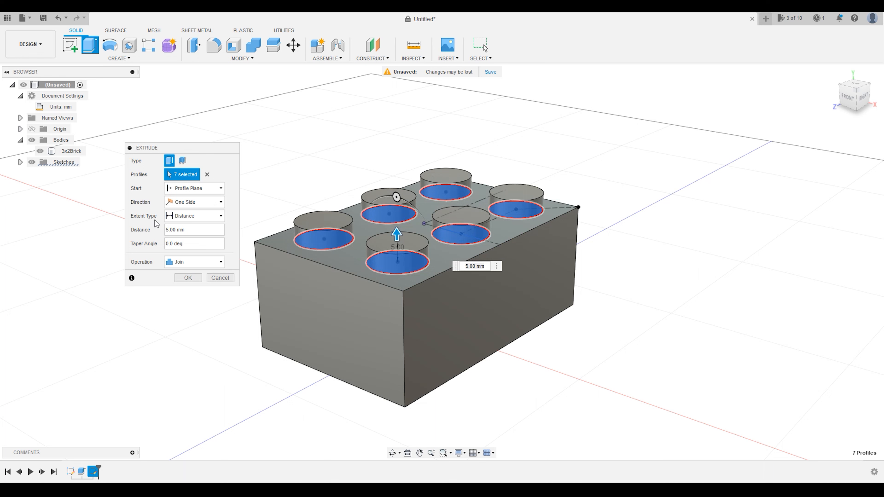
{"action": "left_click", "coordinate": [198, 231]}
{"action": "left_click", "coordinate": [188, 278]}
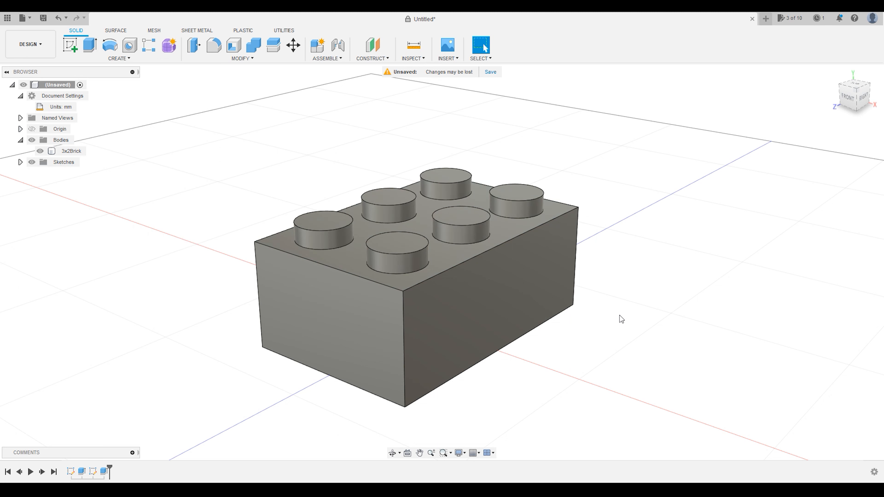
Hide the 3x2Brick body and show it again to check that the studs belong to it
{"action": "left_click", "coordinate": [20, 140]}
{"action": "left_click", "coordinate": [20, 140]}
{"action": "left_click", "coordinate": [40, 151]}
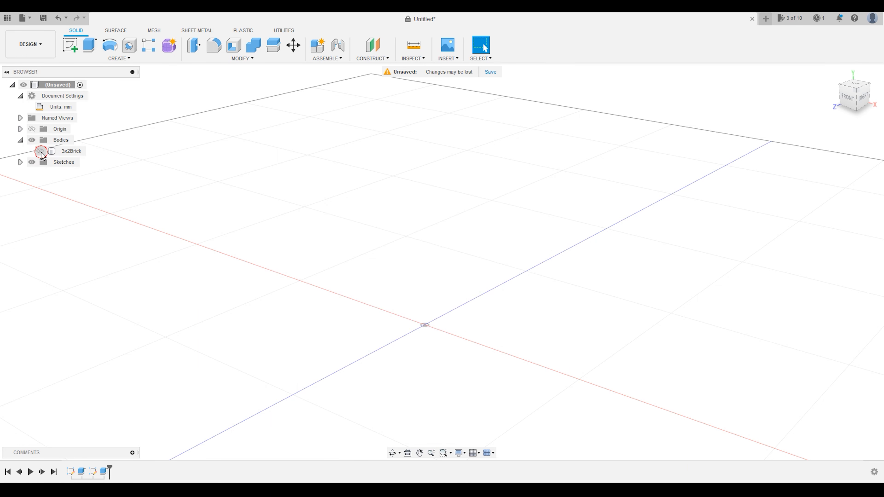
{"action": "left_click", "coordinate": [41, 151]}
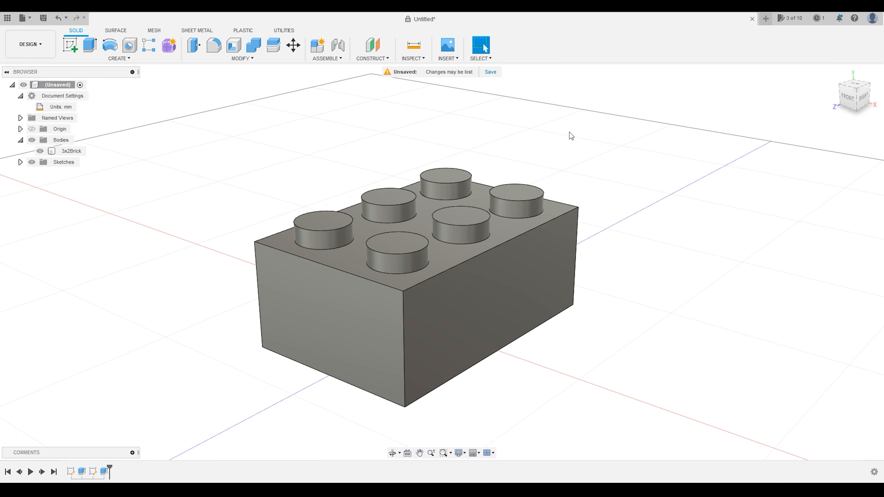
{"action": "scroll", "coordinate": [533, 136], "scroll_direction": "down", "scroll_amount": 3}
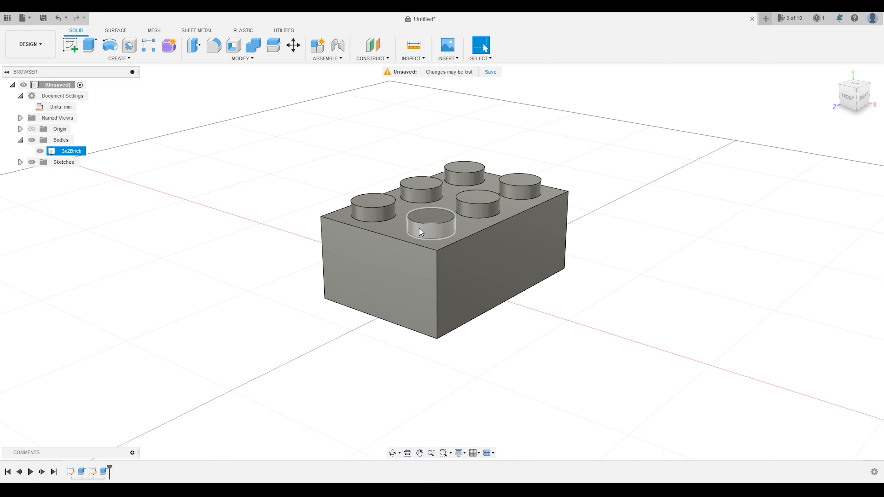
{"action": "scroll", "coordinate": [429, 173], "scroll_direction": "up", "scroll_amount": 4}
{"action": "scroll", "coordinate": [605, 143], "scroll_direction": "down", "scroll_amount": 2}
{"action": "scroll", "coordinate": [606, 144], "scroll_direction": "up", "scroll_amount": 3}
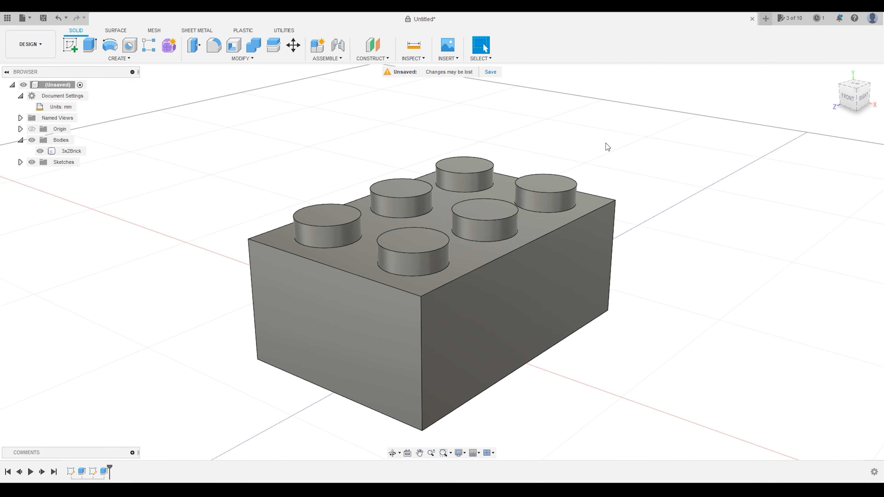
{"action": "middle_click_drag", "start_coordinate": [606, 153], "coordinate": [554, 158], "text": "shift"}
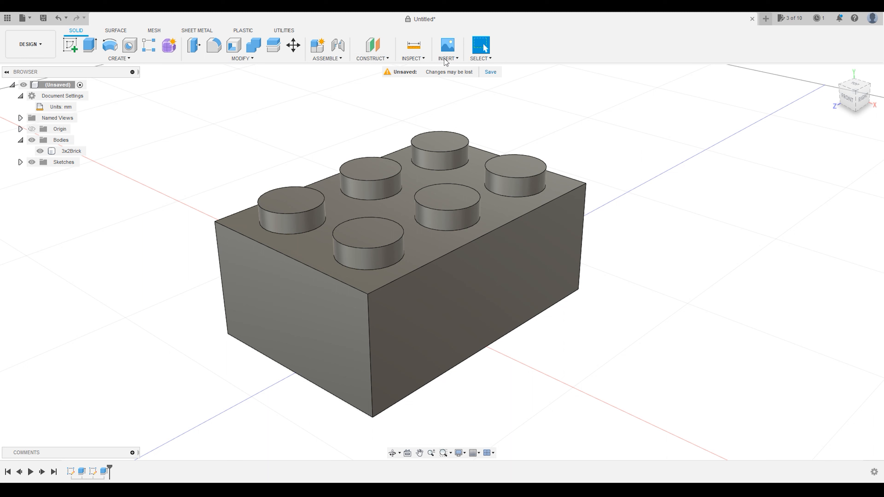
Save the design under the name Lego Brick
{"action": "left_click", "coordinate": [491, 72]}
{"action": "left_click", "coordinate": [345, 139]}
{"action": "double_click", "coordinate": [334, 138]}
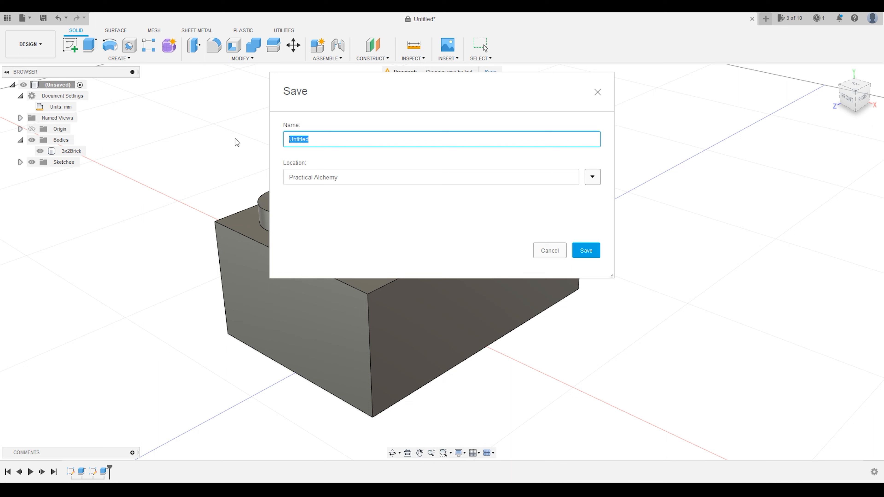
{"action": "key", "text": "BackSpace"}
{"action": "key", "text": "BackSpace"}
{"action": "key", "text": "BackSpace"}
{"action": "key", "text": "BackSpace"}
{"action": "key", "text": "BackSpace"}
{"action": "key", "text": "BackSpace"}
{"action": "key", "text": "BackSpace"}
{"action": "key", "text": "BackSpace"}
{"action": "type", "text": "Lego Brick"}
{"action": "key", "text": "Return"}
{"action": "left_click", "coordinate": [308, 256]}
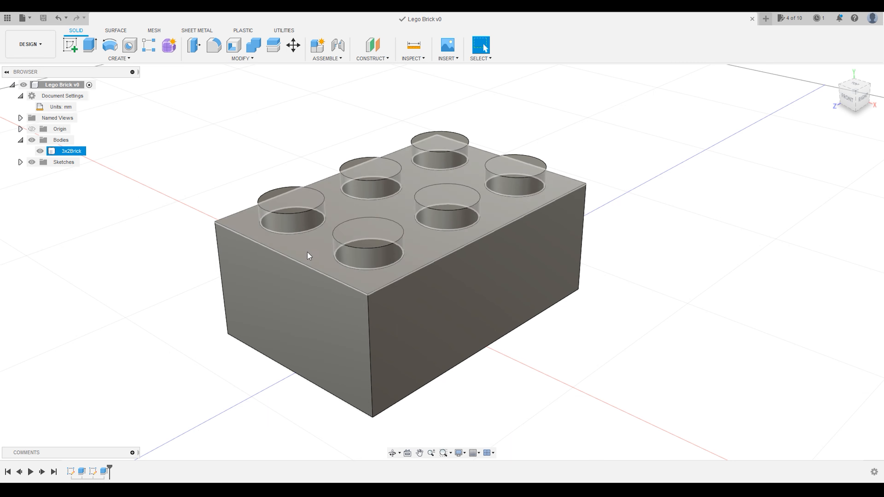
{"action": "left_click", "coordinate": [464, 134]}
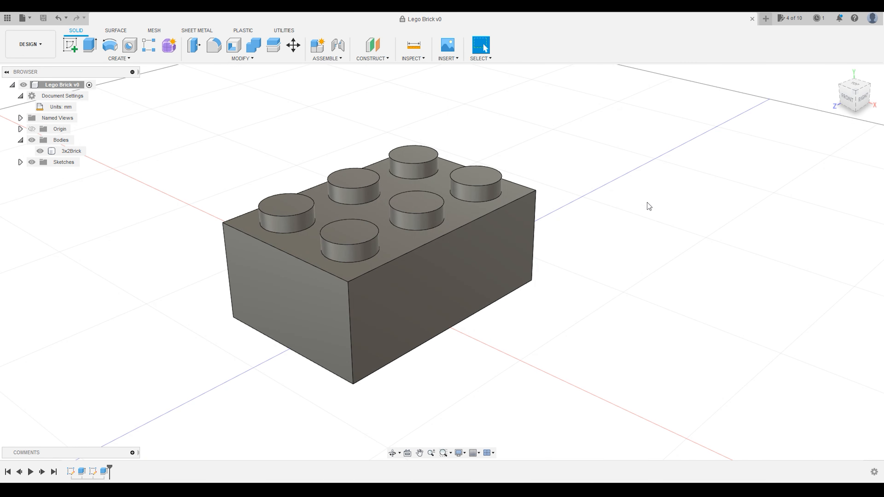
{"action": "scroll", "coordinate": [705, 227], "scroll_direction": "down", "scroll_amount": 2}
{"action": "scroll", "coordinate": [508, 288], "scroll_direction": "up", "scroll_amount": 2}
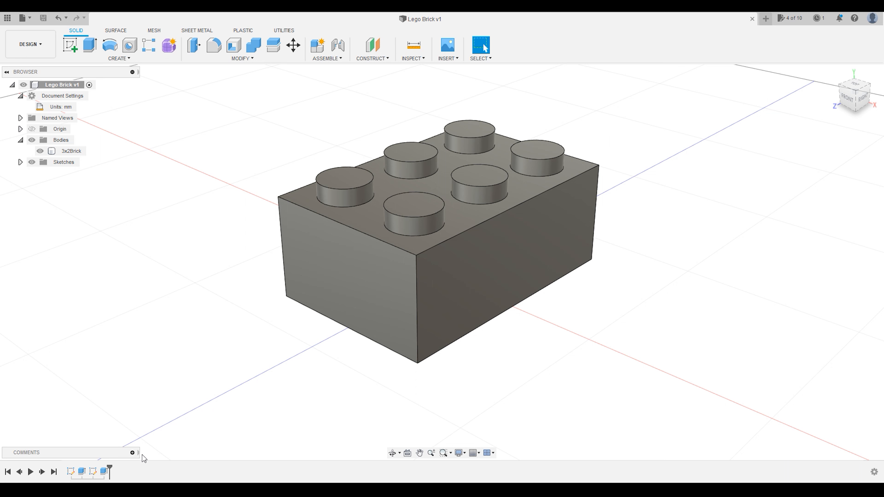
Edit the brick's base extrusion in the design history and set its distance to 20 mm
{"action": "left_click", "coordinate": [81, 472]}
{"action": "right_click", "coordinate": [81, 472]}
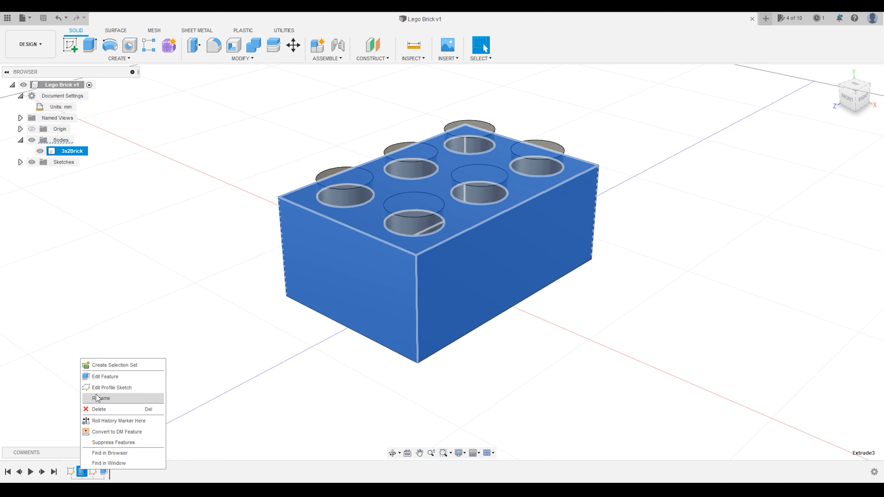
{"action": "left_click", "coordinate": [104, 376]}
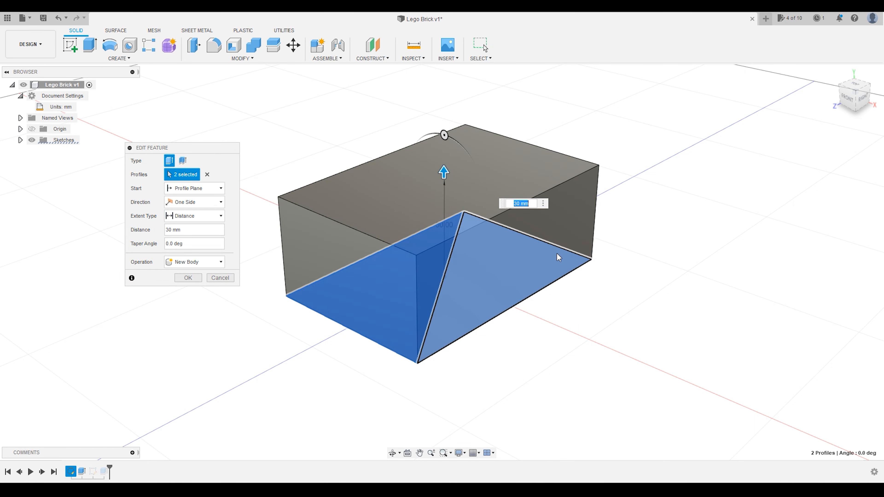
{"action": "left_click", "coordinate": [529, 203]}
{"action": "type", "text": "20"}
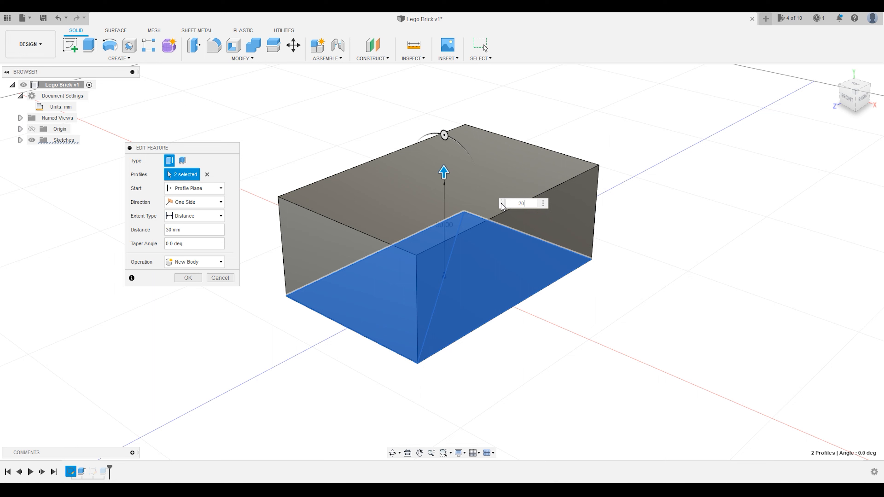
{"action": "key", "text": "Return"}
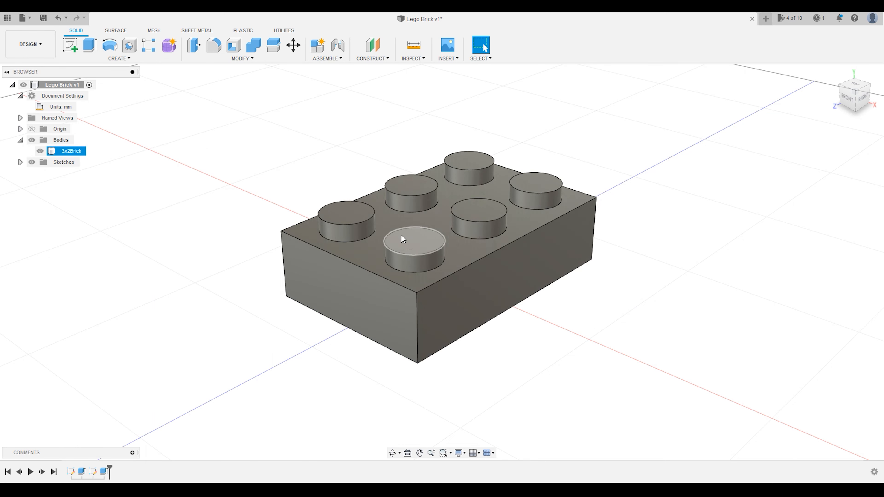
{"action": "left_click", "coordinate": [247, 313]}
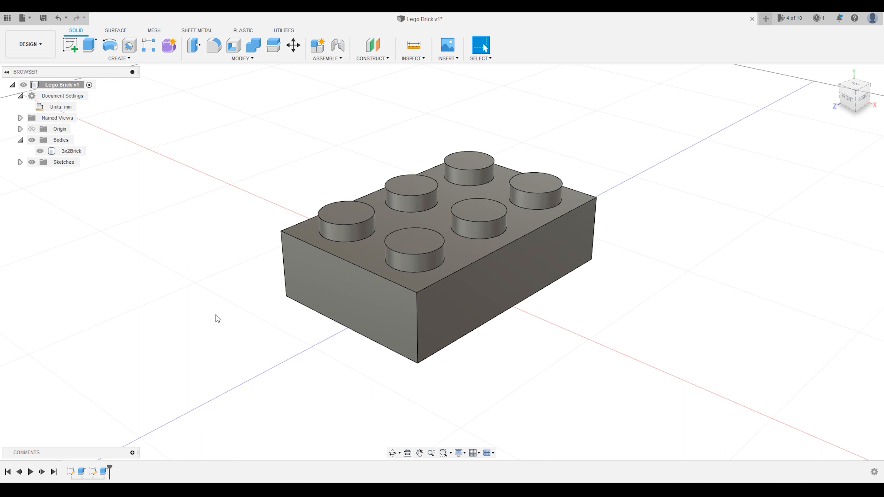
{"action": "left_click", "coordinate": [307, 256]}
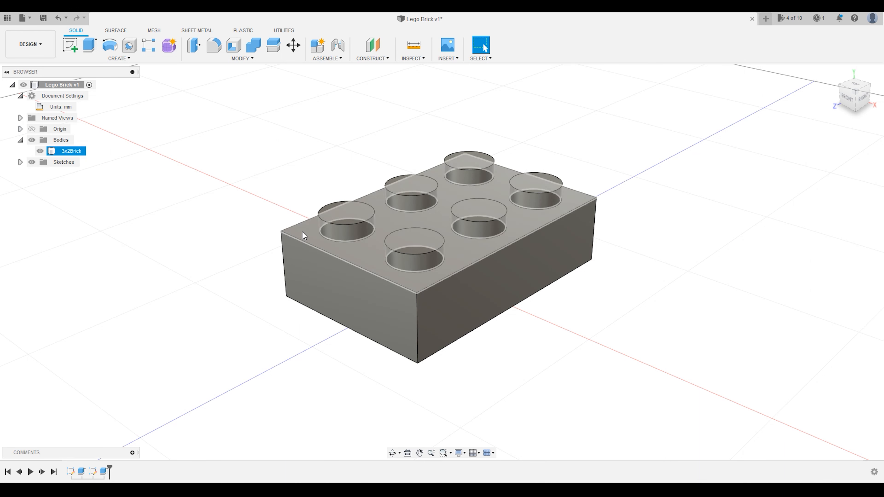
{"action": "left_click", "coordinate": [236, 231]}
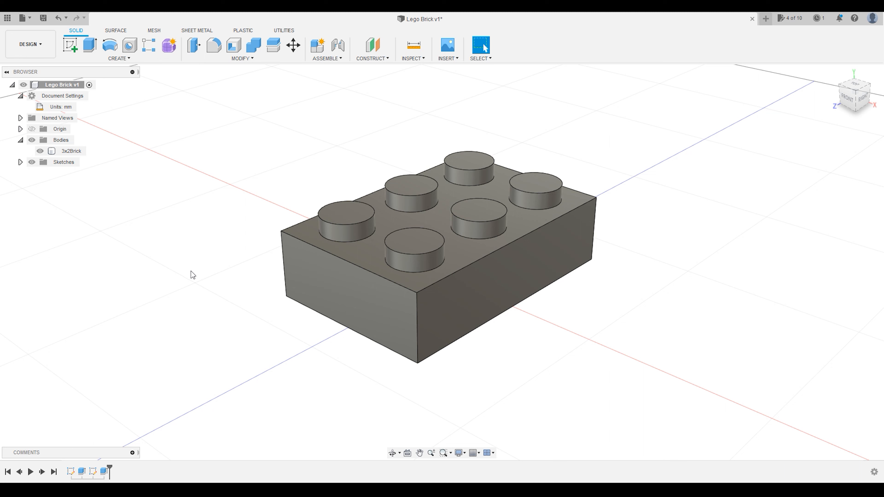
{"action": "left_click", "coordinate": [660, 217]}
{"action": "middle_click_drag", "start_coordinate": [659, 199], "coordinate": [644, 222], "text": "shift"}
{"action": "scroll", "coordinate": [650, 250], "scroll_direction": "down", "scroll_amount": 3}
{"action": "scroll", "coordinate": [651, 249], "scroll_direction": "up", "scroll_amount": 5}
{"action": "scroll", "coordinate": [649, 249], "scroll_direction": "down", "scroll_amount": 1}
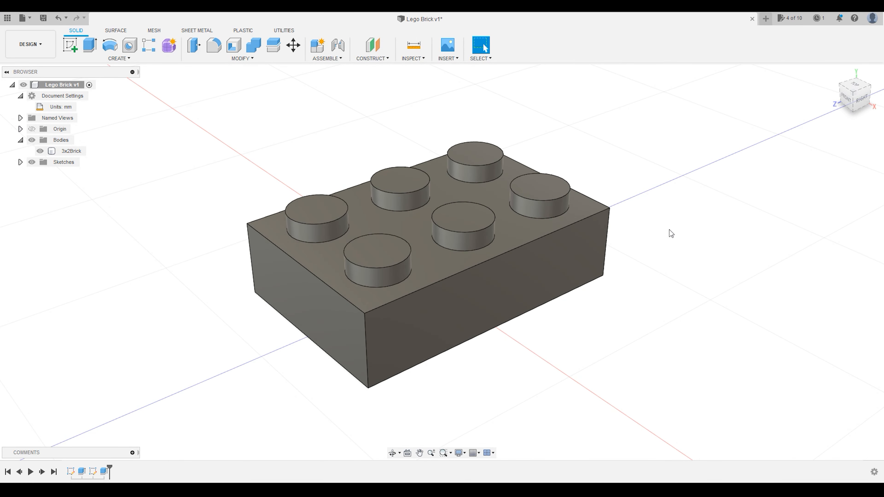